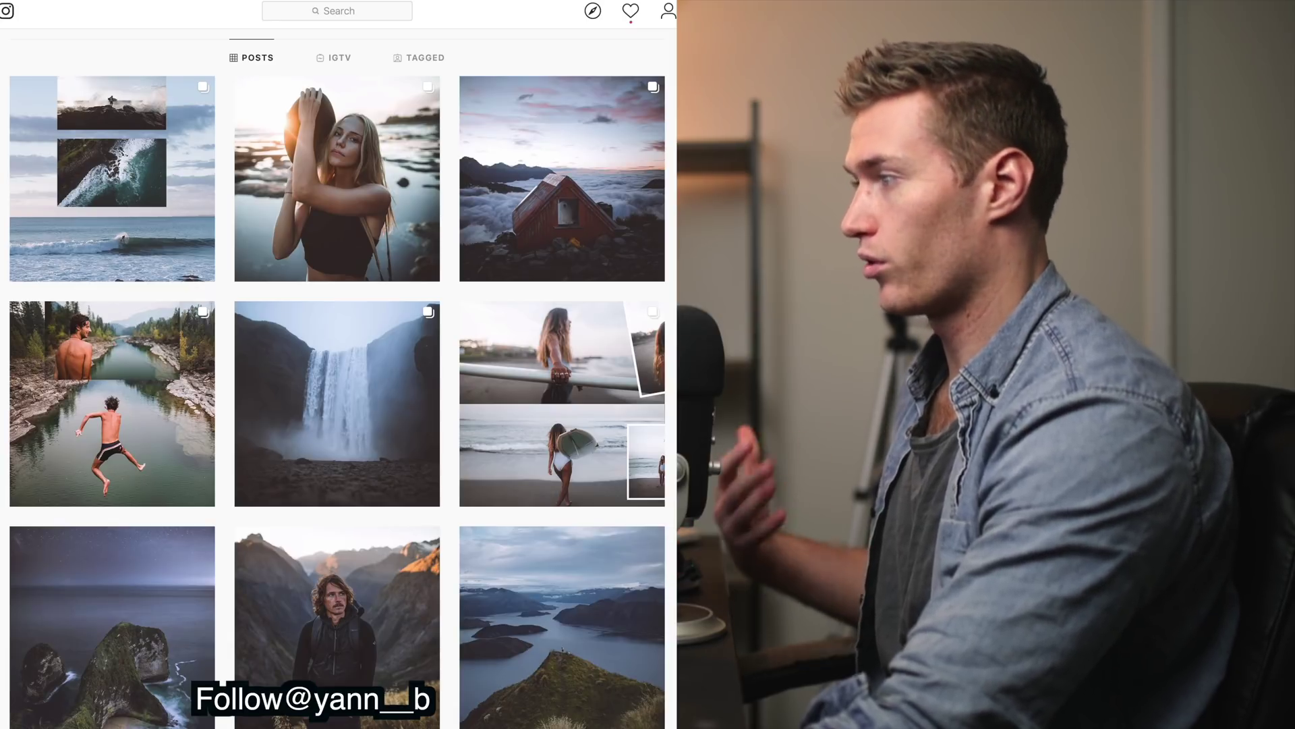
Browse the photographer's post grid to examine the editing style, and view the Mont Blanc tent photo enlarged
scroll(337, 377, "down", 15)
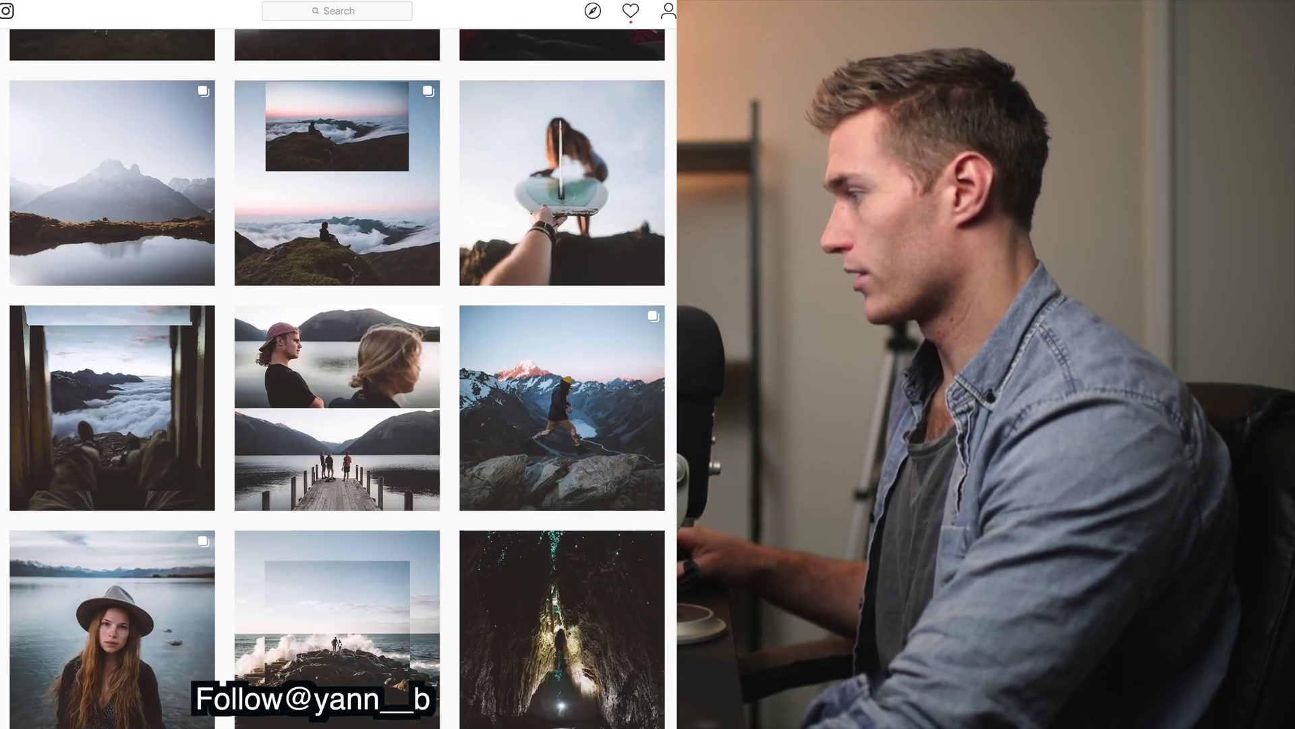
scroll(337, 378, "down", 2)
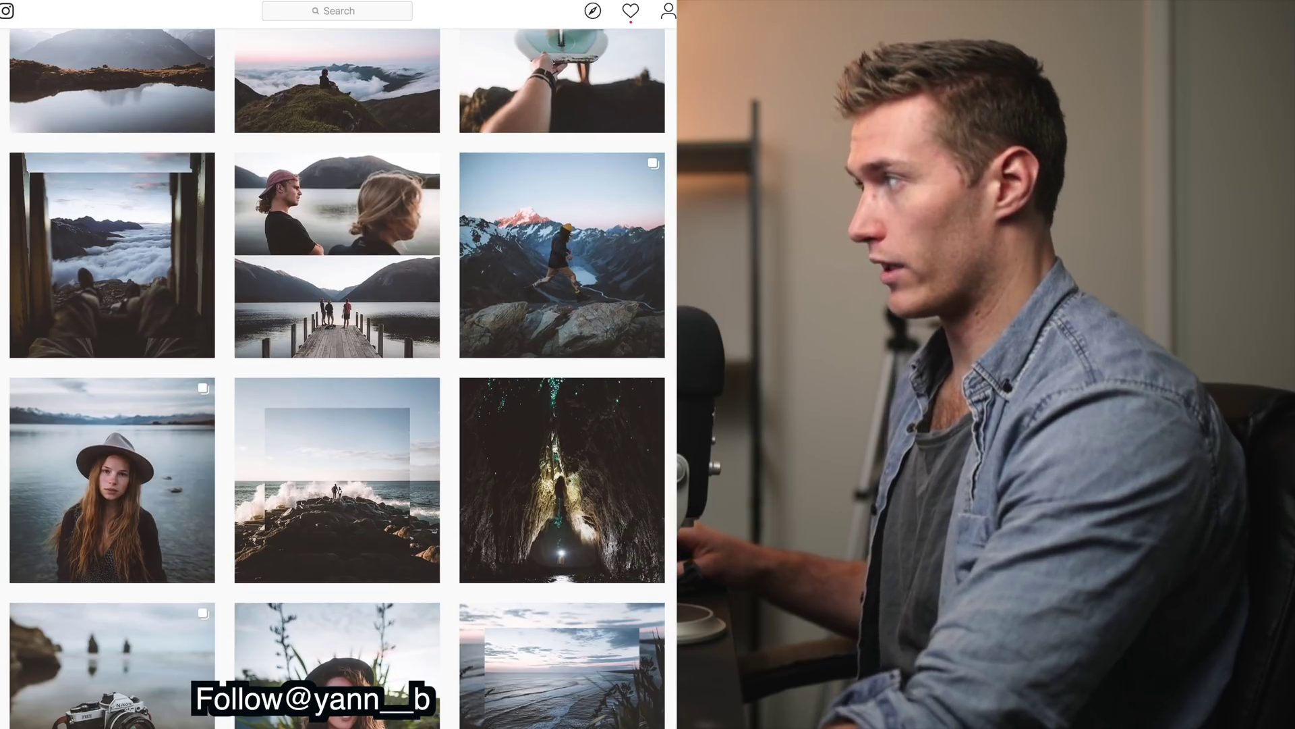
scroll(338, 378, "down", 14)
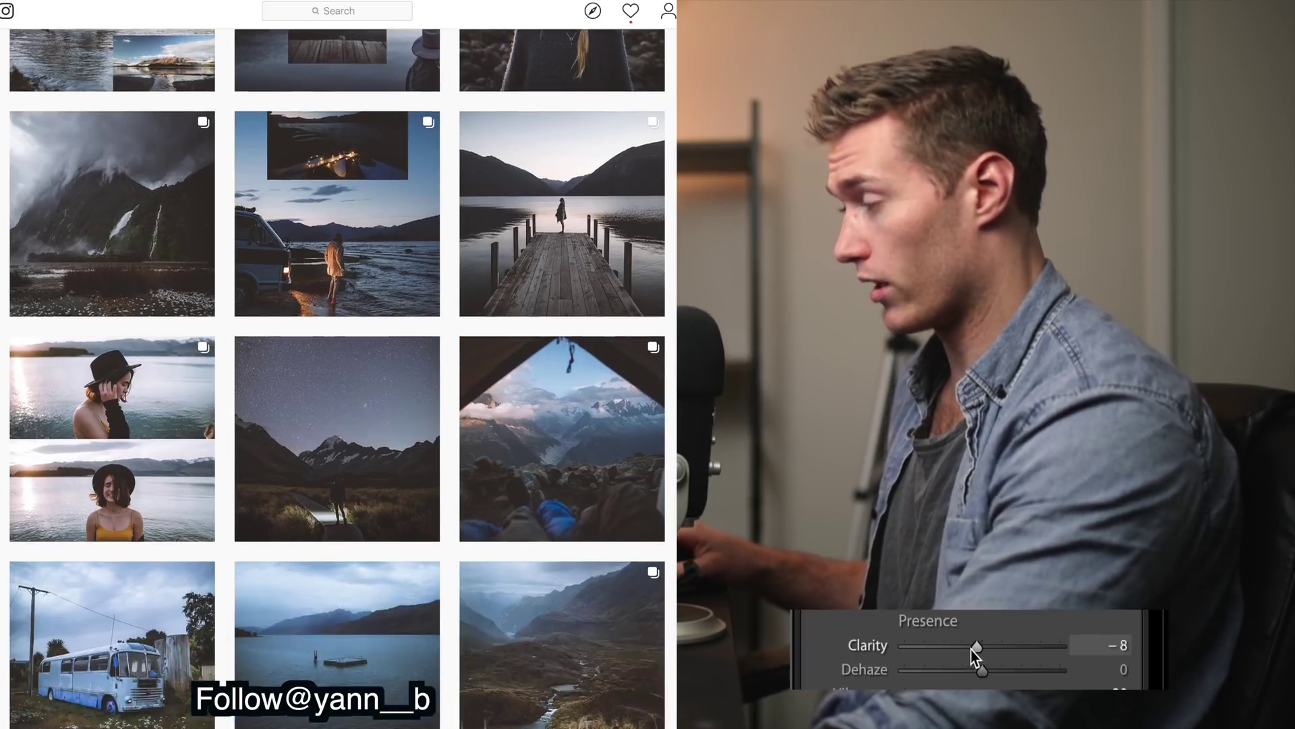
scroll(337, 377, "down", 15)
left_click_drag(970, 648, 966, 644)
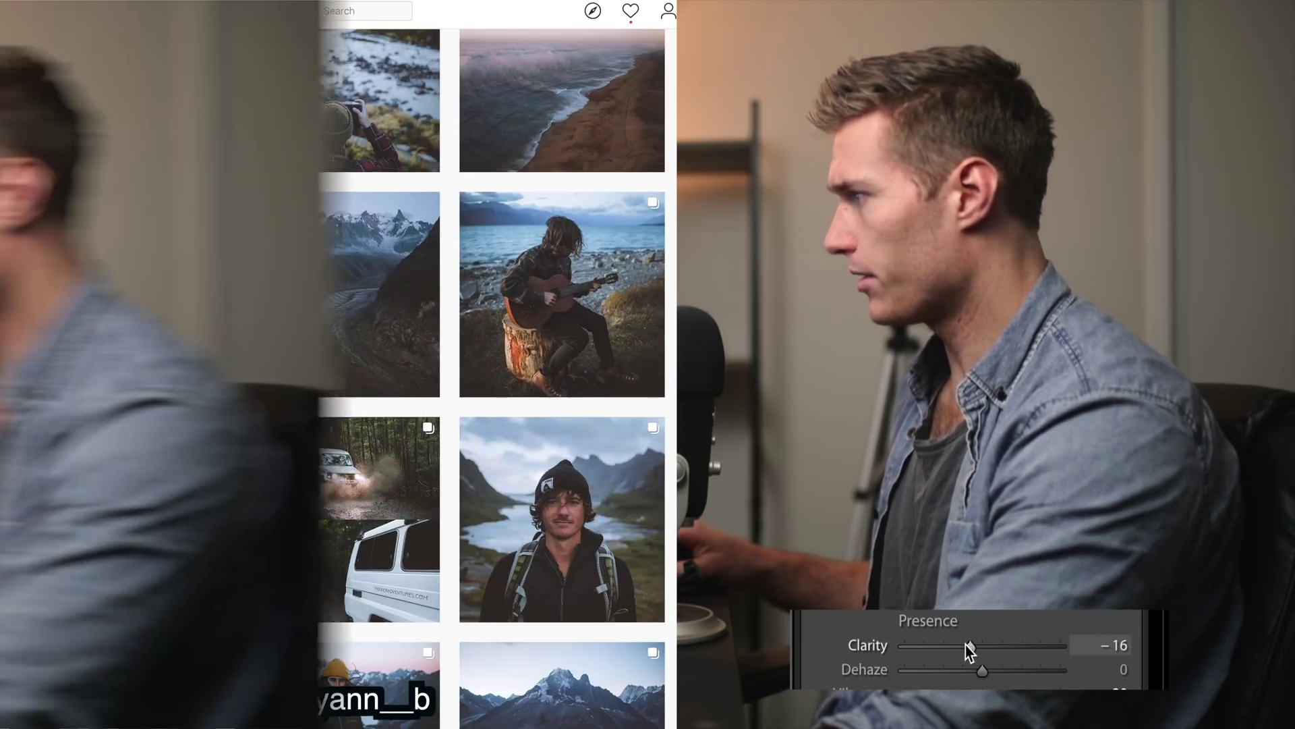
scroll(337, 378, "down", 10)
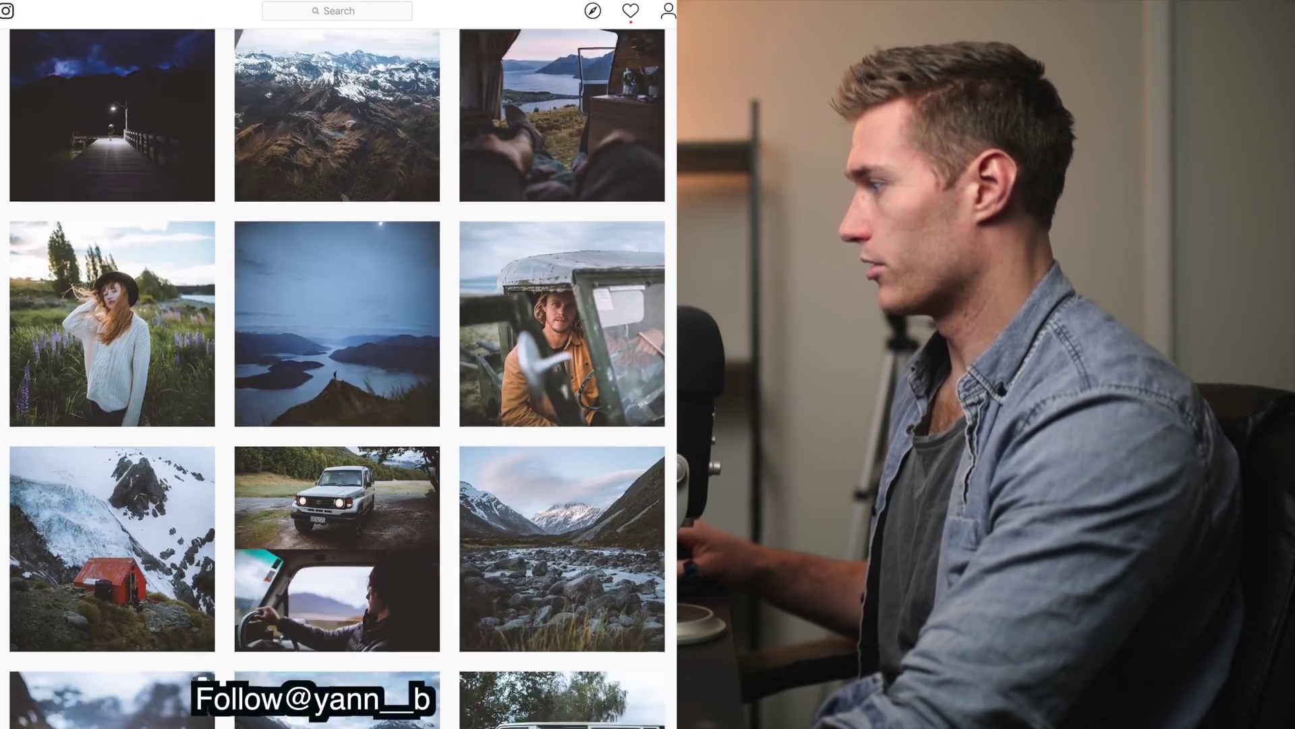
scroll(337, 378, "down", 20)
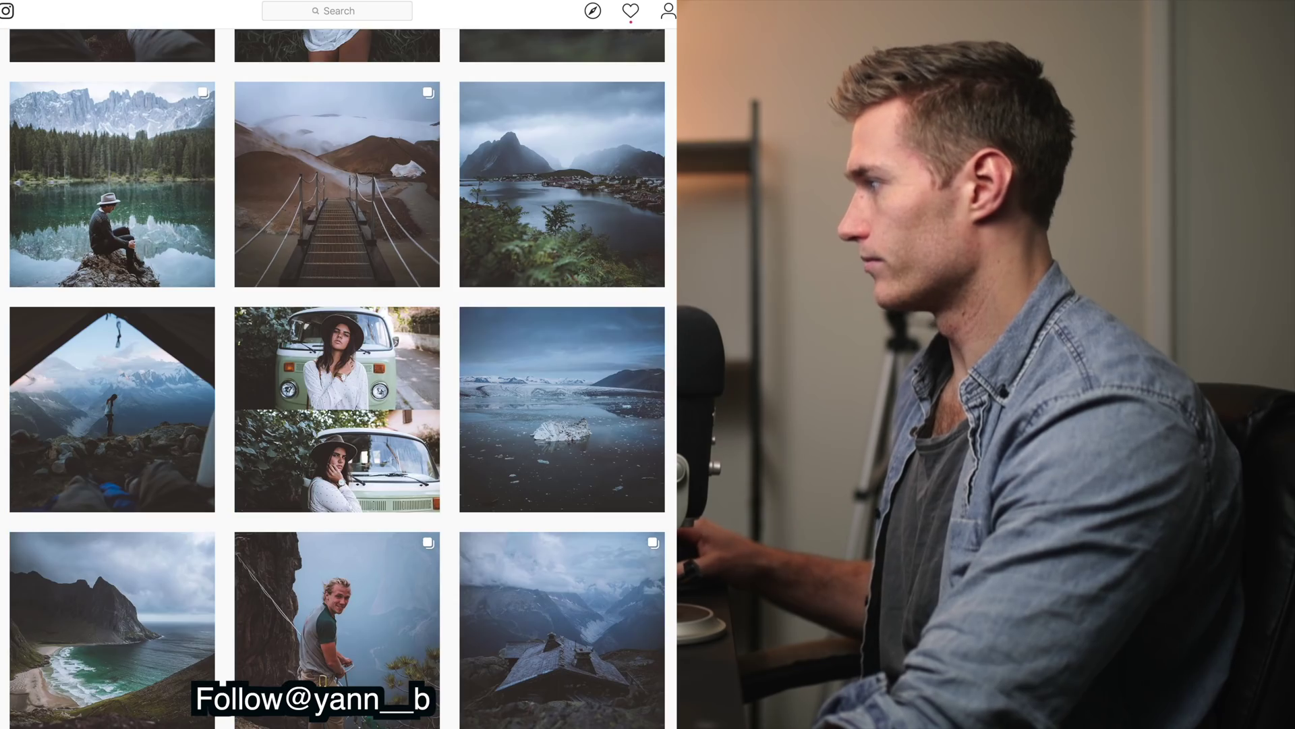
scroll(338, 378, "down", 15)
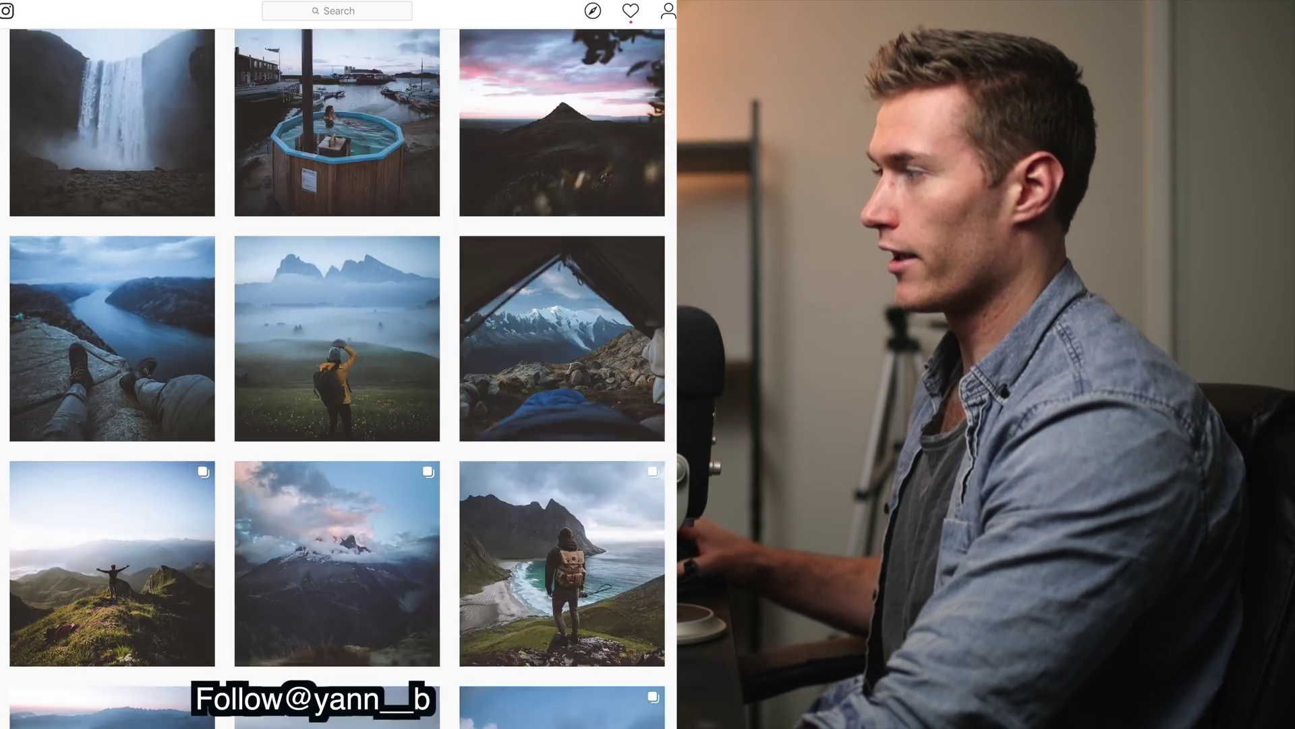
scroll(338, 378, "down", 7)
scroll(338, 378, "up", 7)
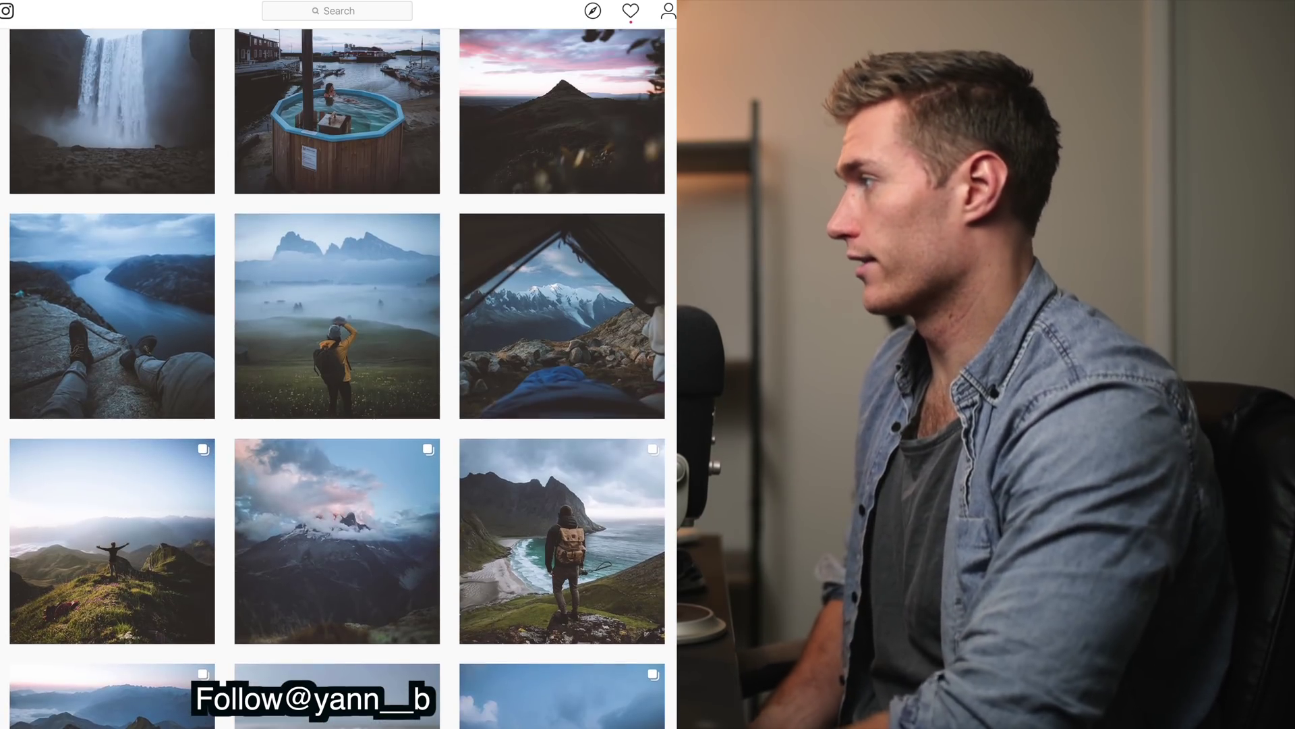
left_click(562, 317)
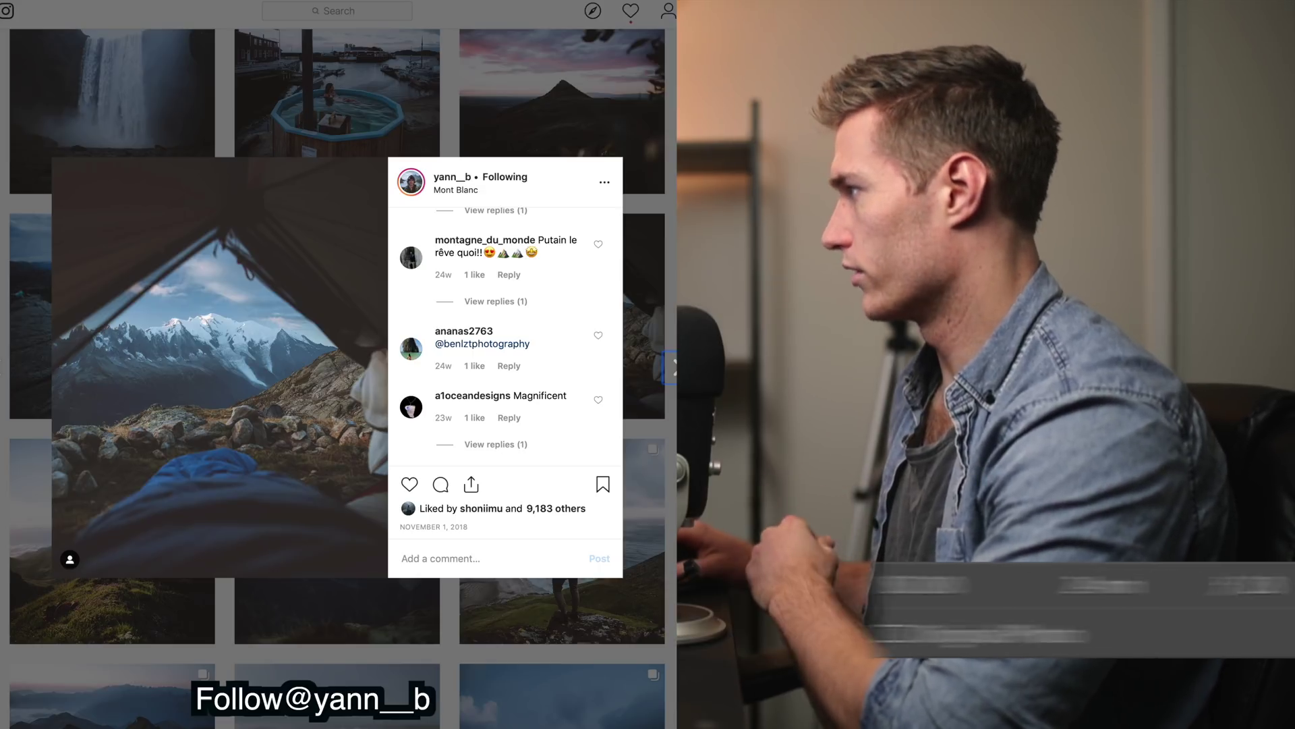
key("Escape")
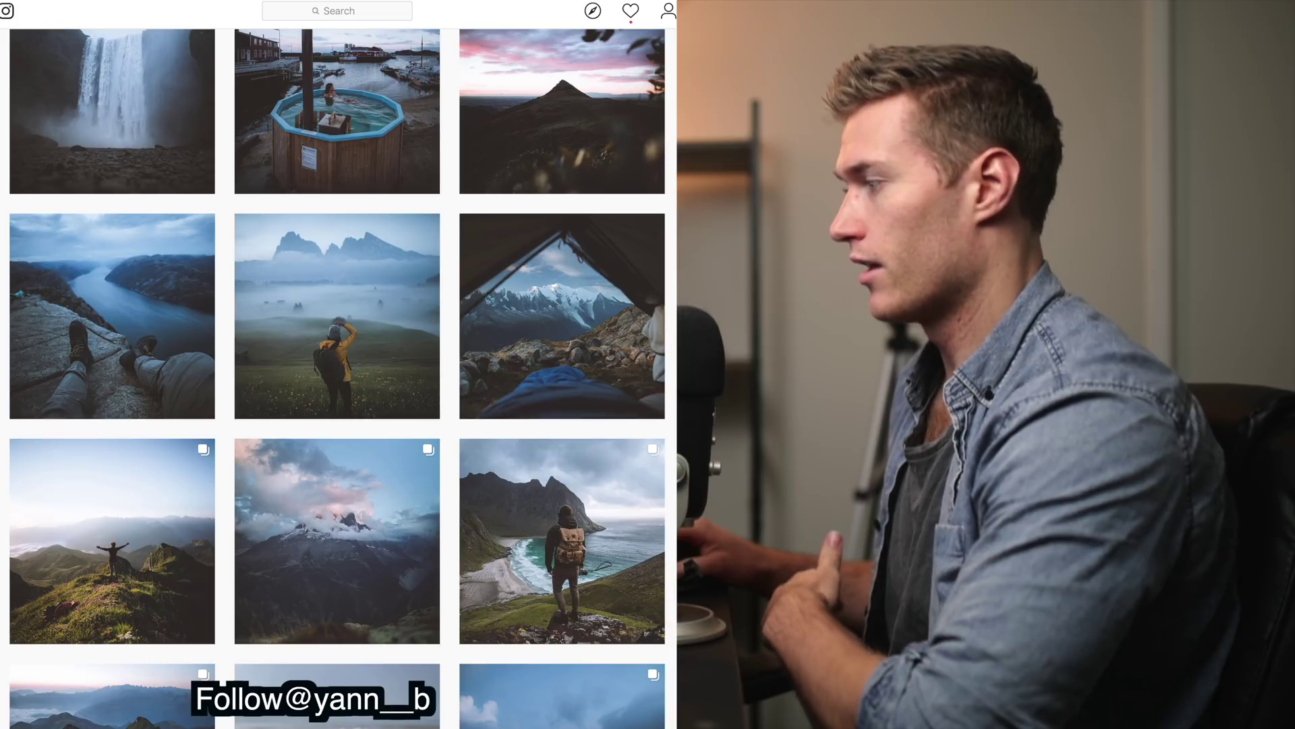
Examine the tones of the older posts and view the Iceland photo of the hand holding a piece of ice
scroll(338, 378, "down", 2)
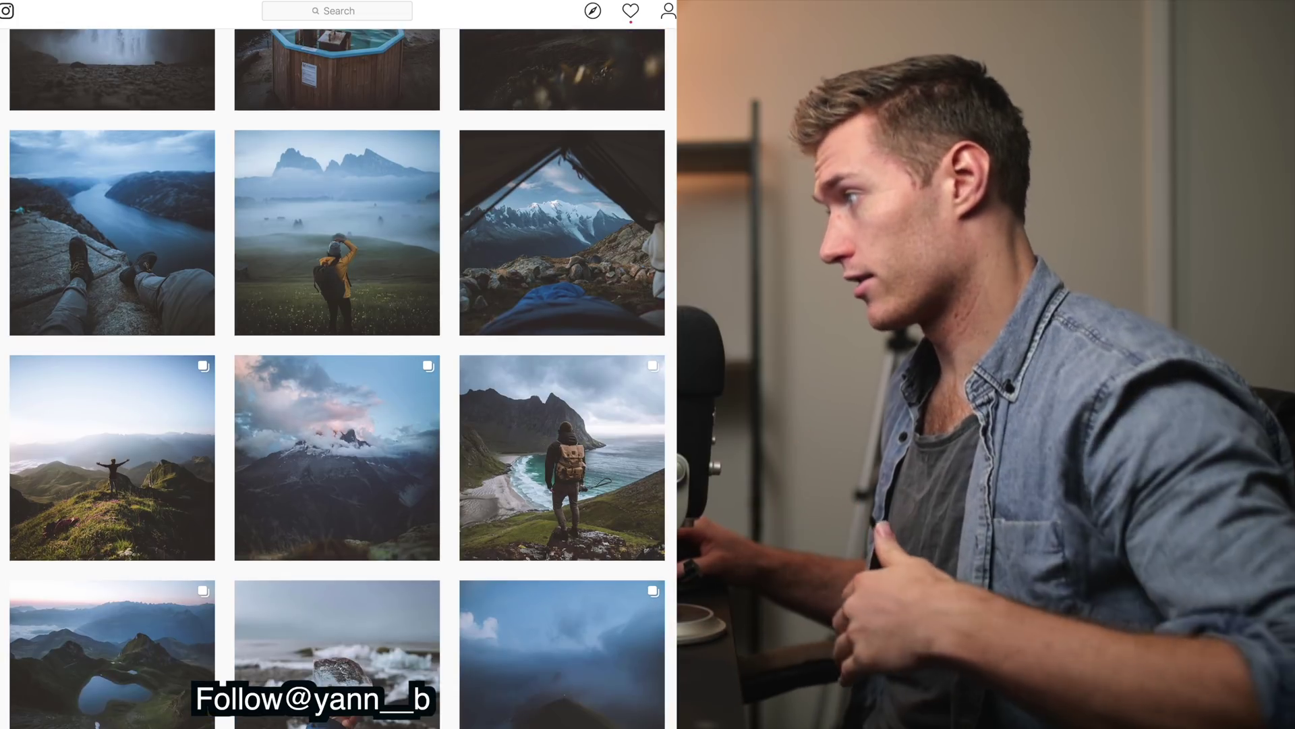
scroll(337, 378, "down", 7)
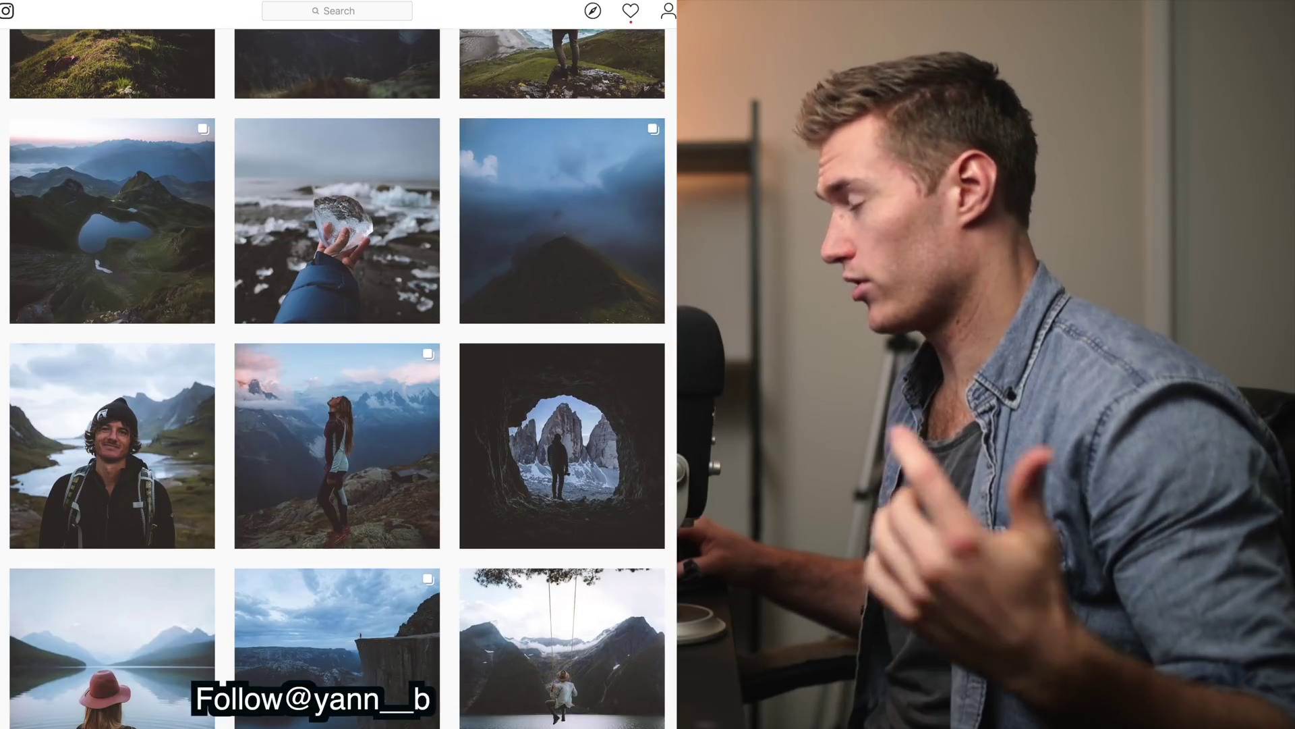
scroll(337, 378, "down", 2)
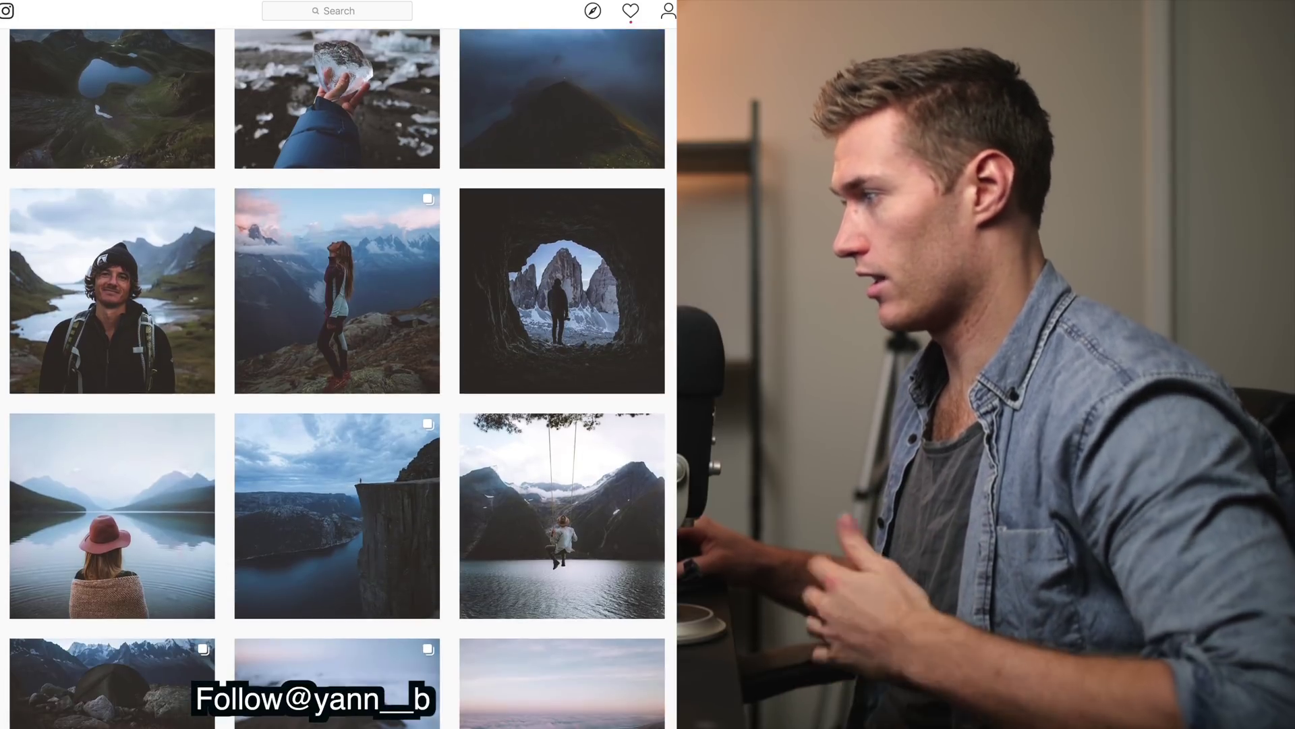
scroll(337, 378, "down", 4)
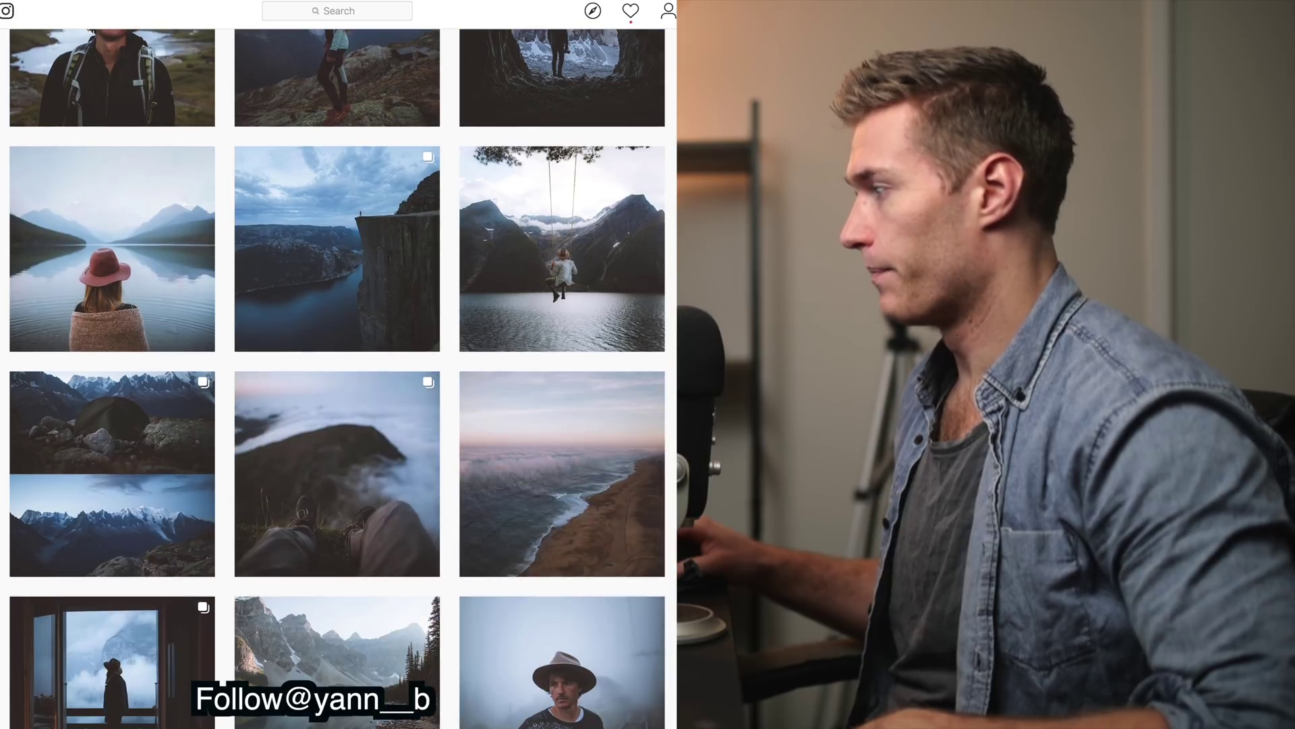
scroll(337, 378, "down", 3)
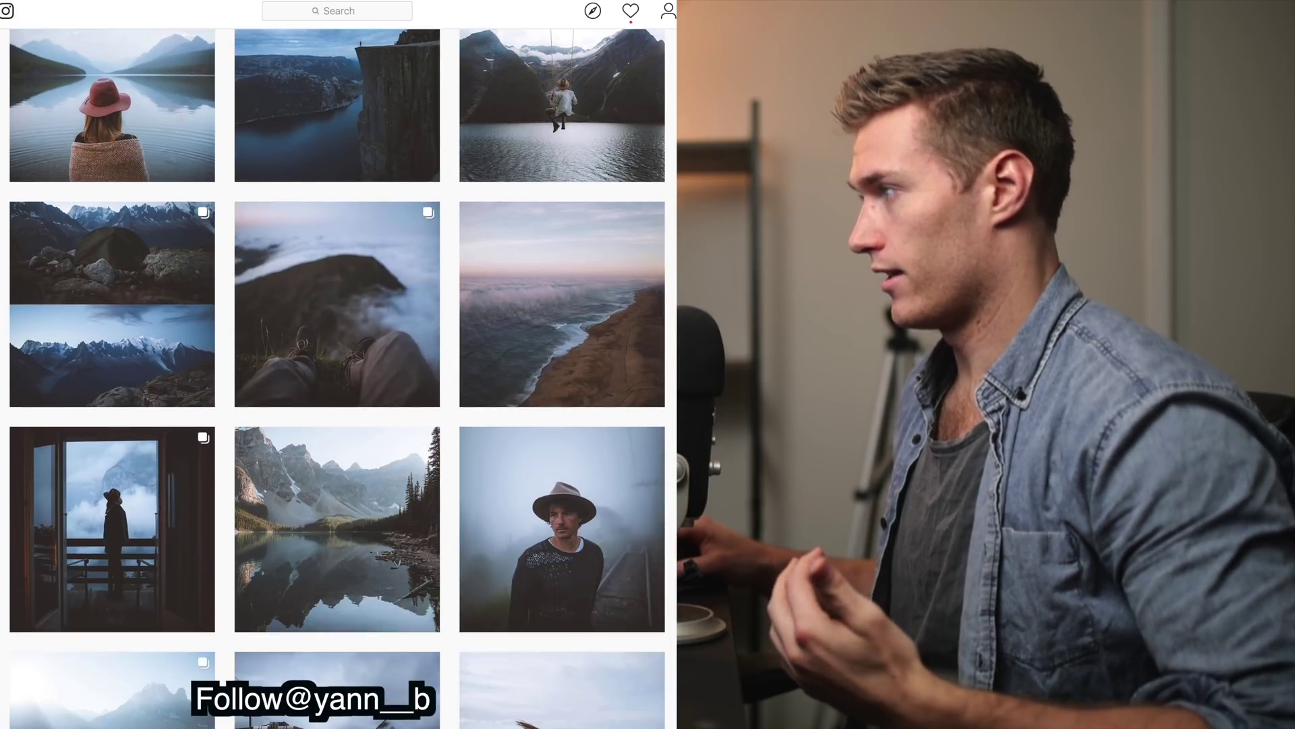
scroll(338, 378, "up", 9)
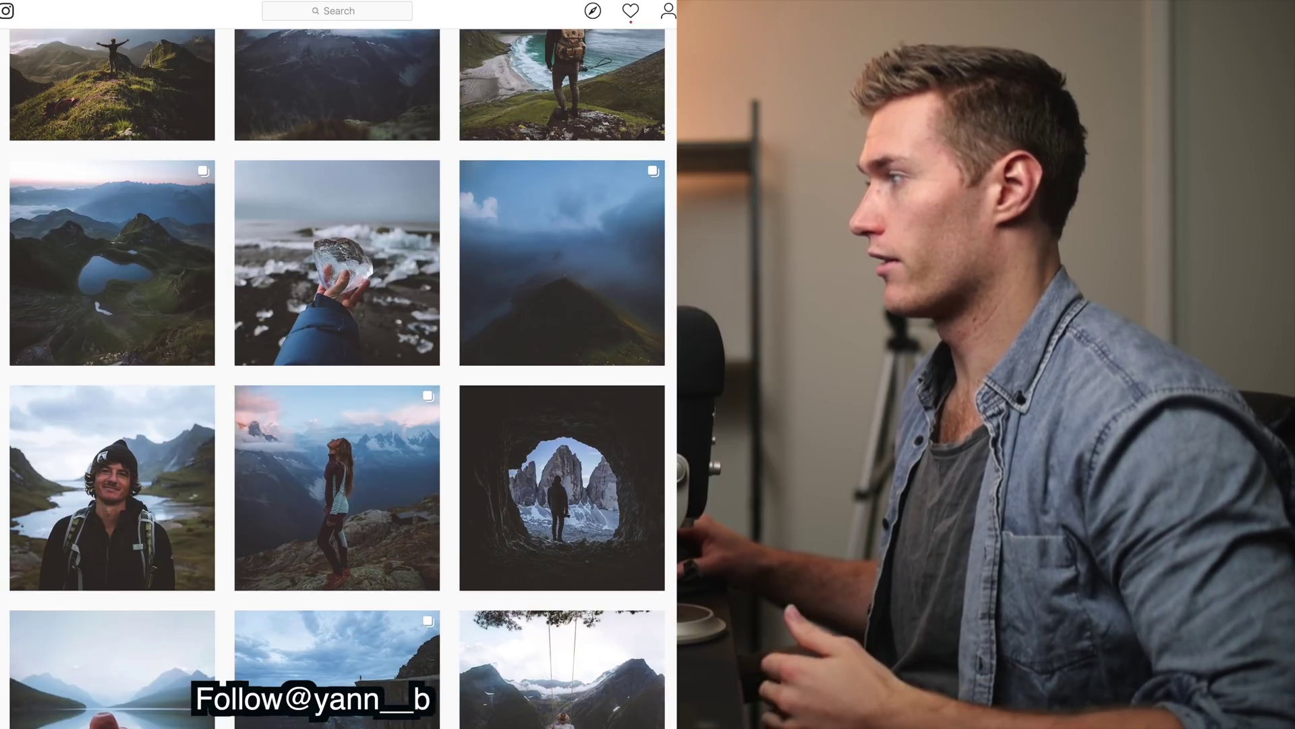
scroll(337, 377, "up", 1)
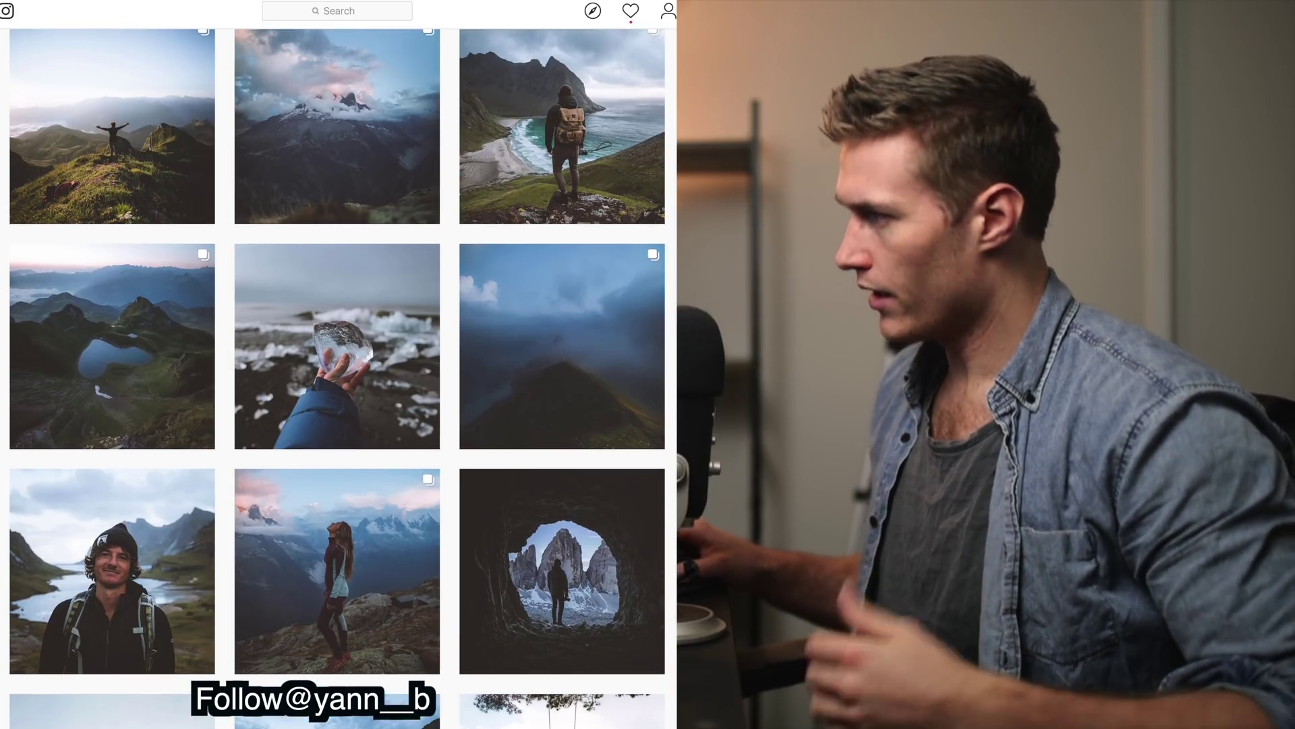
left_click(357, 401)
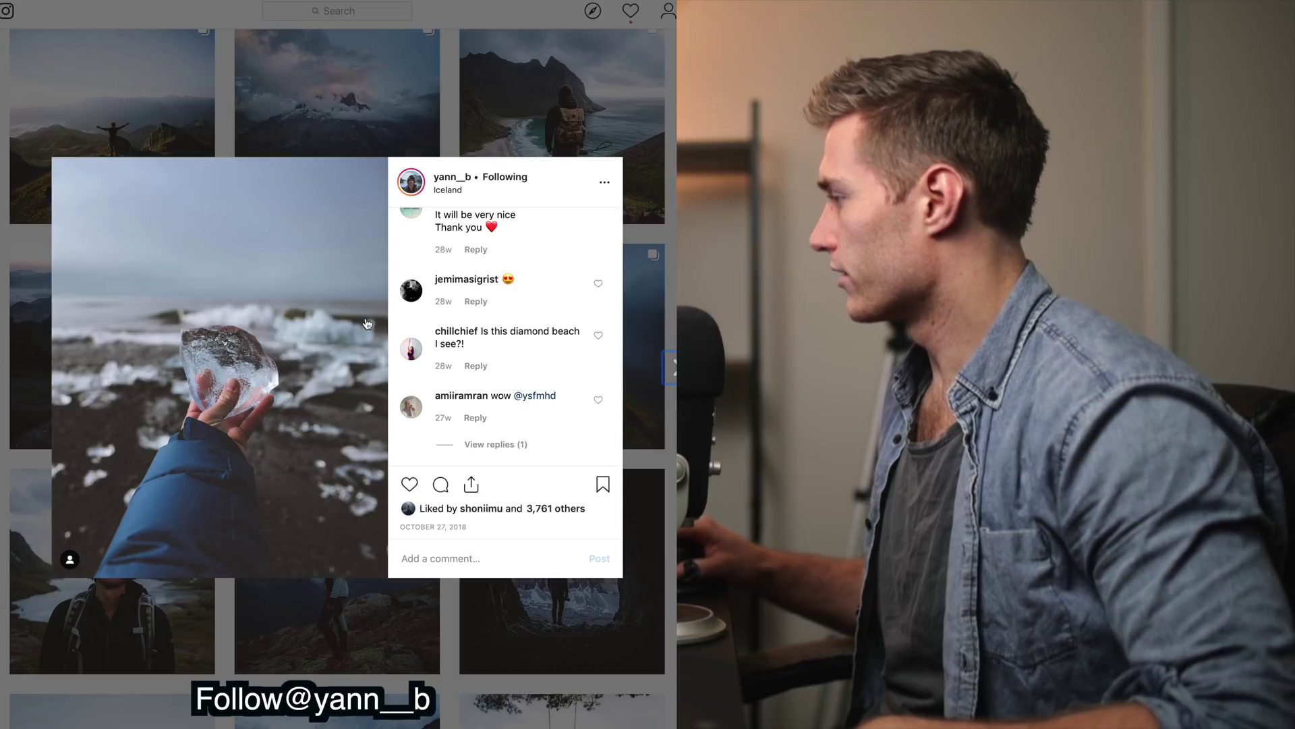
key("Escape")
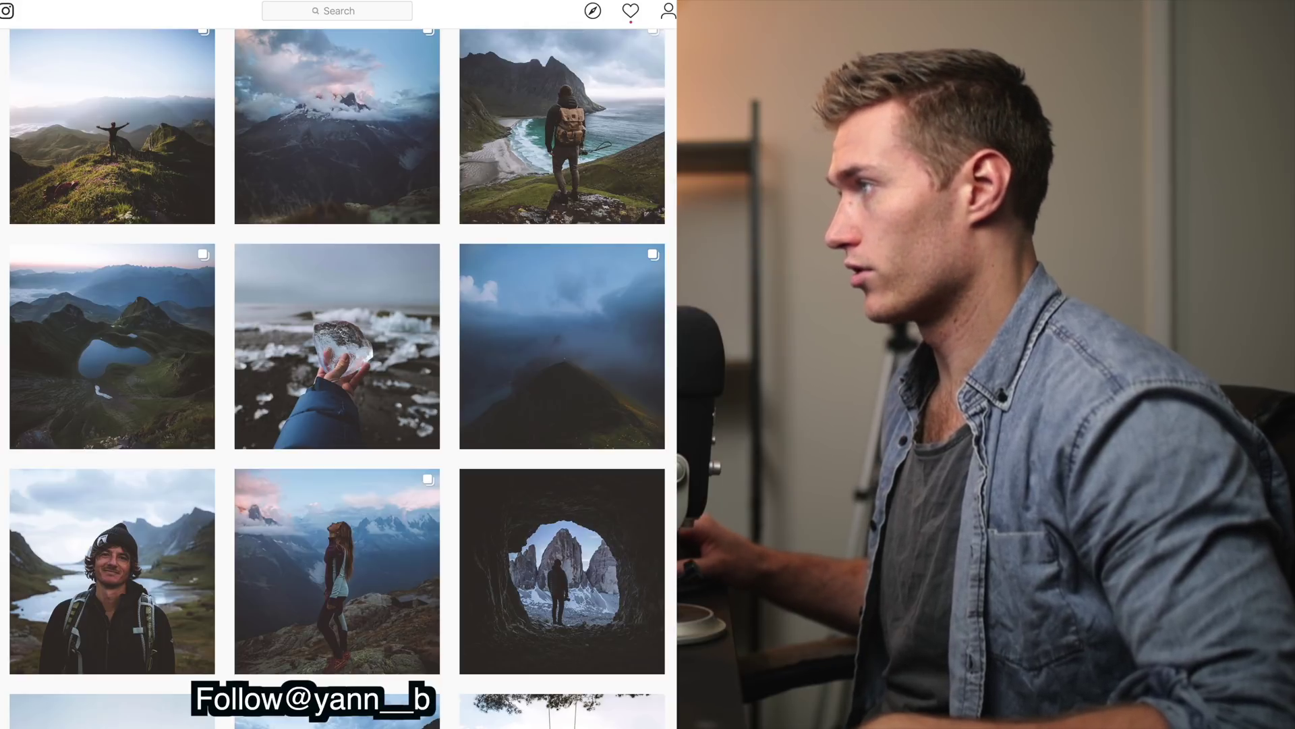
View the Lake Tekapo photo of the woman in the white sweater and the Hooker Valley Track boardwalk photo
scroll(337, 378, "up", 20)
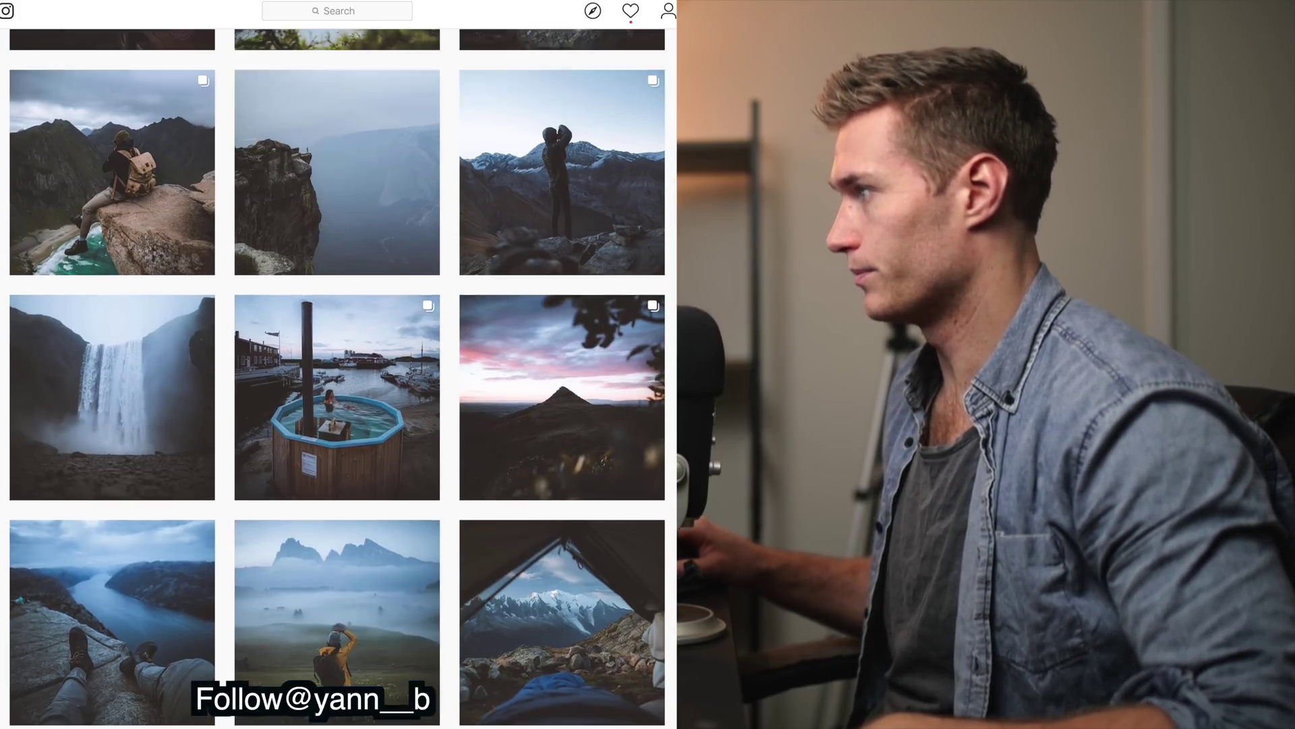
scroll(337, 378, "up", 20)
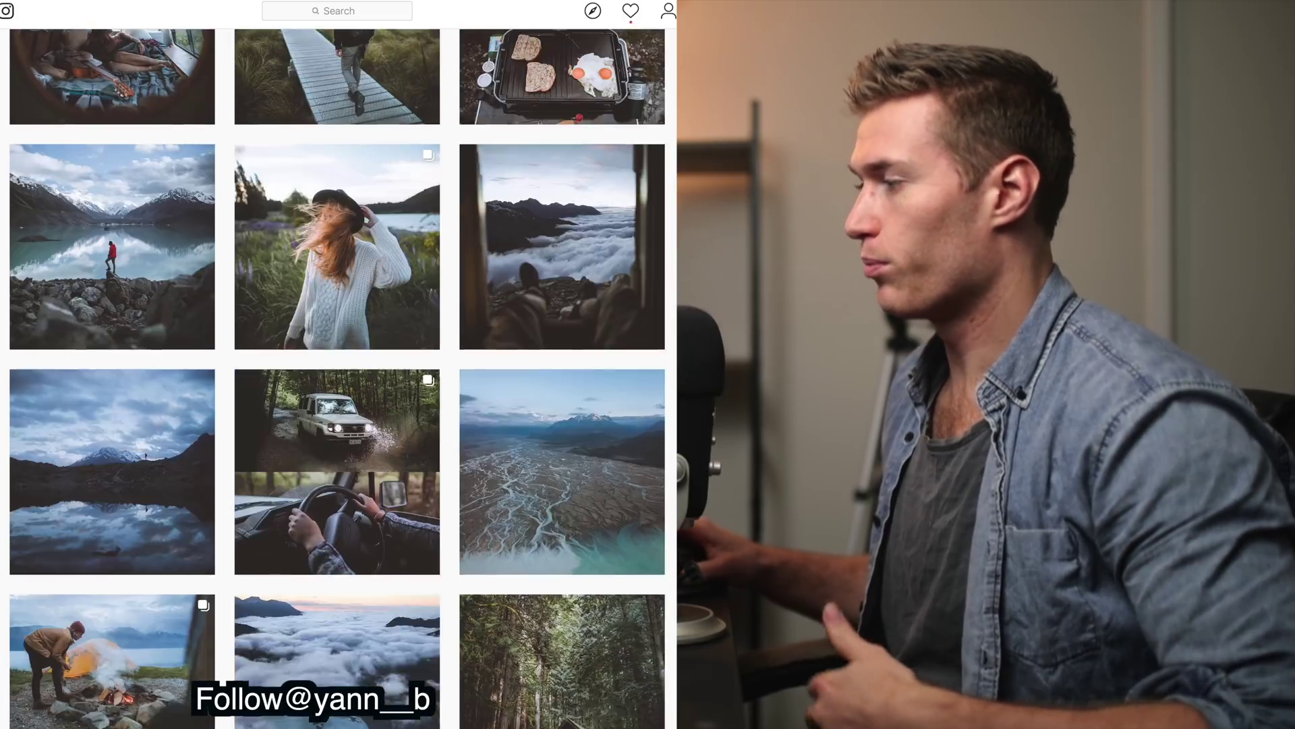
scroll(344, 607, "up", 5)
left_click(344, 609)
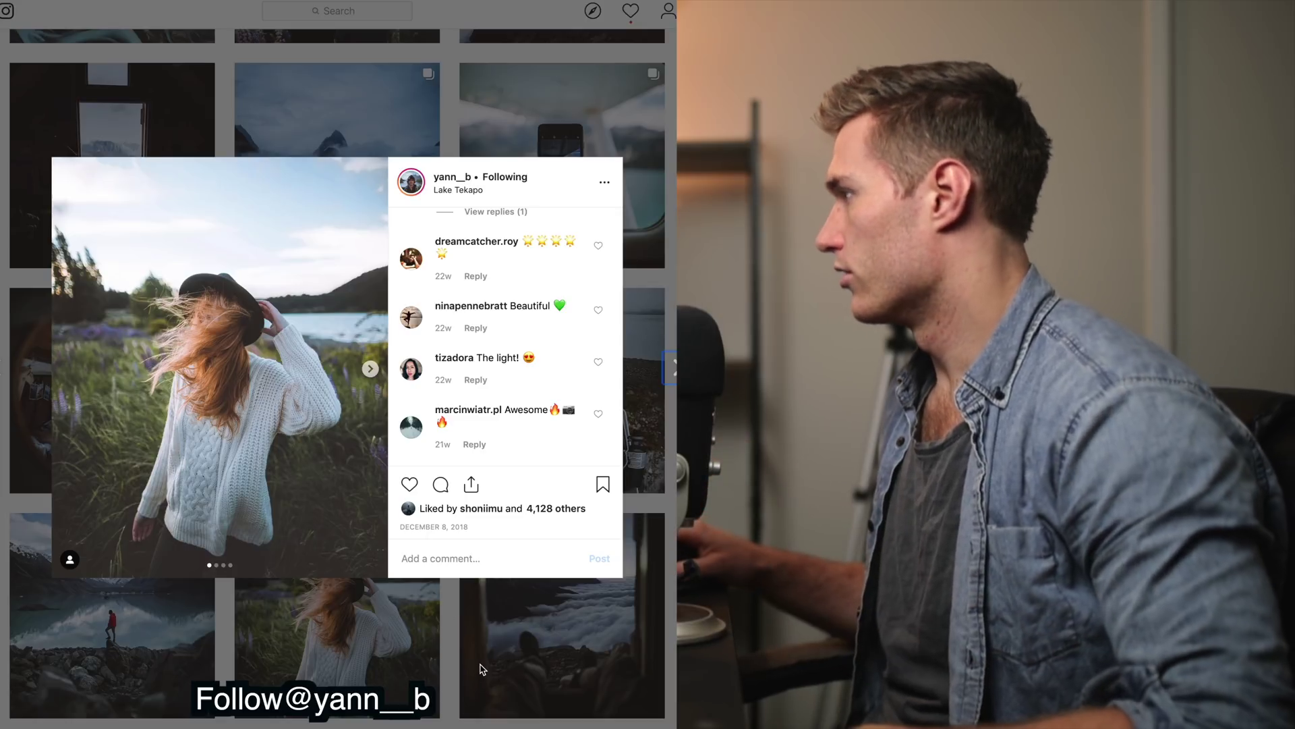
key("Escape")
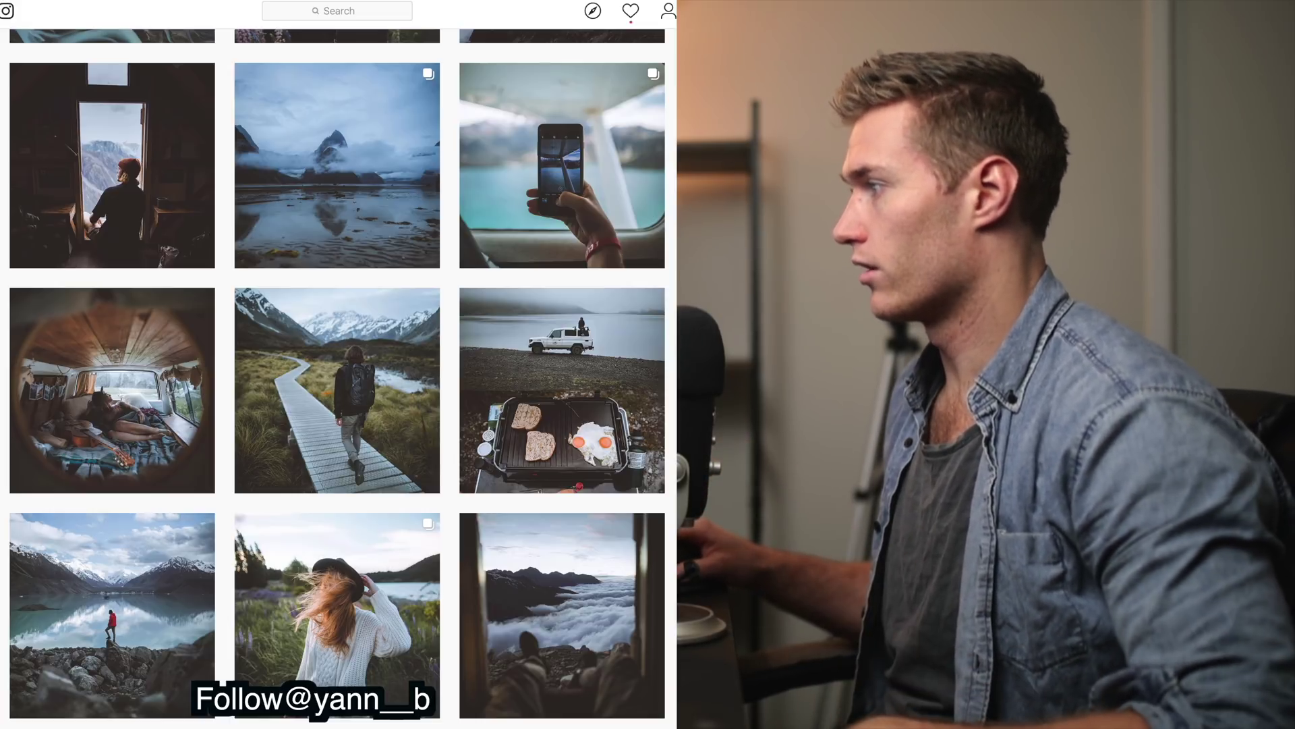
left_click(378, 351)
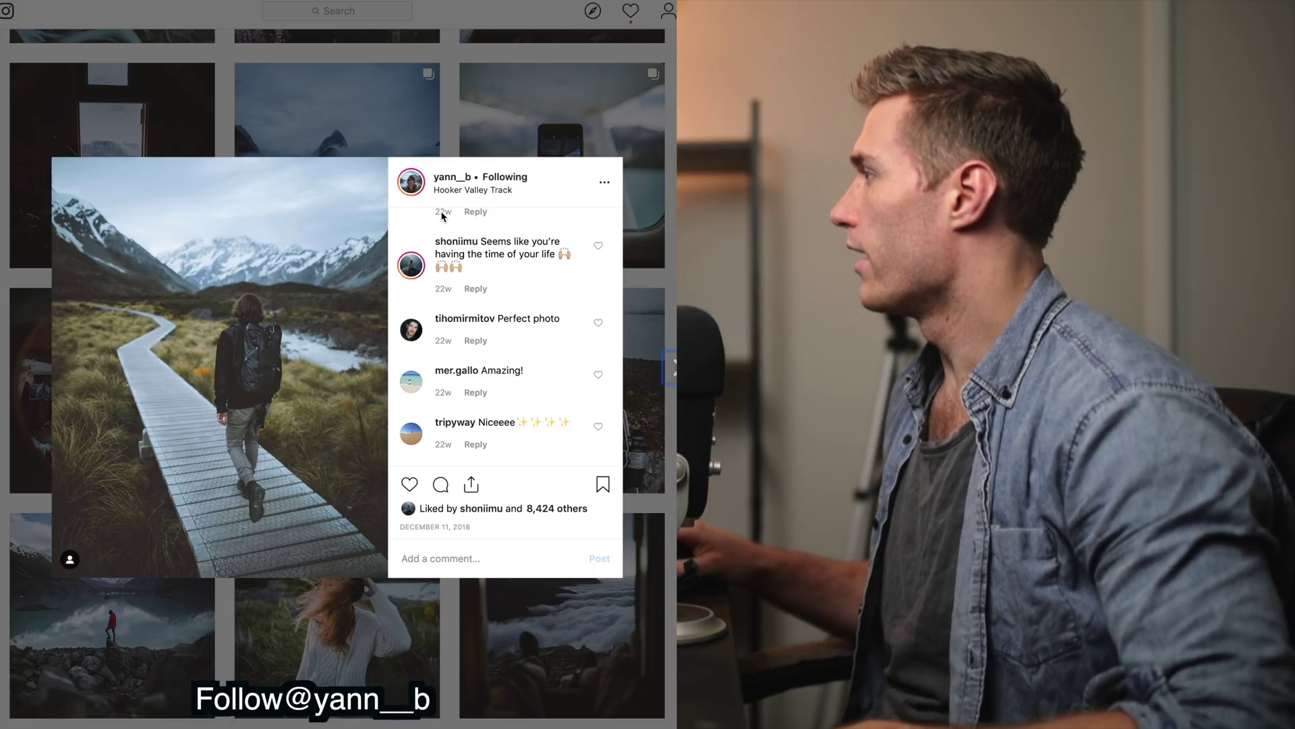
key("Escape")
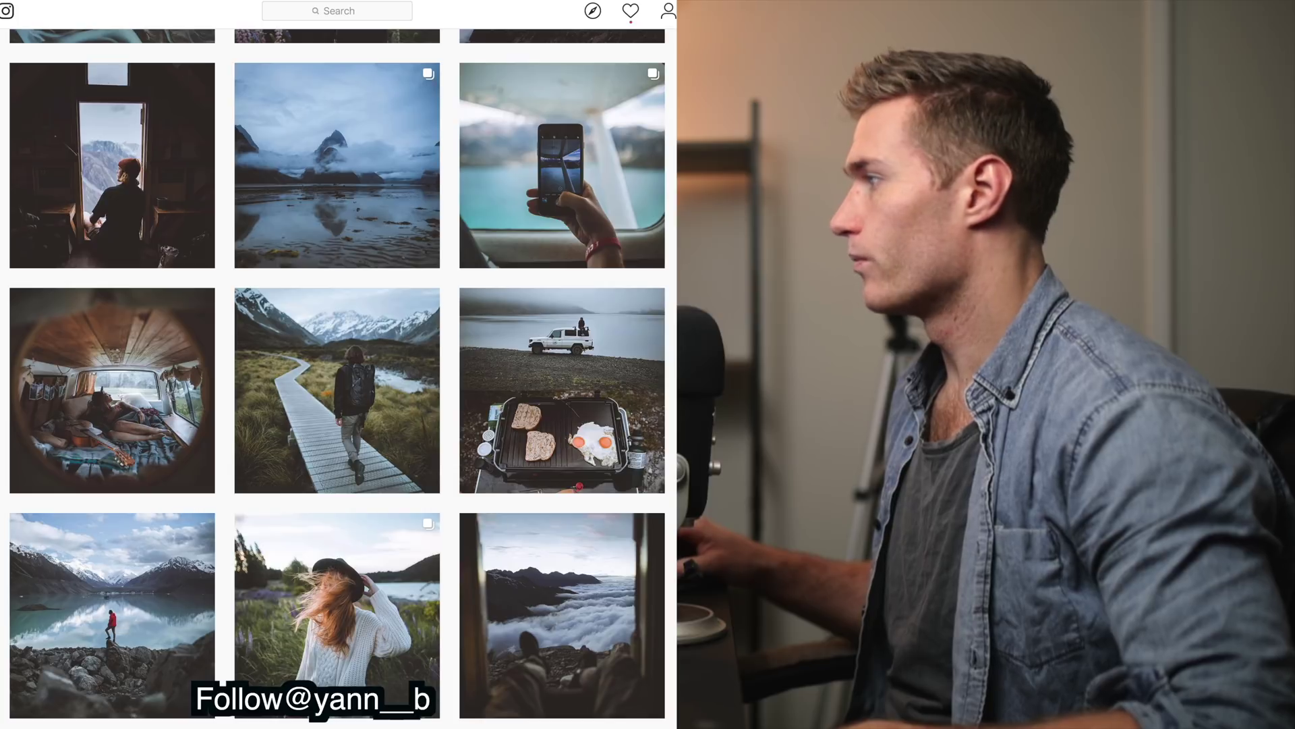
View the starry night photo from Aoraki/Mount Cook National Park among the more recent posts
scroll(338, 378, "up", 20)
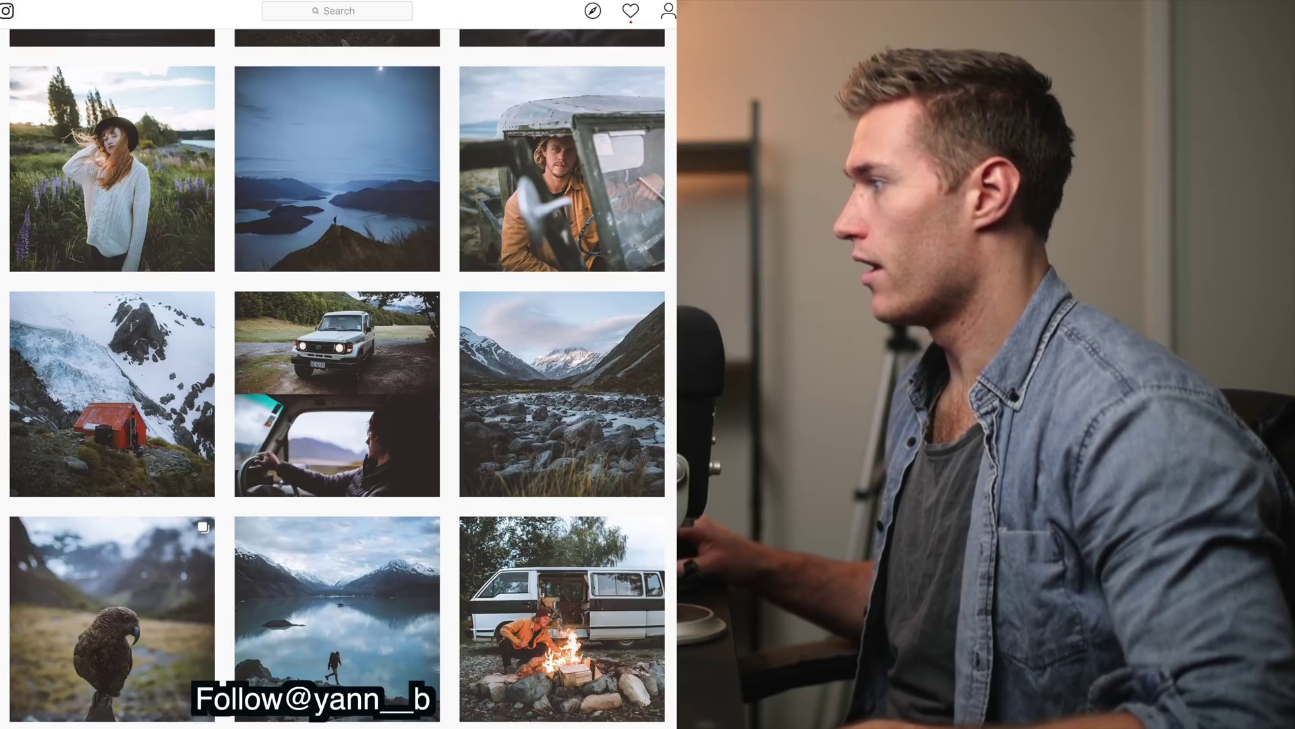
scroll(338, 378, "up", 15)
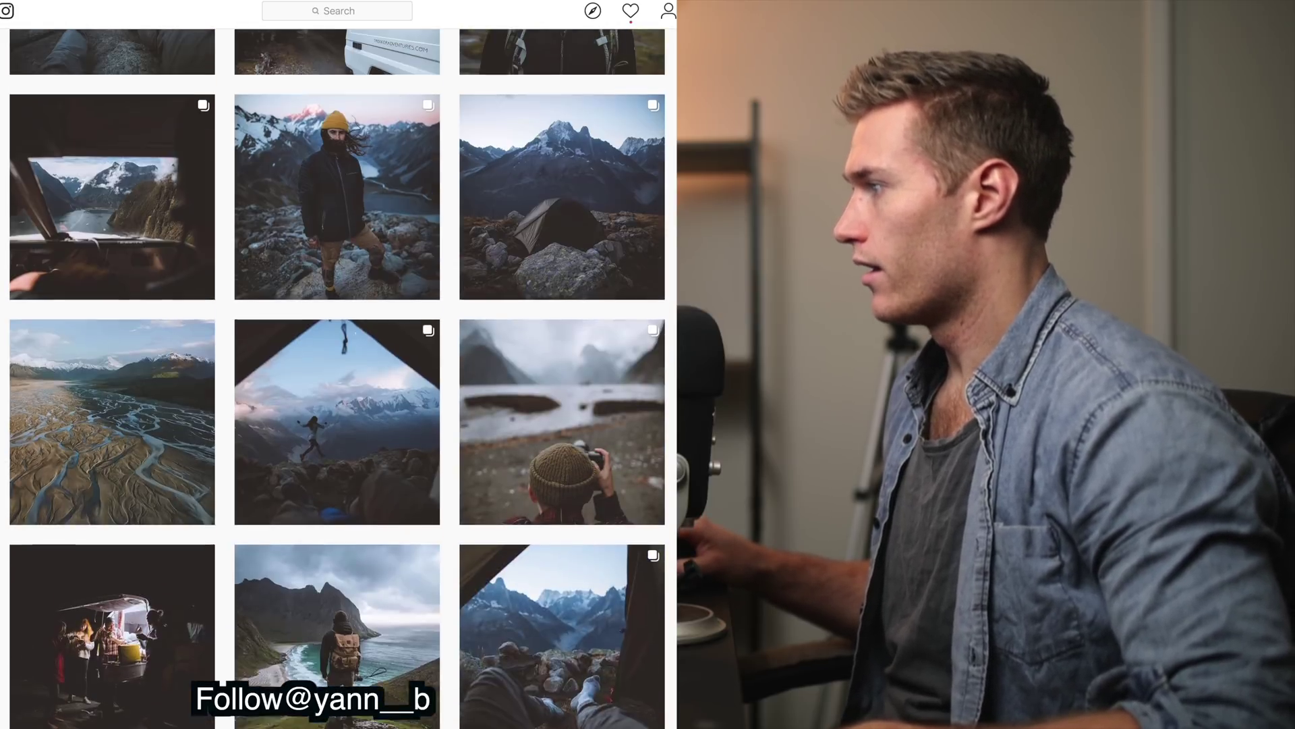
scroll(337, 378, "up", 12)
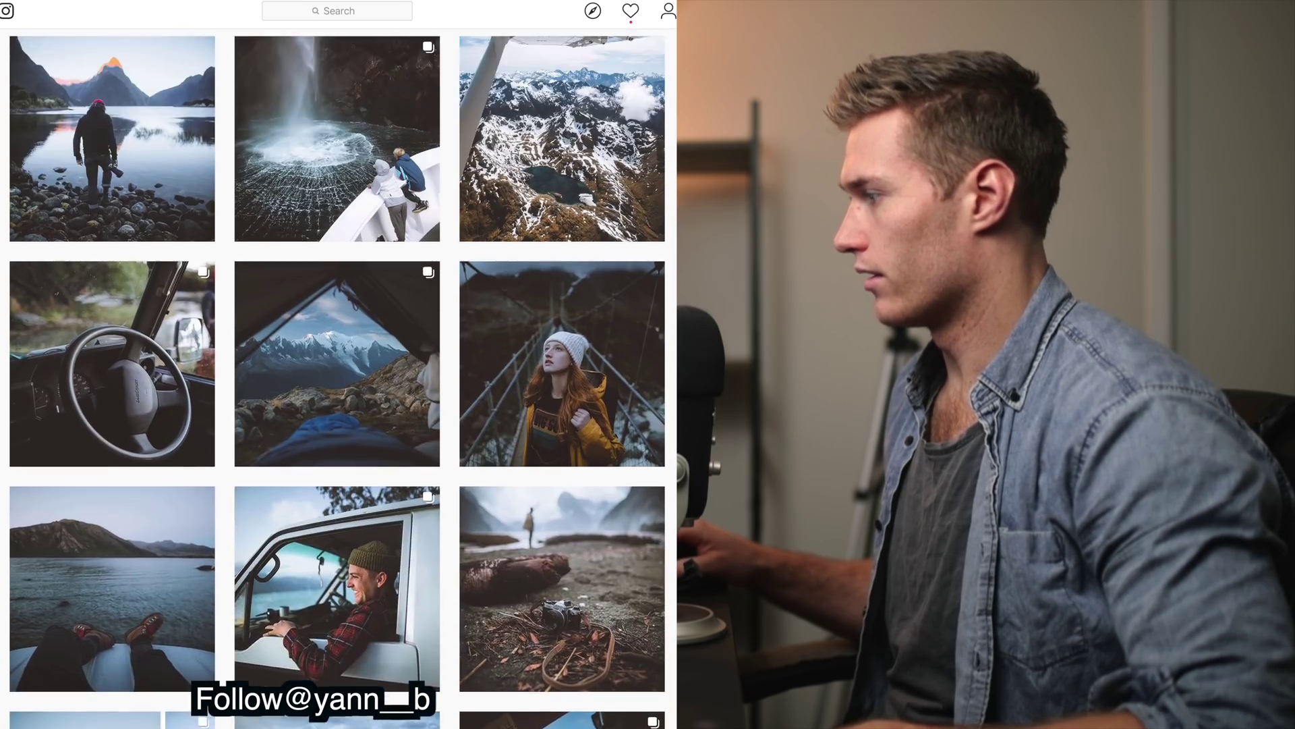
scroll(448, 397, "up", 15)
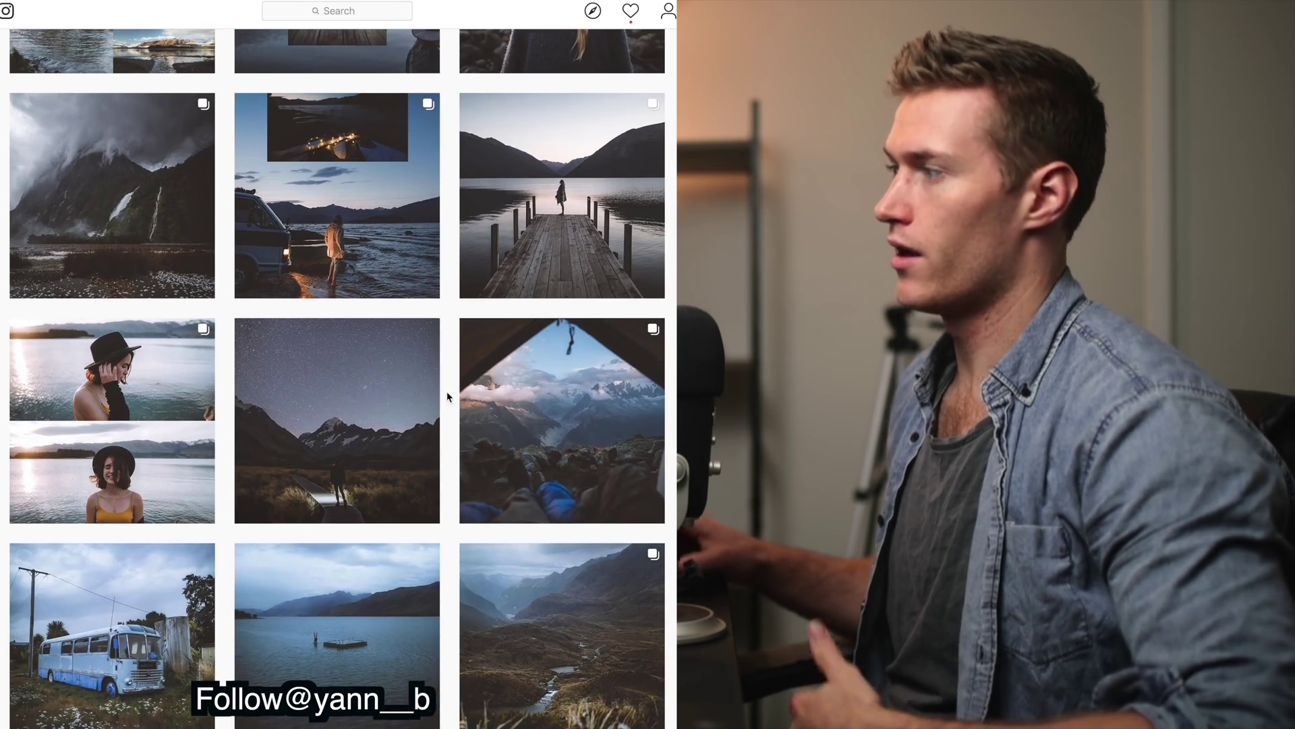
left_click(432, 397)
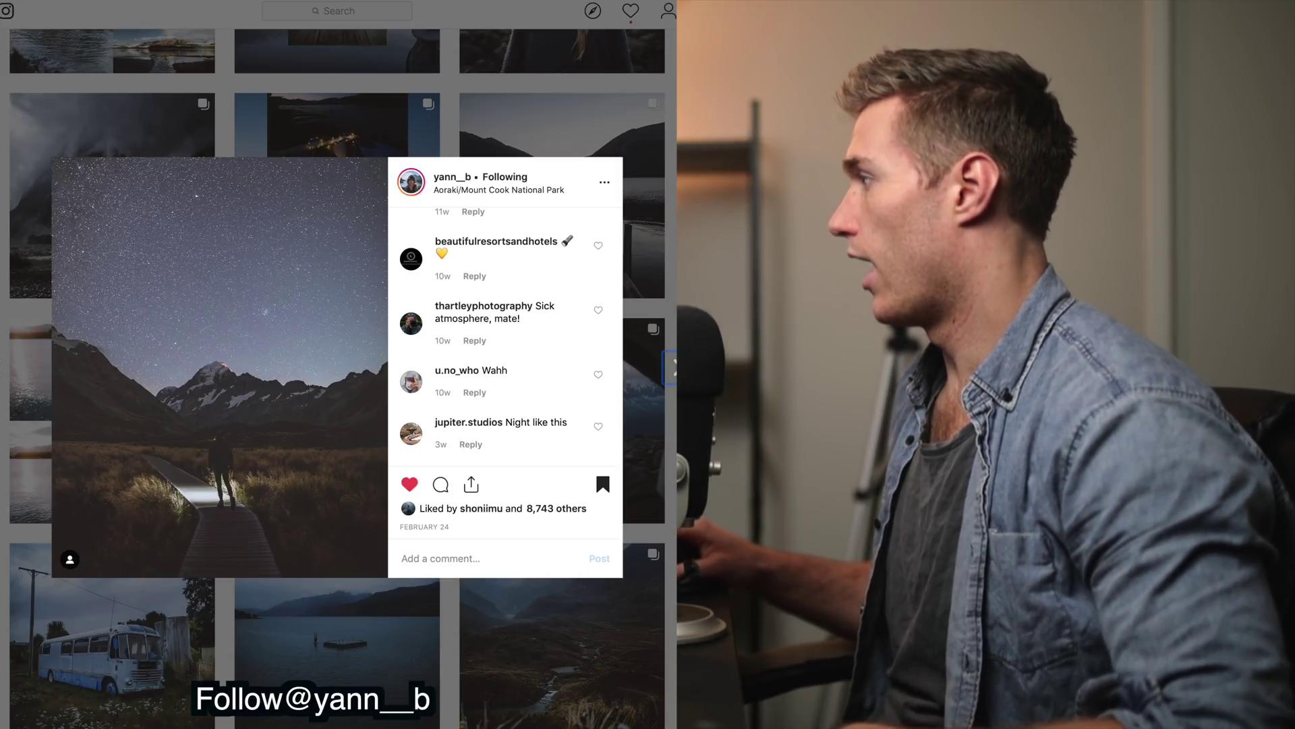
key("Escape")
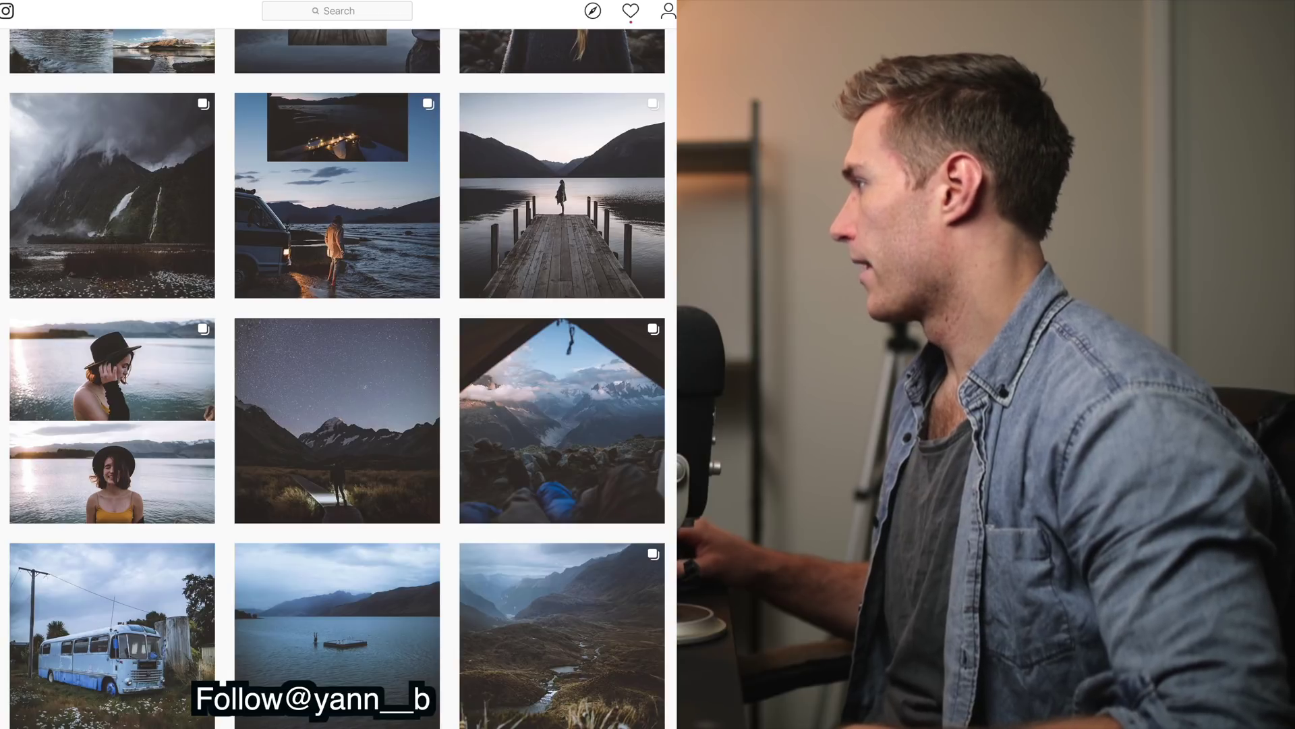
Return to the profile header, open the website linked in the bio and go to its Lightroom preset page
scroll(337, 377, "up", 10)
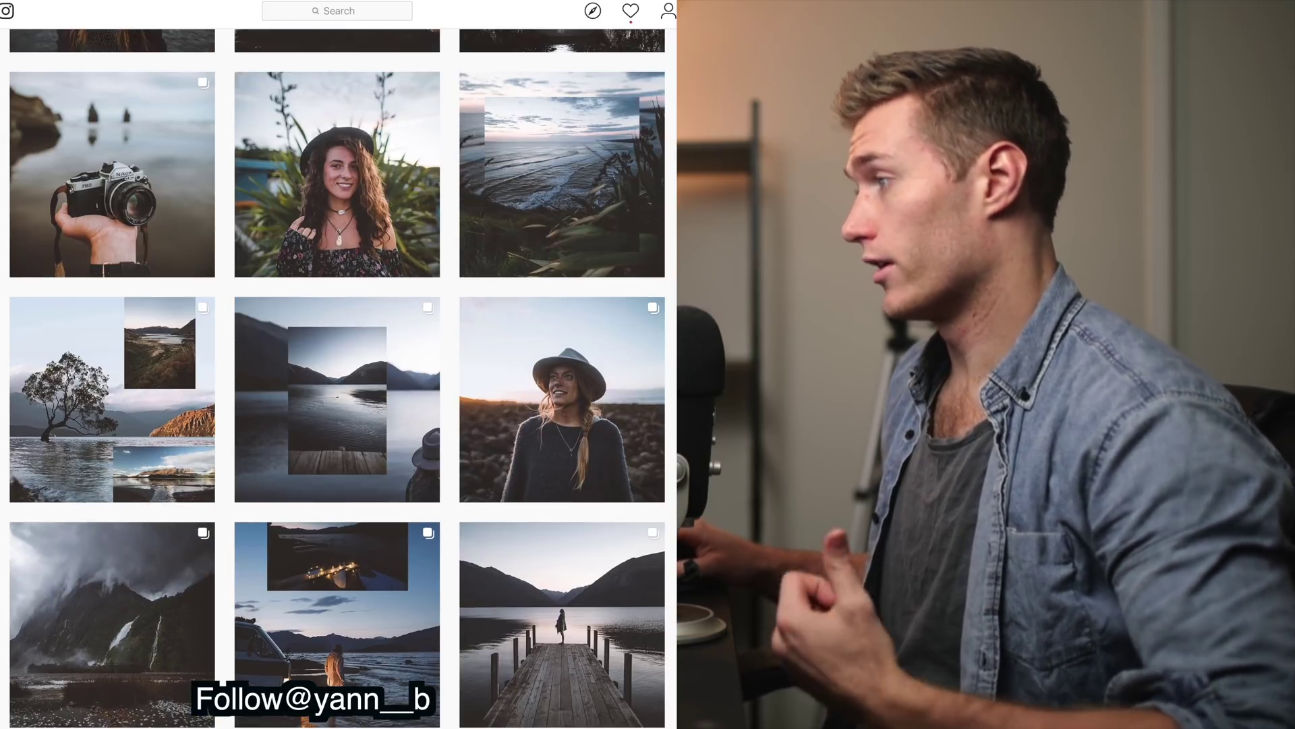
scroll(335, 337, "up", 10)
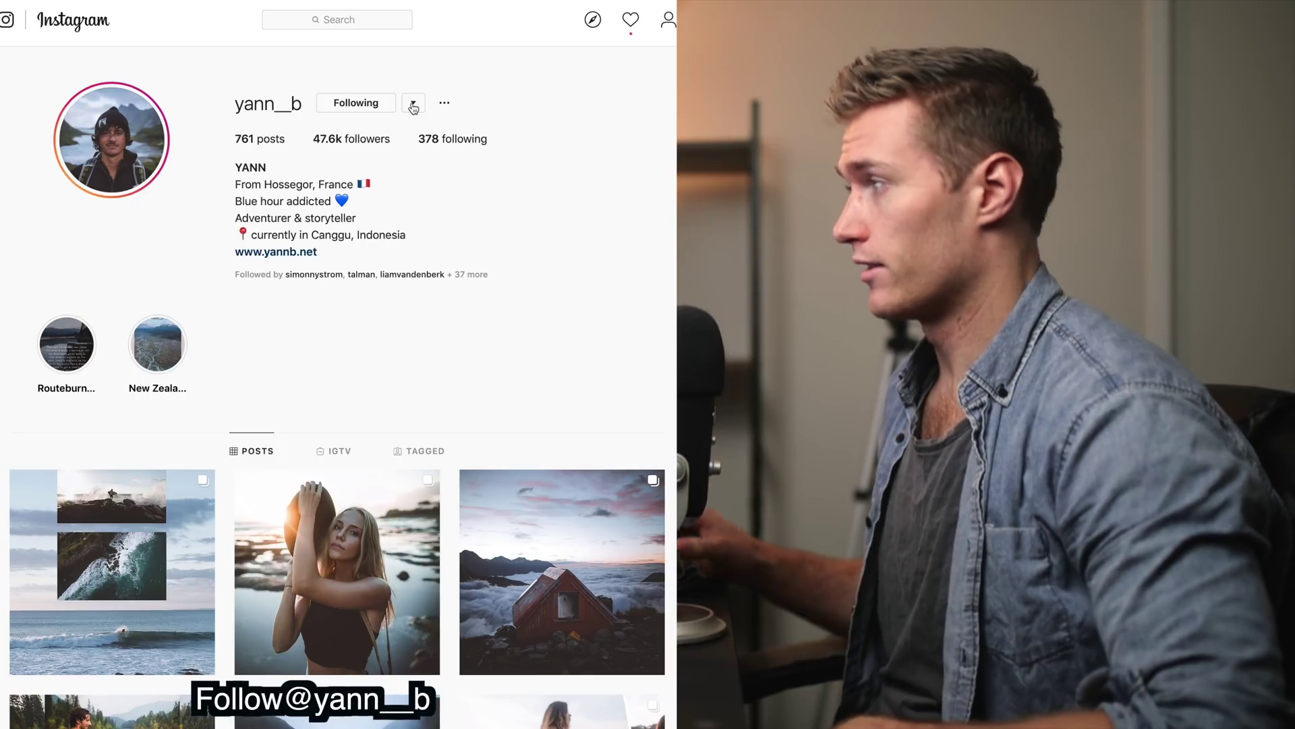
left_click(307, 256)
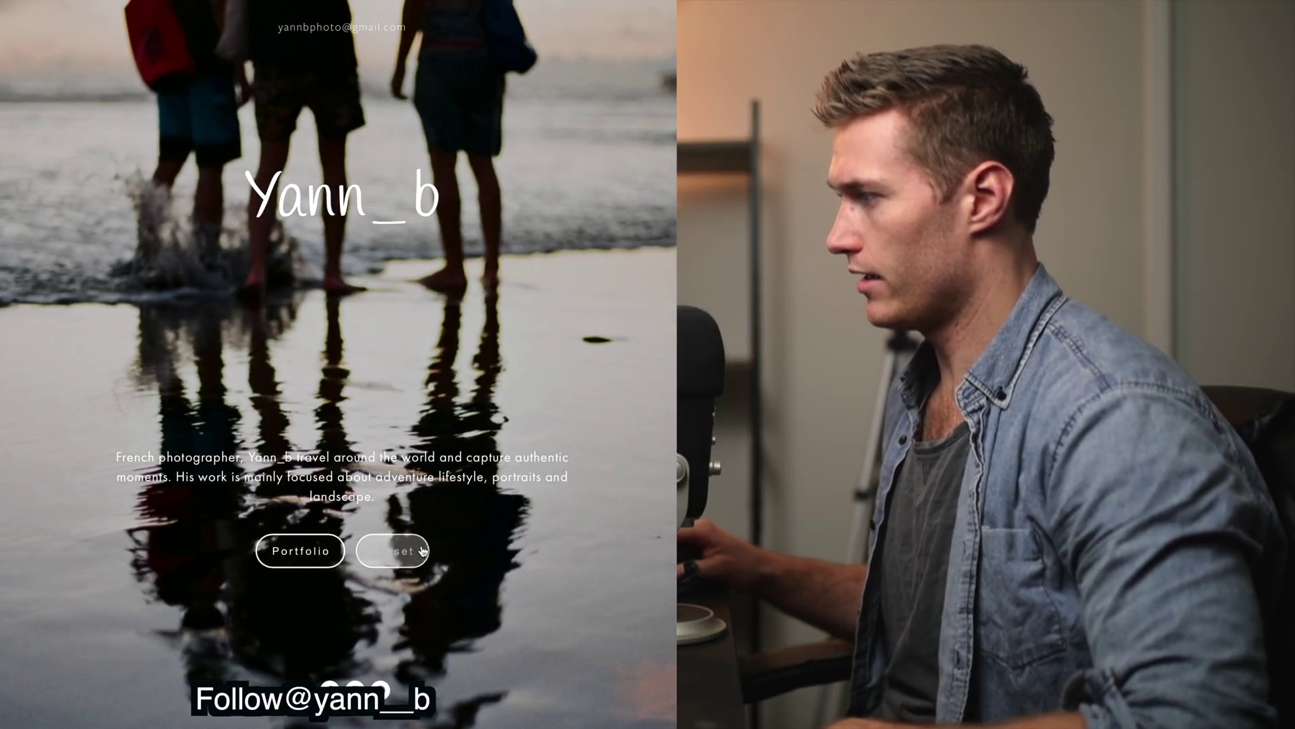
left_click(392, 551)
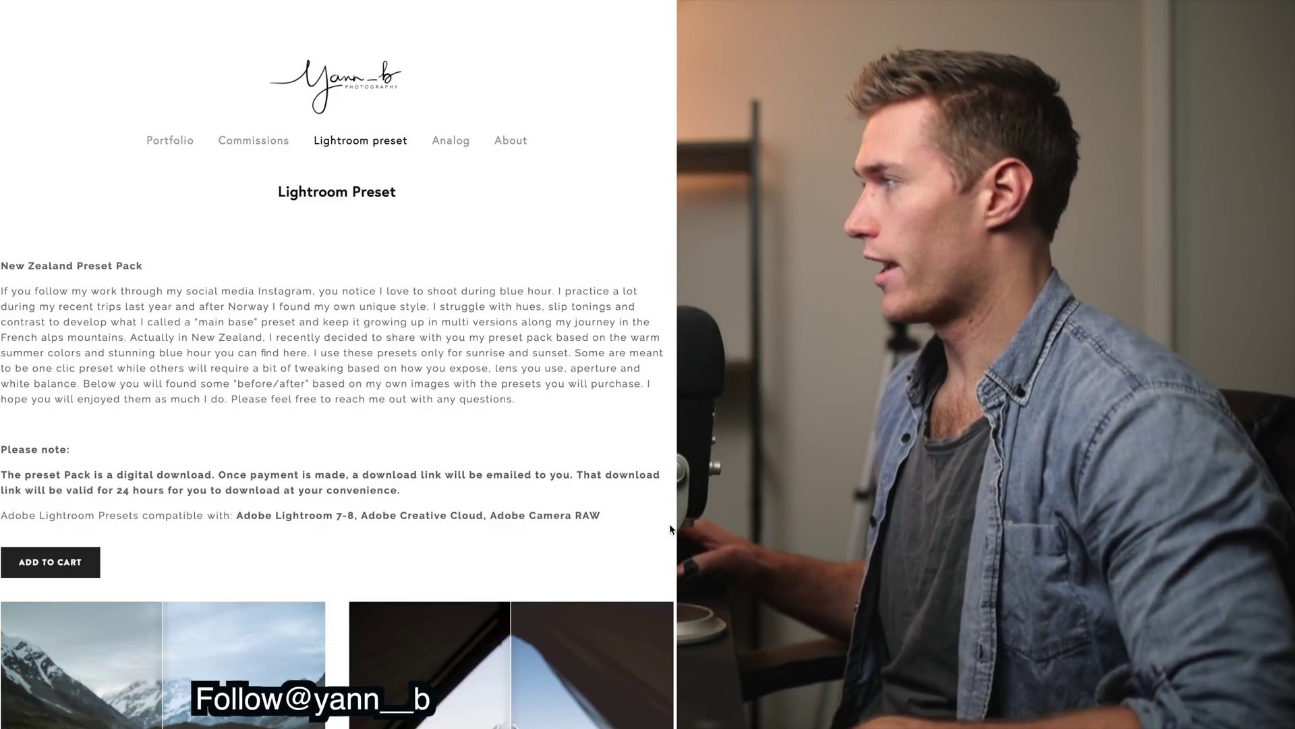
Compare the before and after versions of the sample photos on the New Zealand Preset Pack page
scroll(338, 364, "down", 10)
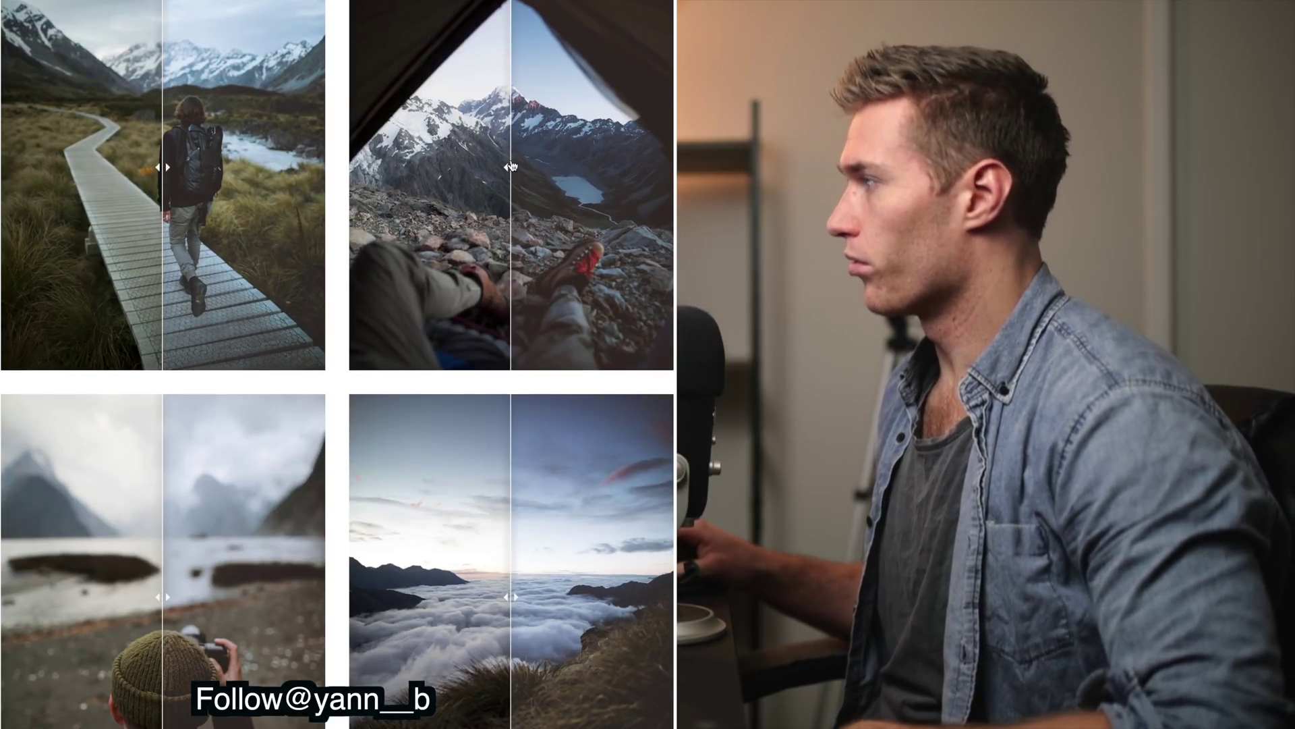
mouse_move(513, 167)
left_mouse_down()
mouse_move(350, 169)
mouse_move(607, 170)
mouse_move(525, 174)
left_mouse_up()
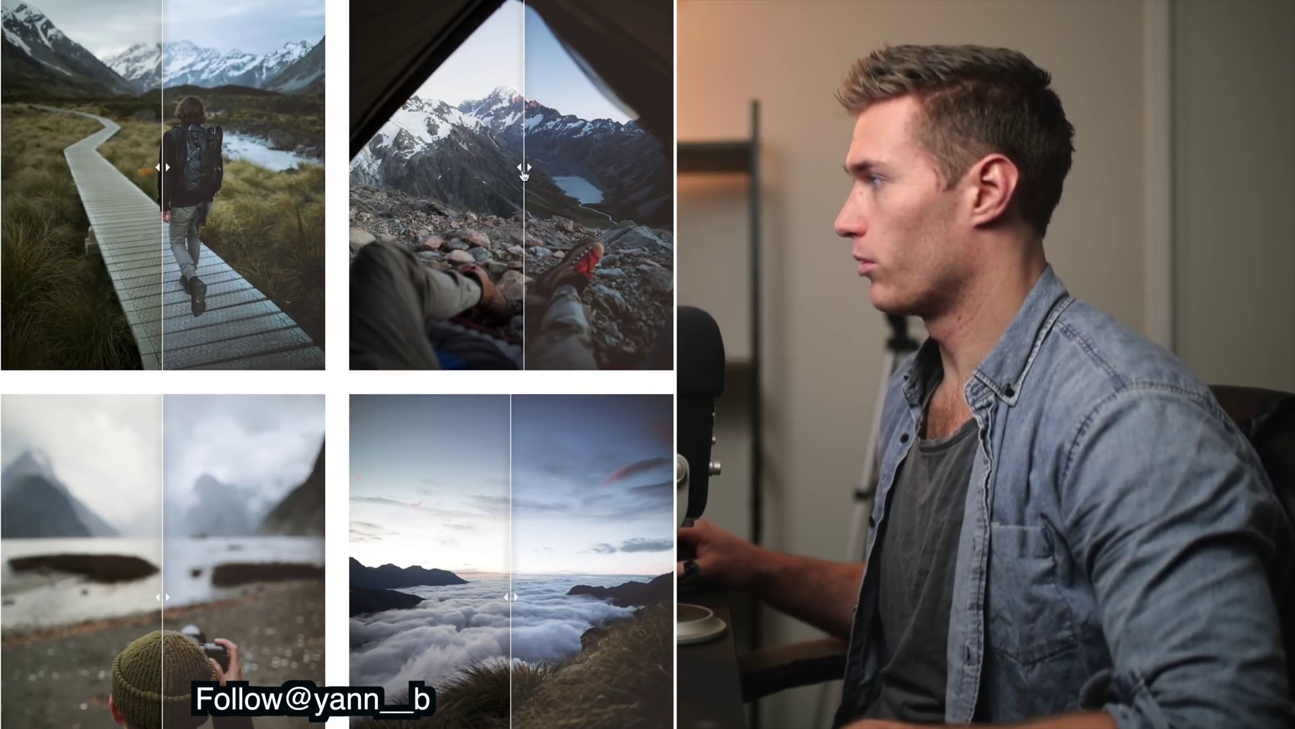
left_click_drag(166, 168, 28, 168)
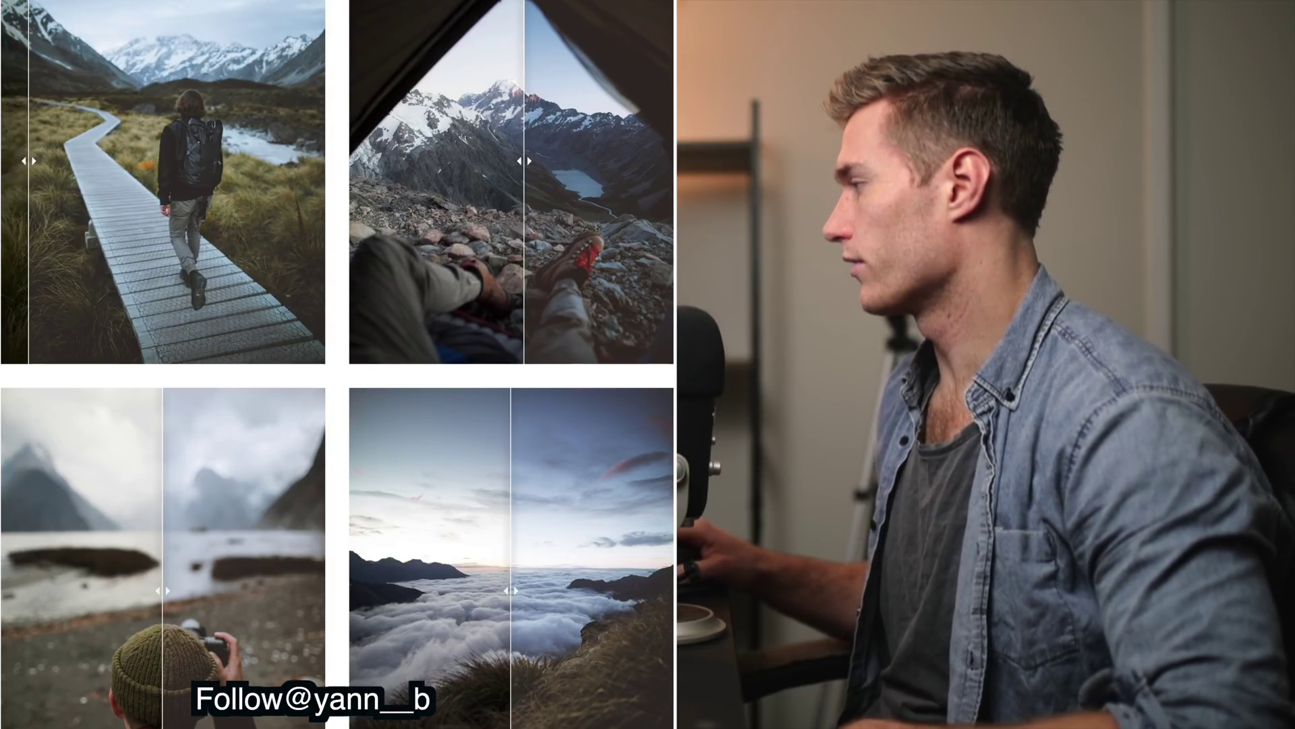
scroll(337, 364, "down", 3)
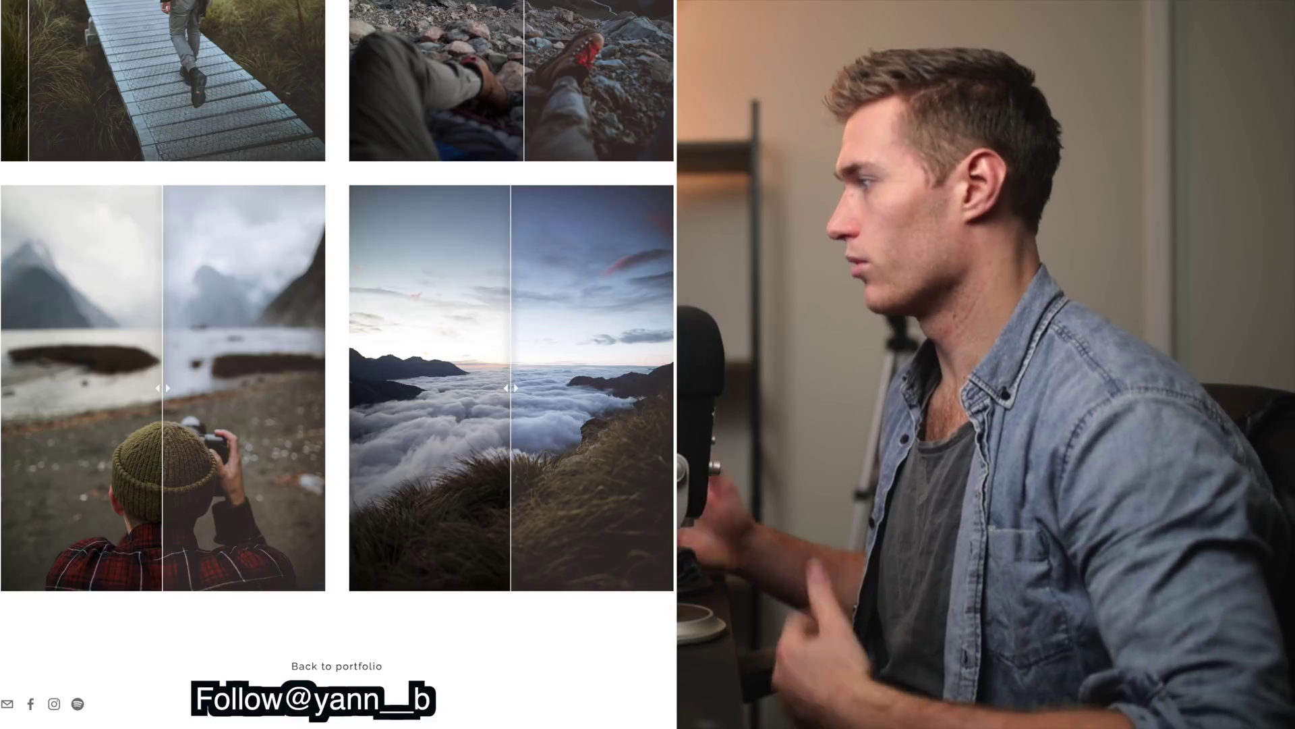
mouse_move(510, 388)
left_mouse_down()
mouse_move(379, 388)
mouse_move(668, 388)
mouse_move(503, 407)
left_mouse_up()
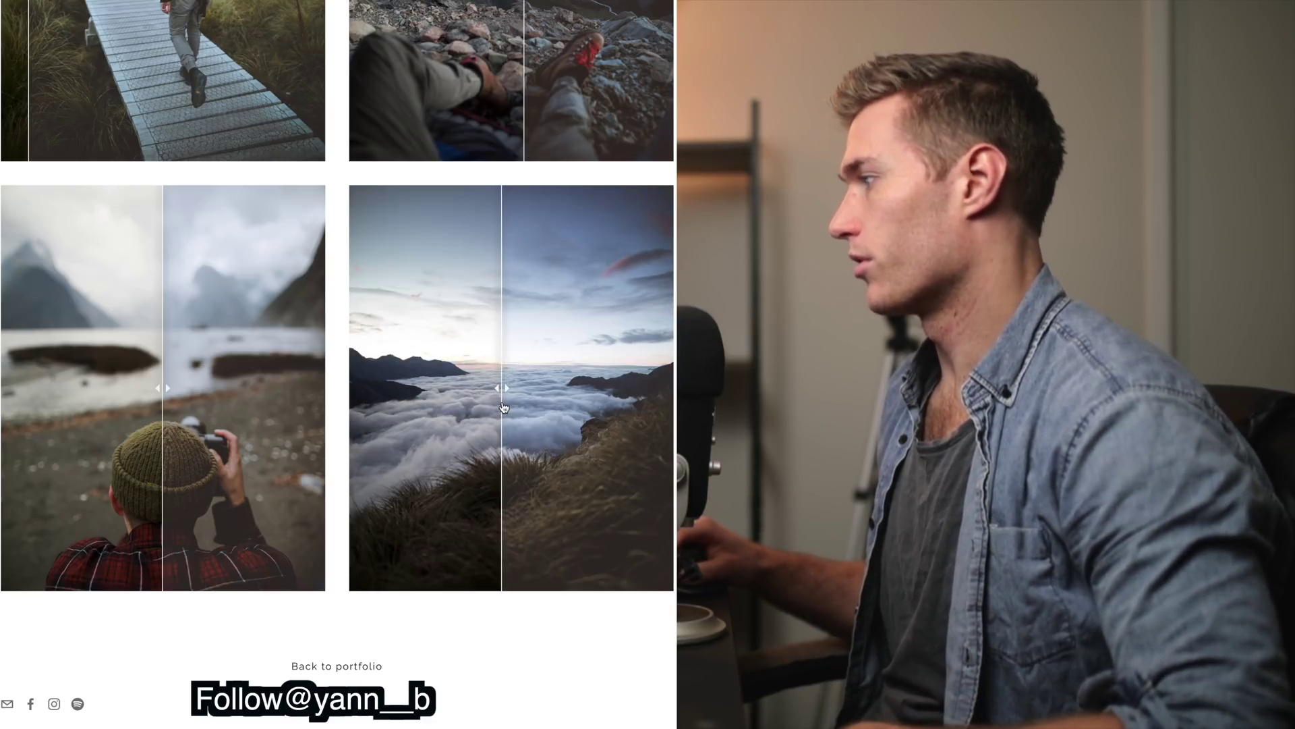
left_click_drag(167, 404, 3, 404)
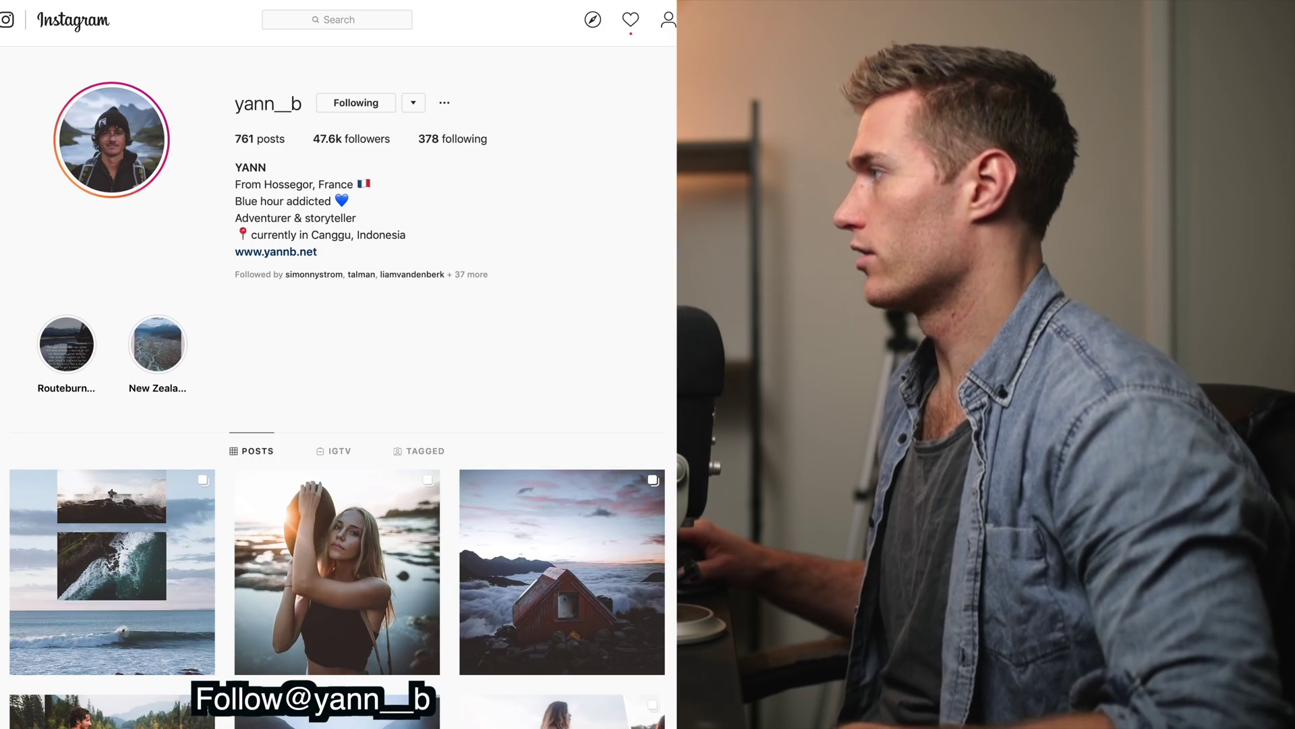
Return to the photographer's Instagram feed and view the Hooker Valley Track photo of the person in the green beanie
scroll(337, 378, "down", 20)
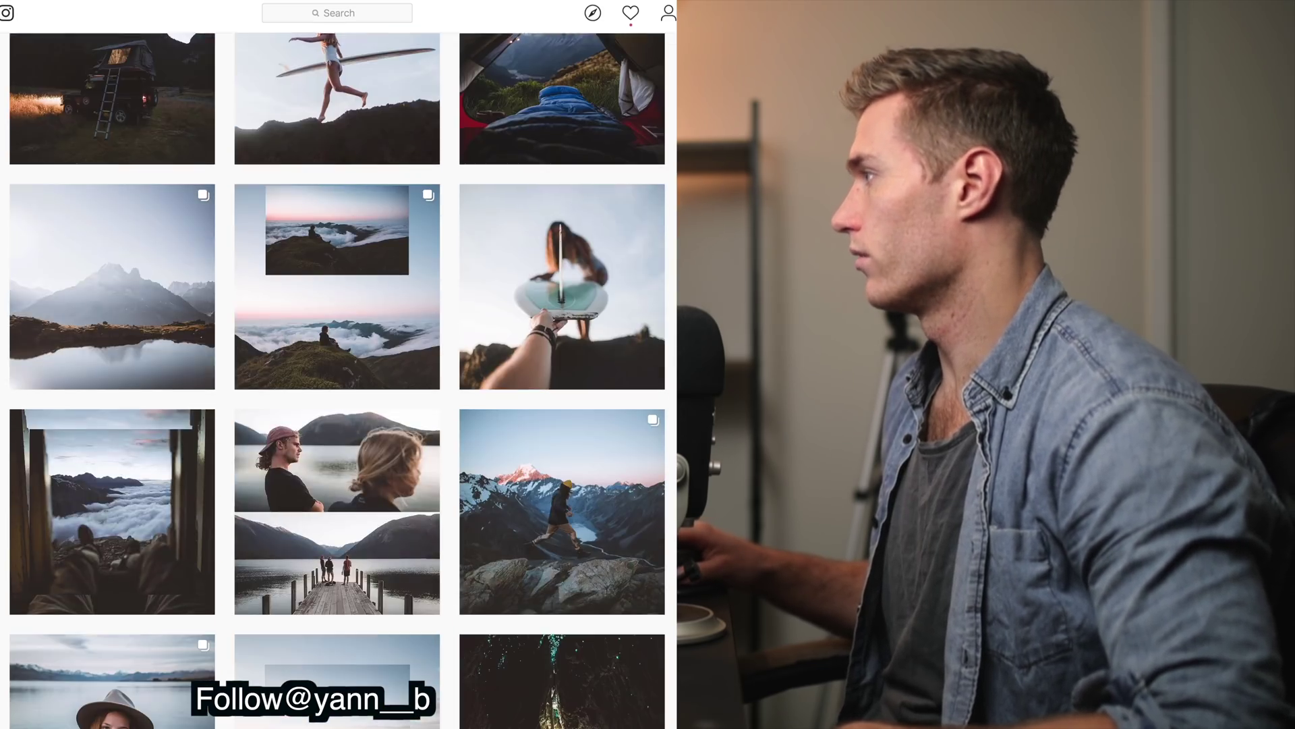
scroll(340, 252, "down", 15)
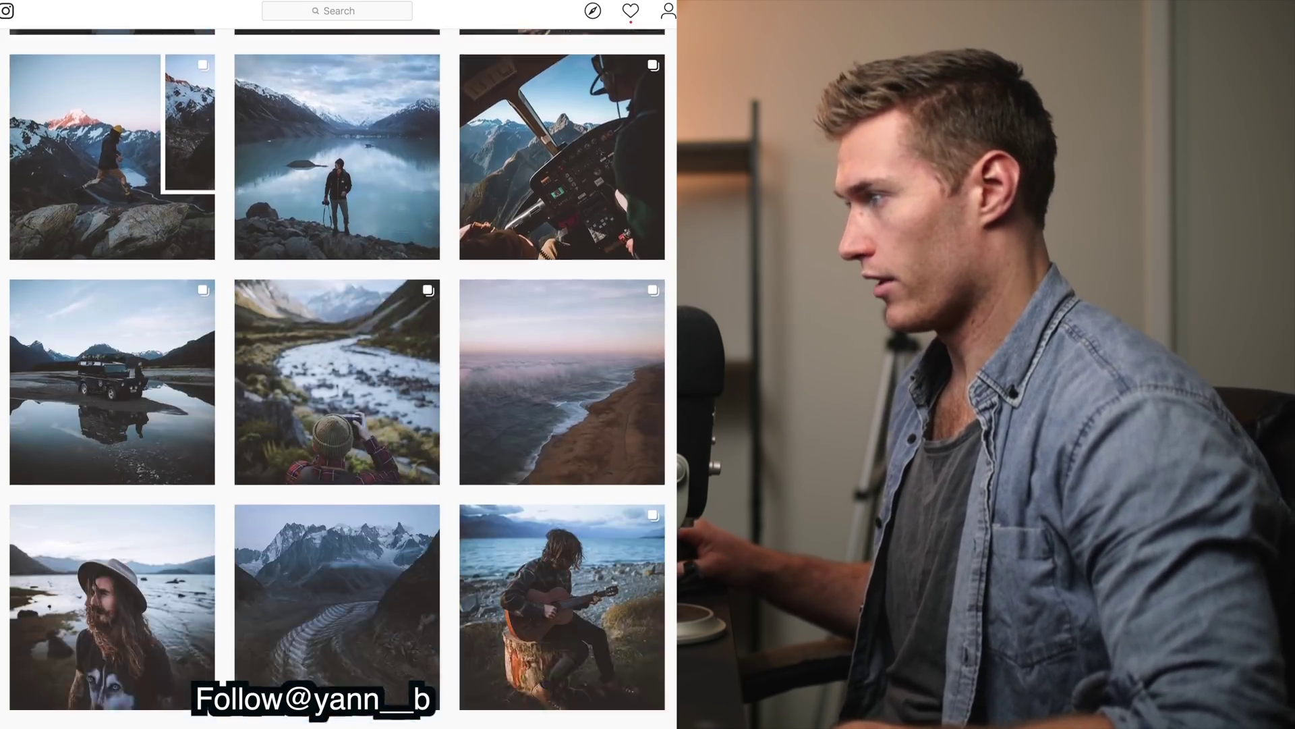
scroll(341, 253, "up", 8)
left_click(341, 252)
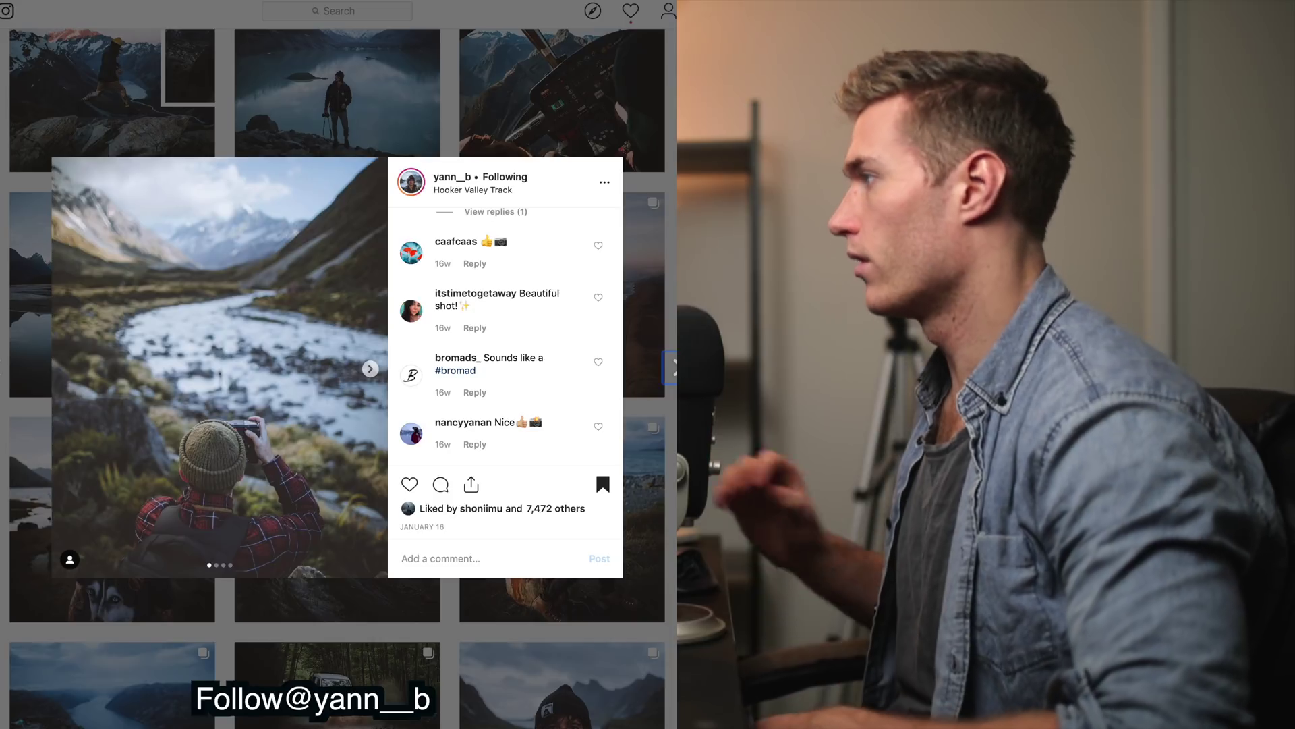
left_click(614, 96)
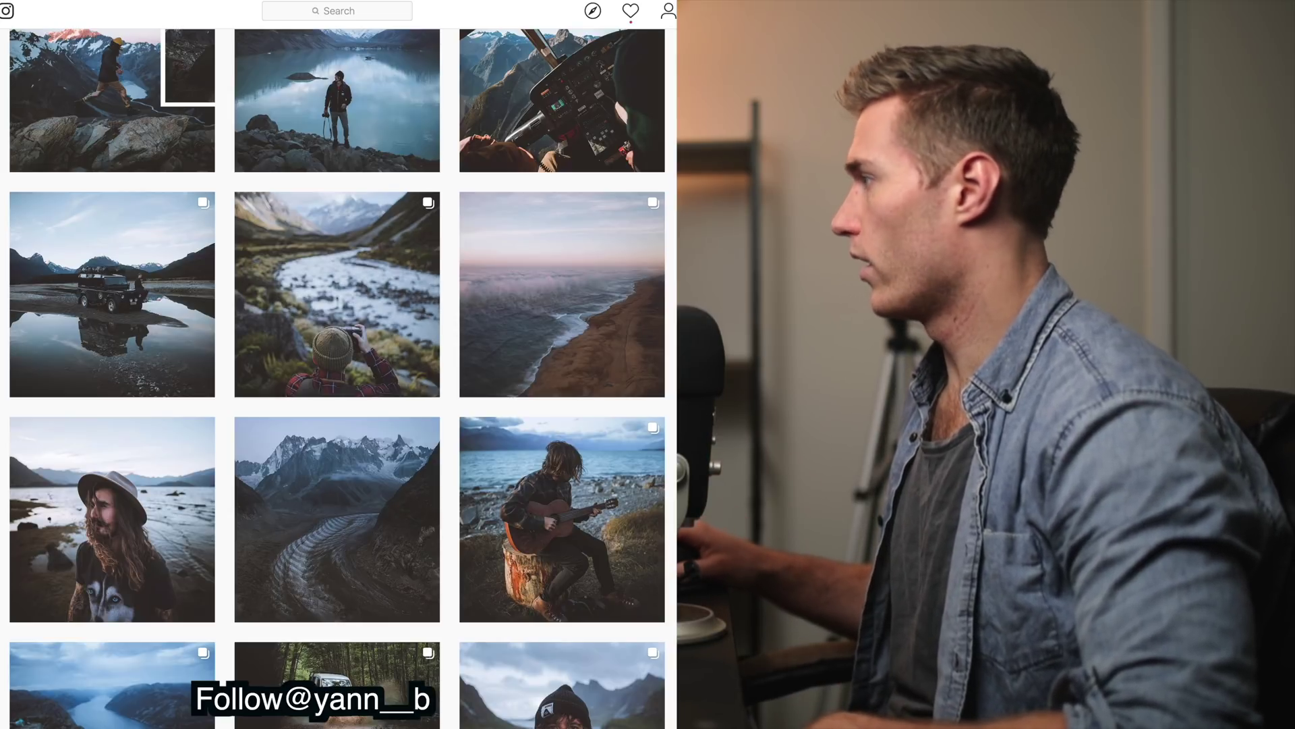
Examine the faded shadows and cool blue tones across the older posts in the photographer's feed
scroll(614, 96, "down", 10)
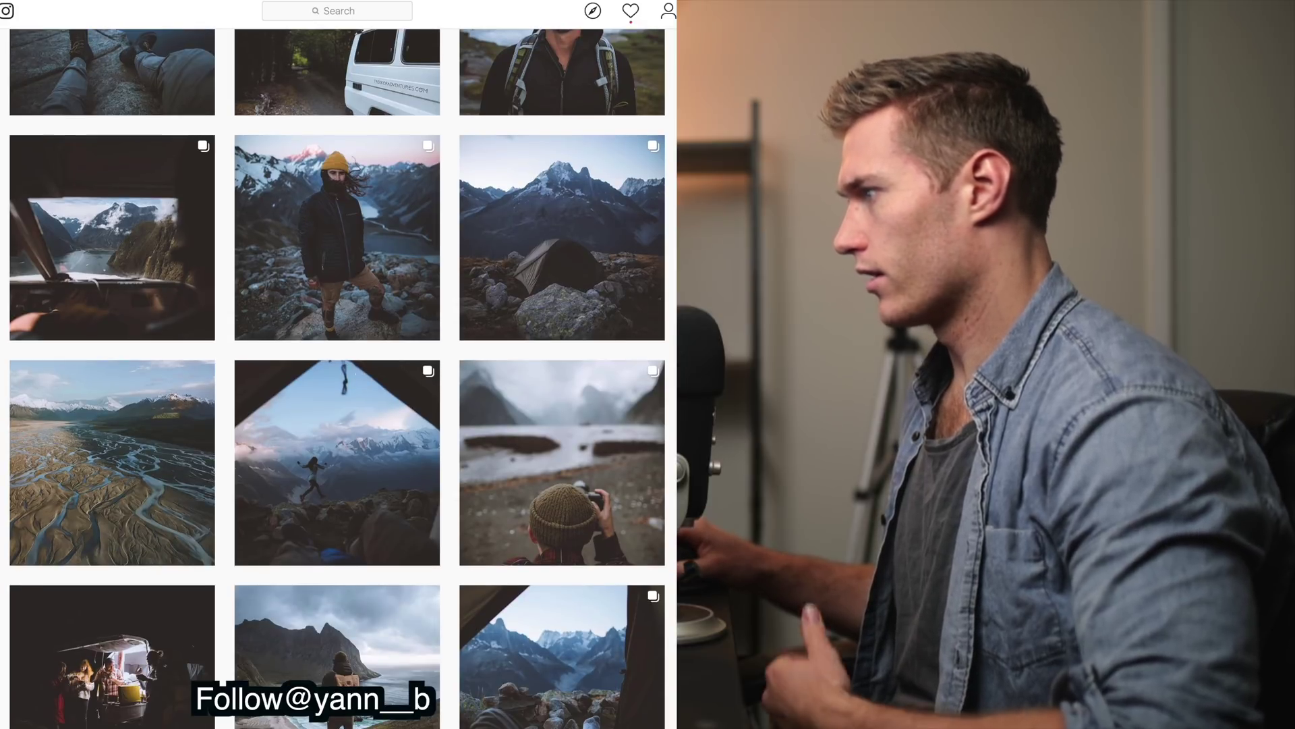
scroll(337, 378, "down", 5)
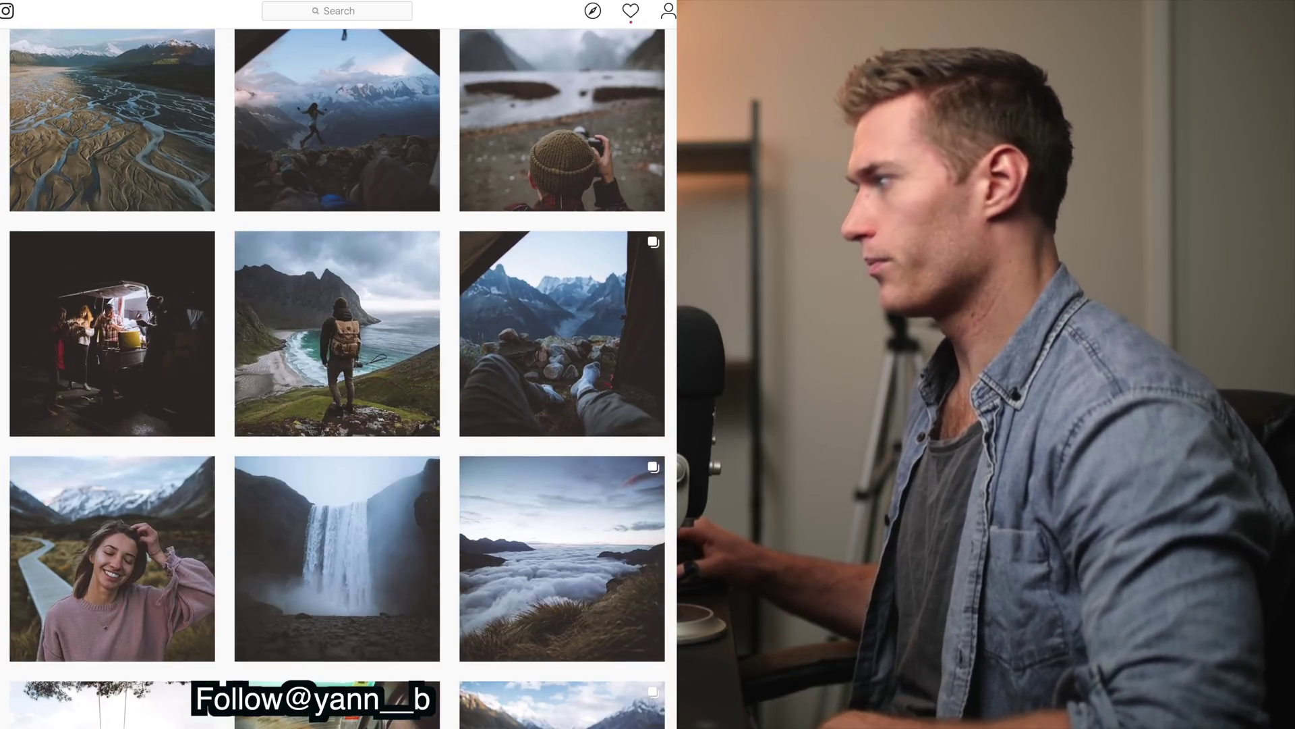
scroll(337, 377, "down", 5)
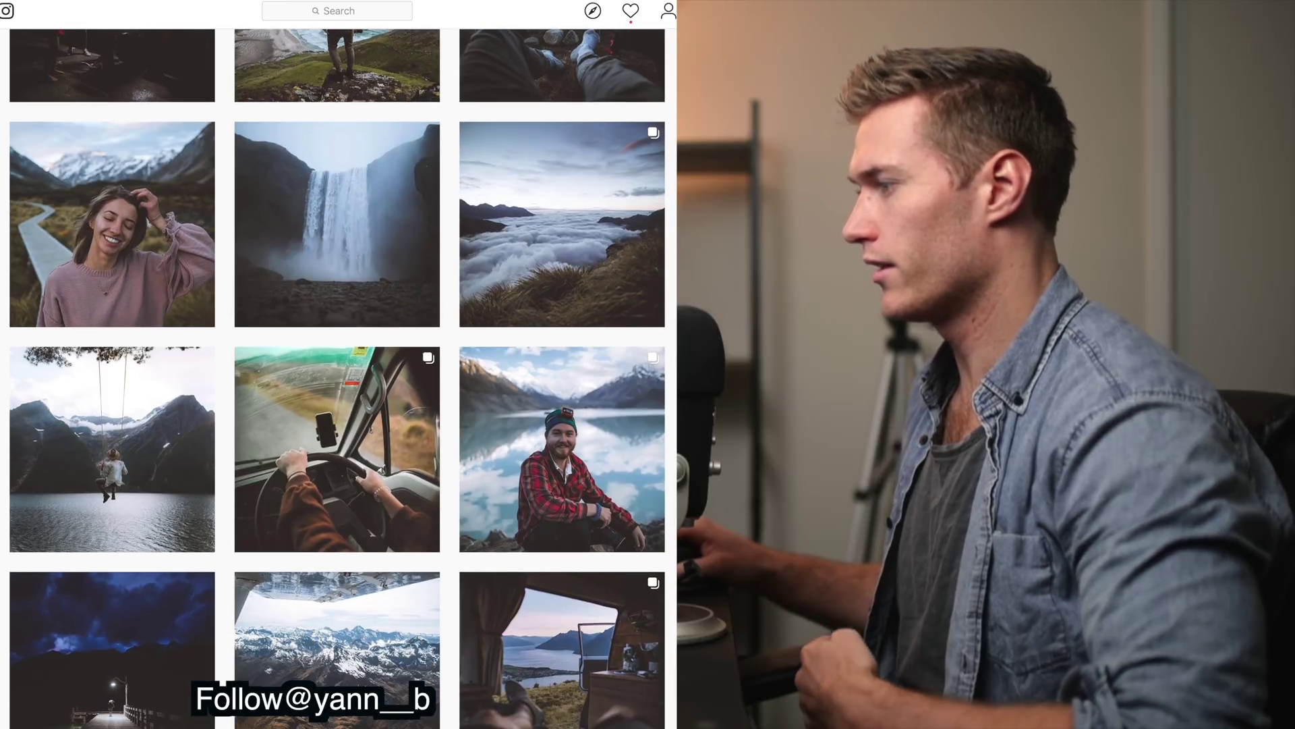
scroll(337, 377, "down", 6)
scroll(338, 378, "down", 10)
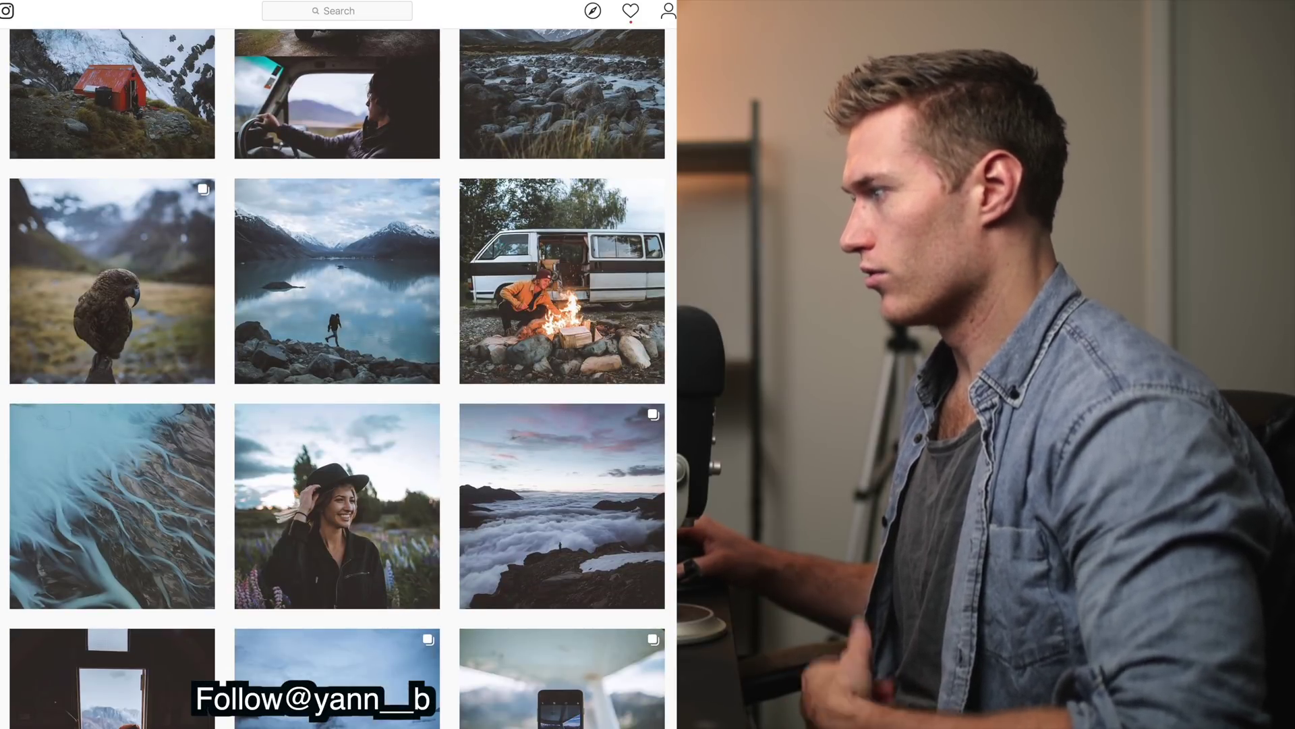
scroll(337, 378, "down", 5)
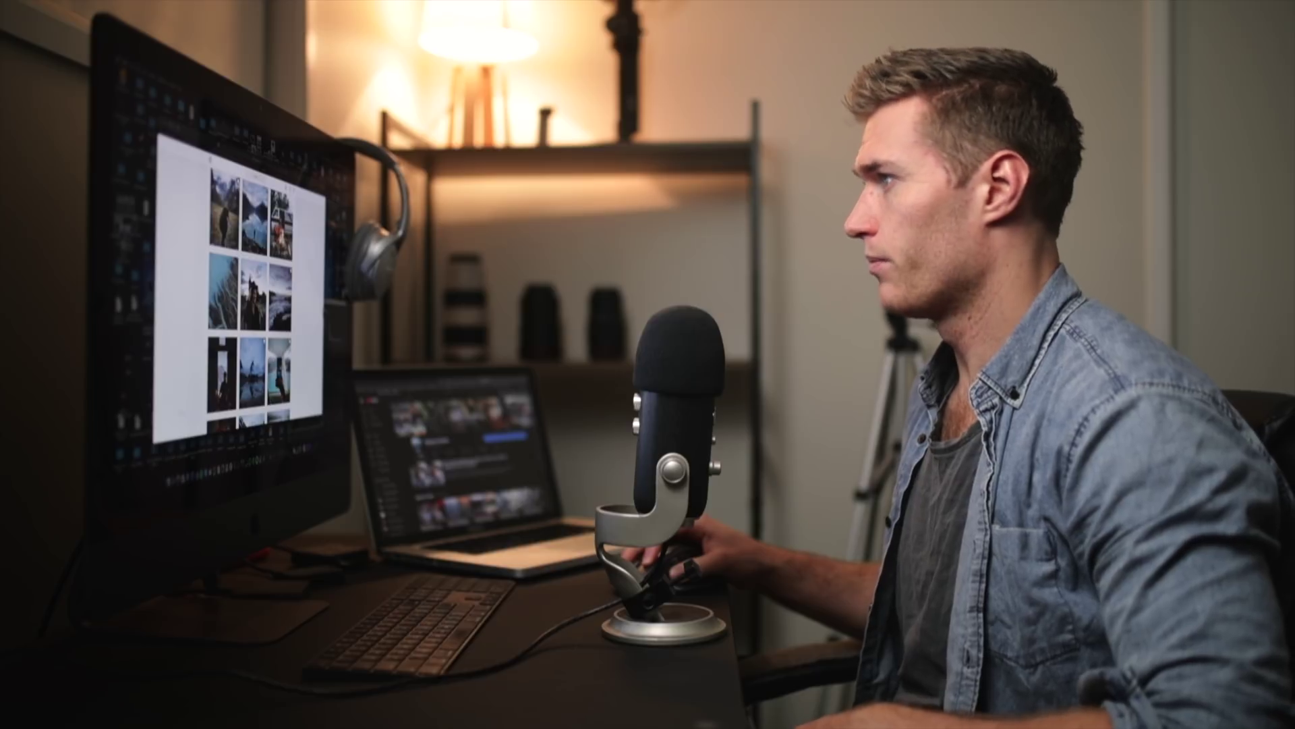
scroll(250, 297, "down", 3)
scroll(250, 296, "down", 5)
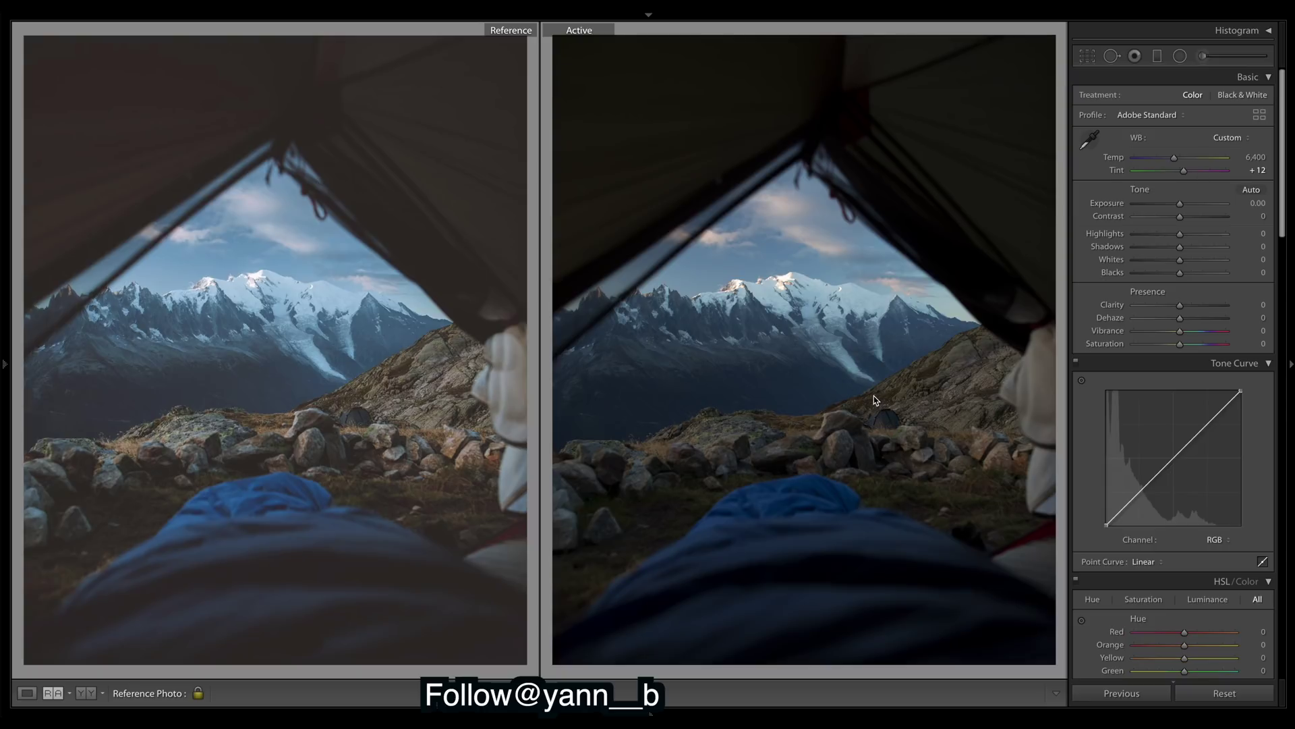
In Lightroom, try raising the tent photo's RGB curve black point and darkening its shadows, and undo both curve edits
left_click_drag(1107, 524, 1094, 517)
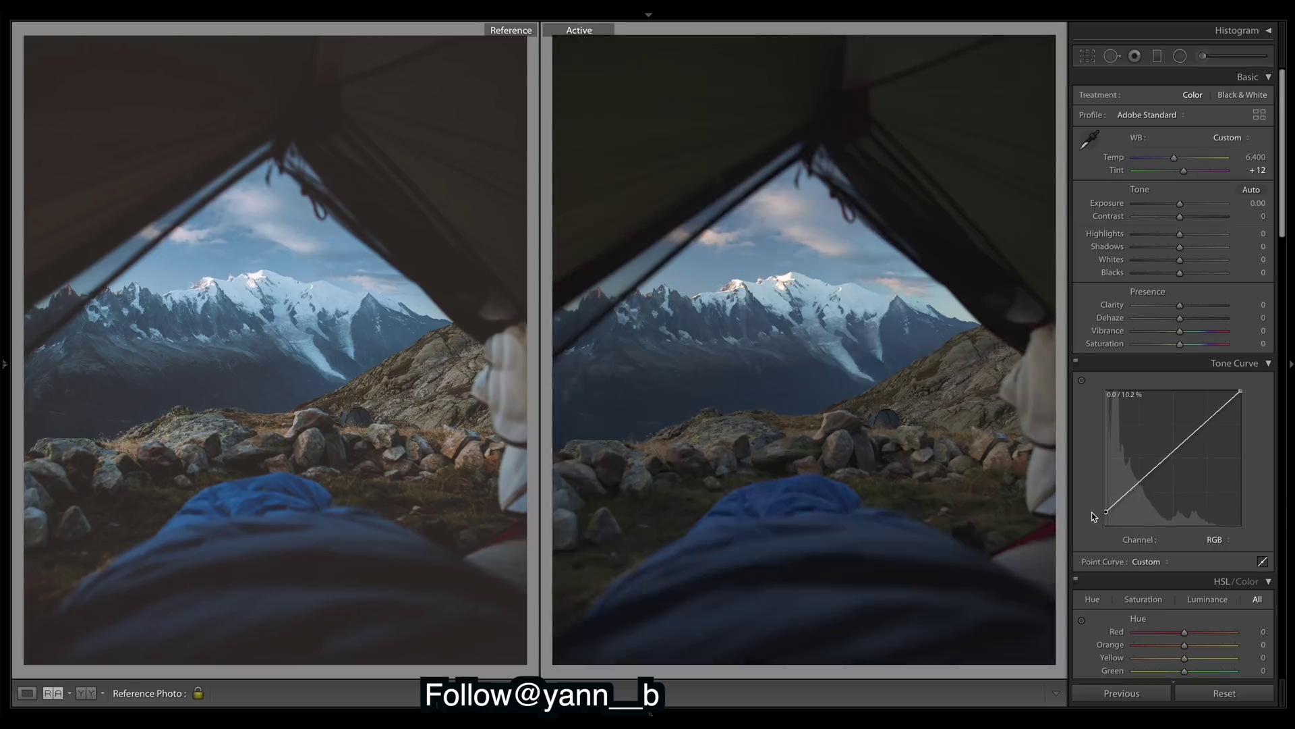
left_click_drag(1143, 477, 1145, 495)
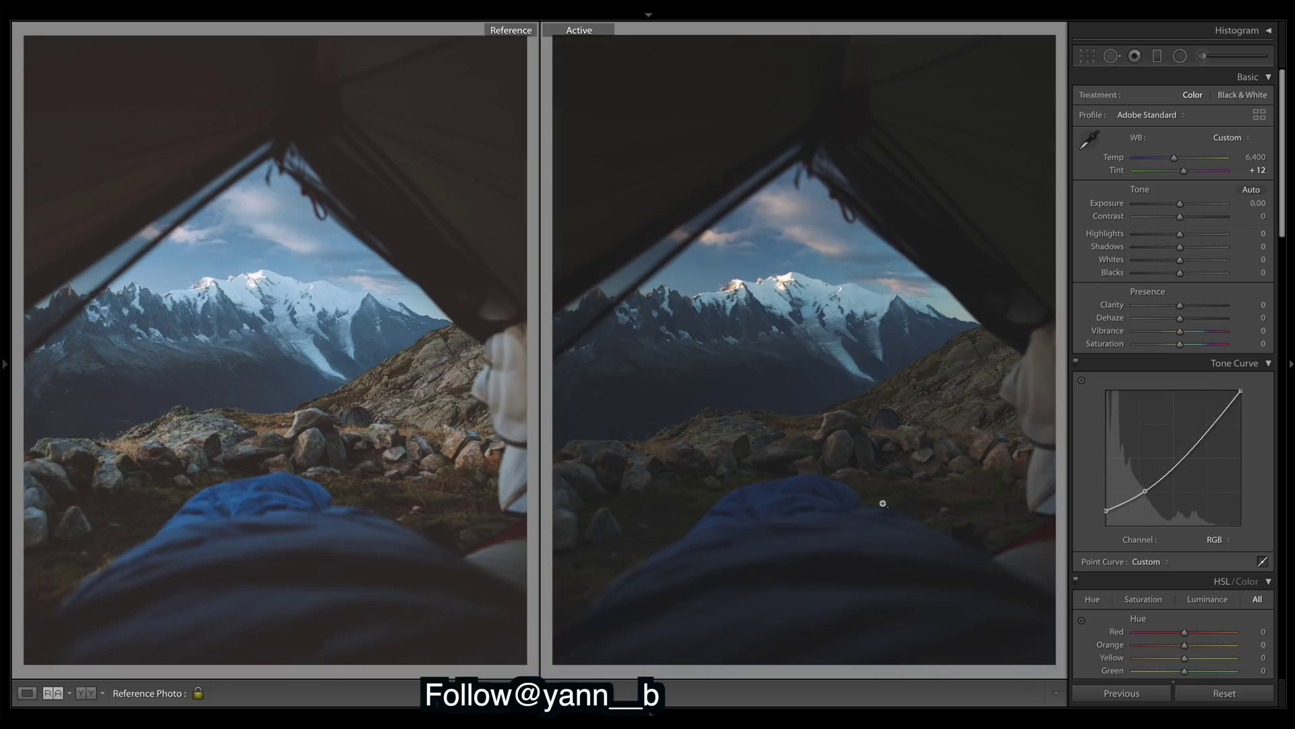
key("ctrl+z")
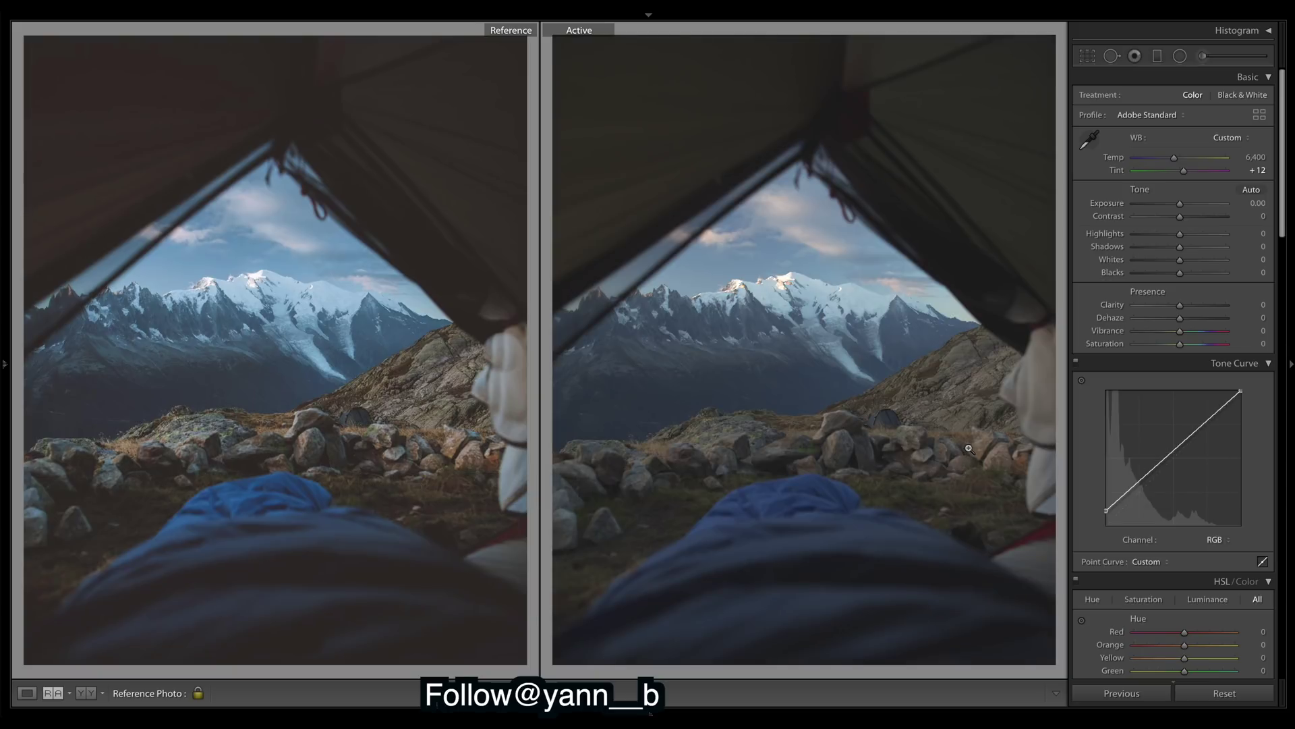
key("ctrl+z")
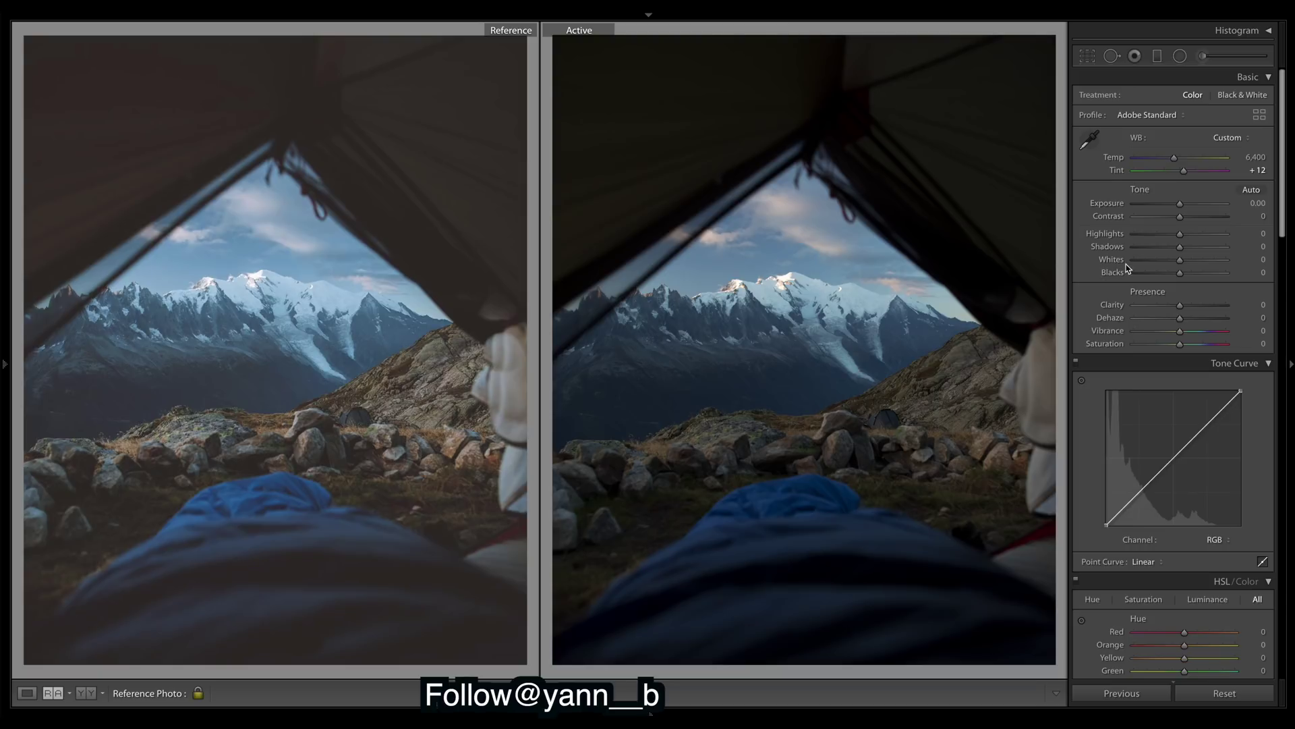
Try raising the tent photo's Shadows to +100 and reset the value to 0
left_click_drag(1182, 252, 1228, 252)
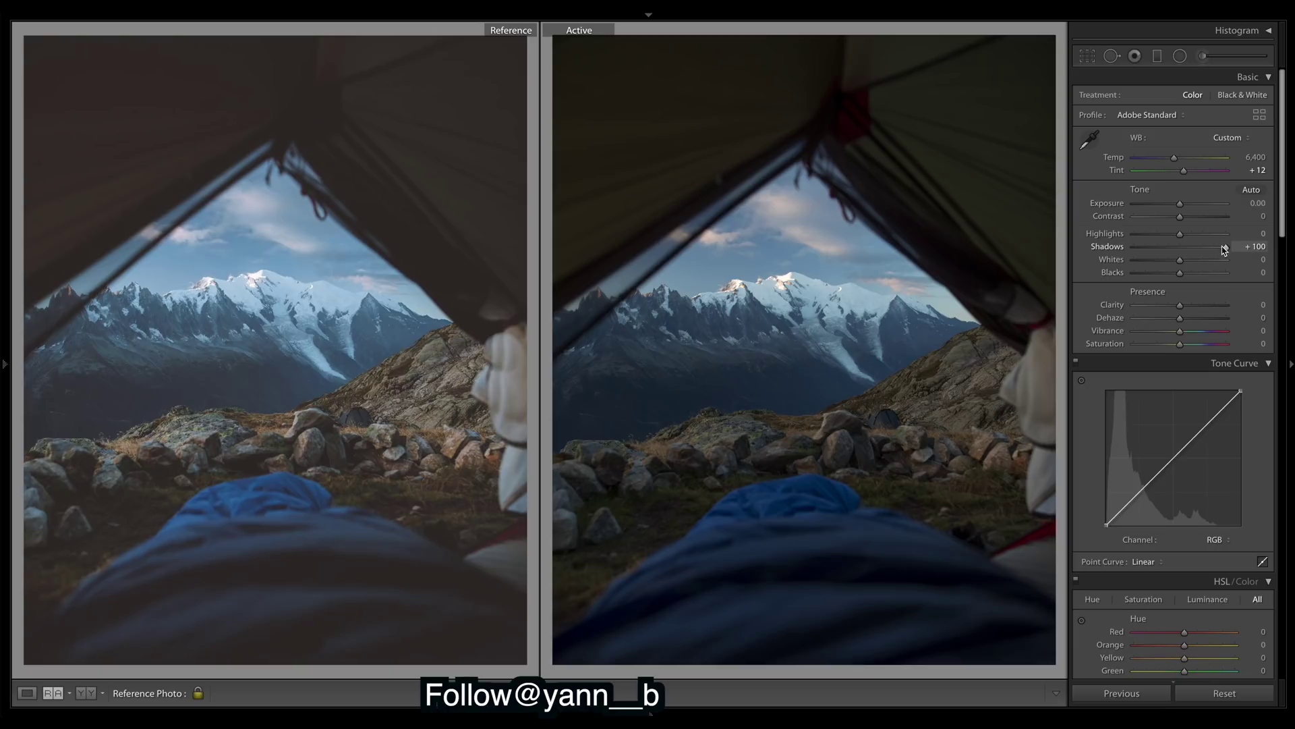
left_click_drag(1225, 247, 1180, 247)
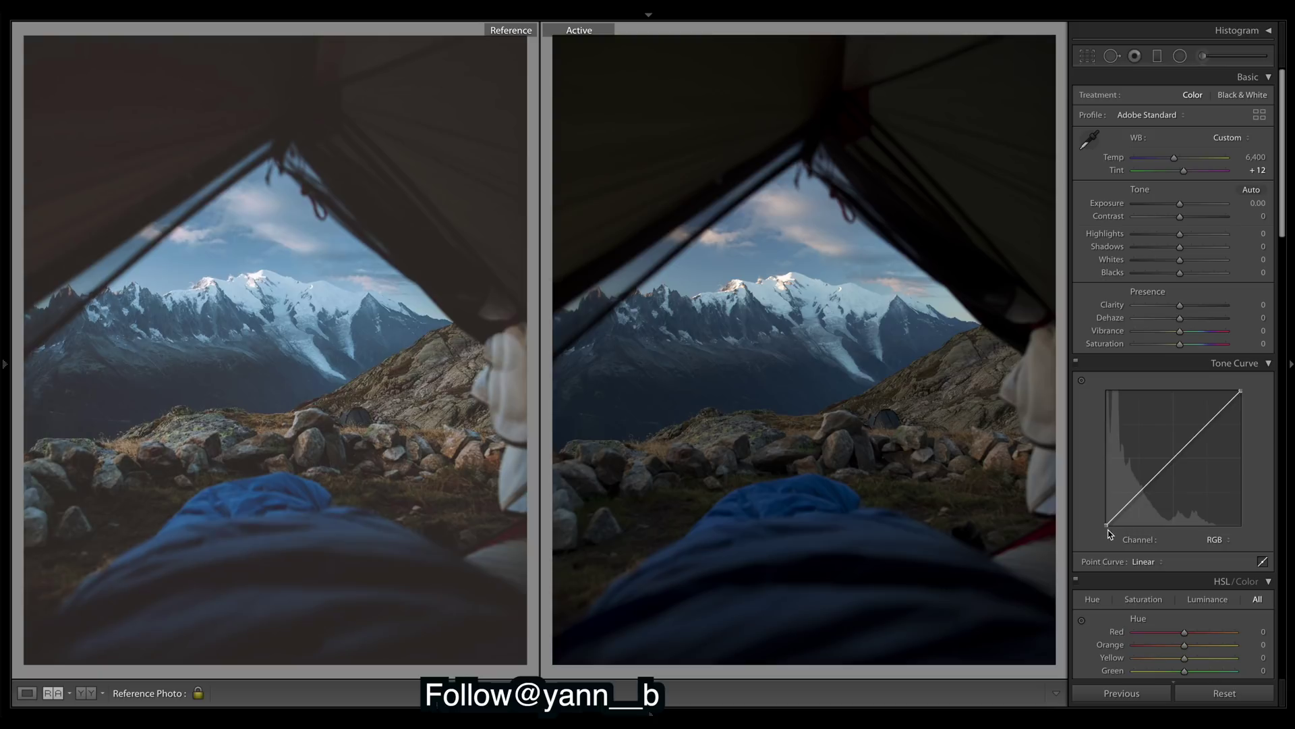
Raise the RGB curve's black point to about 11.4%, lower its shadows, add a highlight anchor point and set Contrast to +48
left_click_drag(1108, 527, 1096, 516)
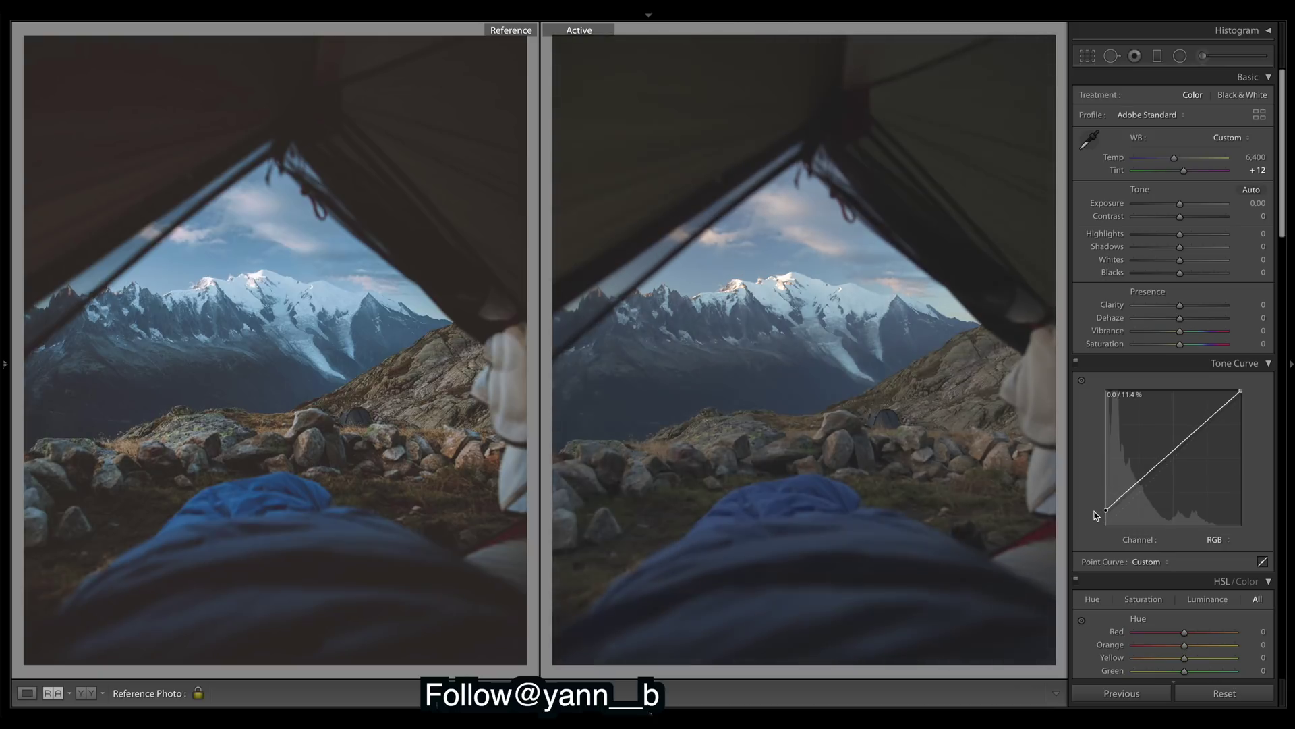
left_click_drag(1144, 477, 1140, 502)
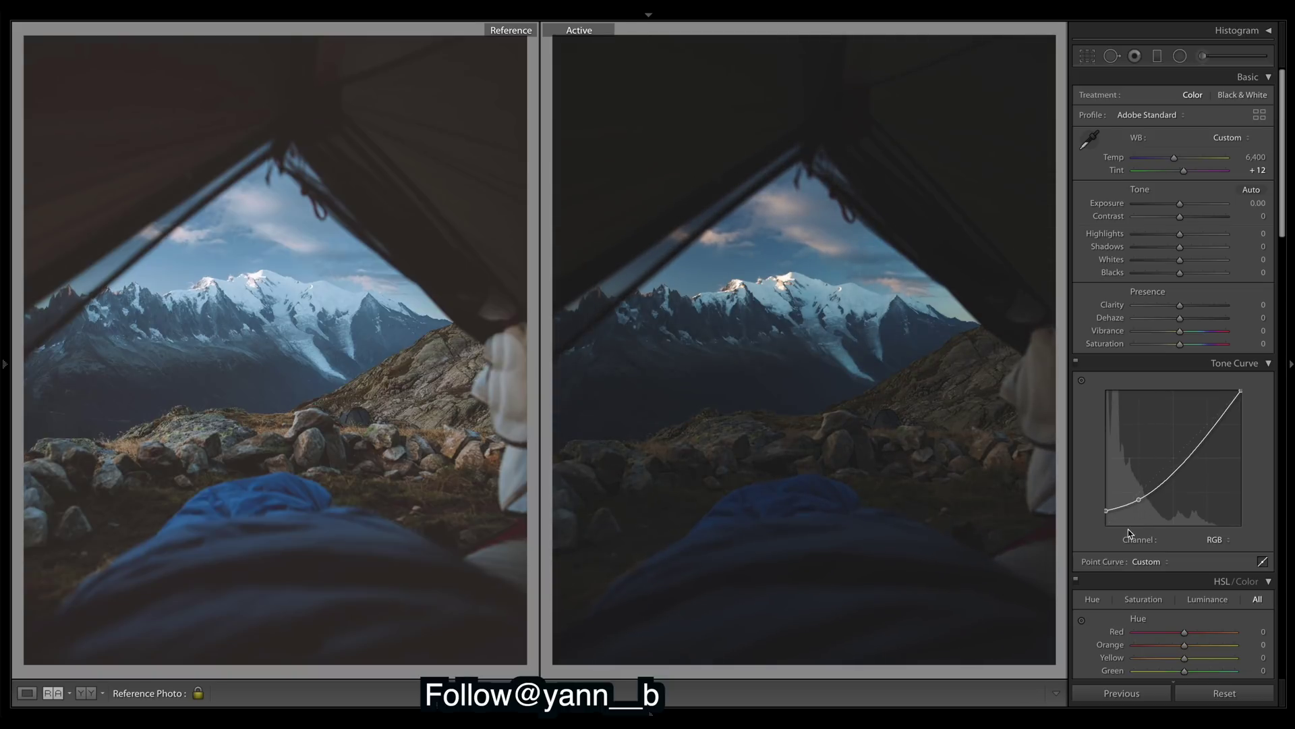
left_click_drag(1209, 429, 1212, 433)
left_click_drag(1180, 216, 1200, 220)
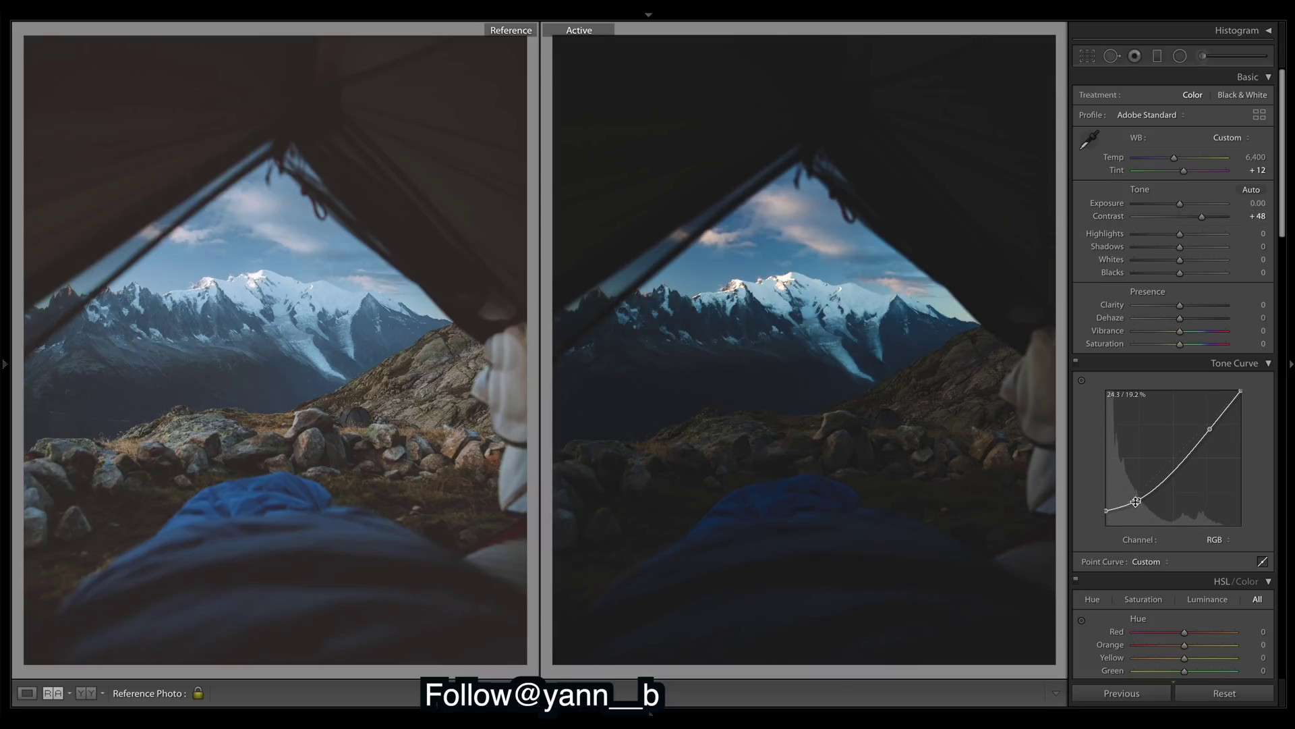
left_click_drag(1139, 499, 1136, 501)
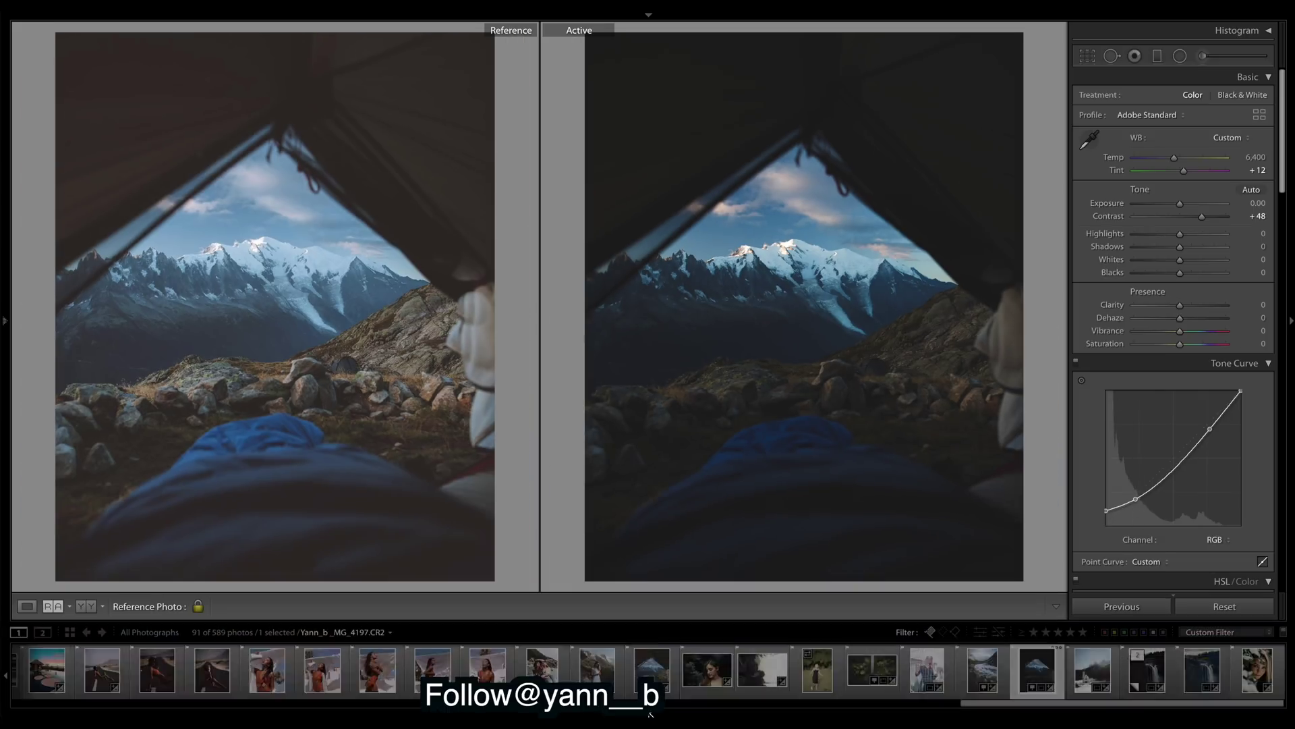
Show the filmstrip, select the edited river photo Yann_b _MG_2192.CR2 and compare its before and after versions
left_click(648, 721)
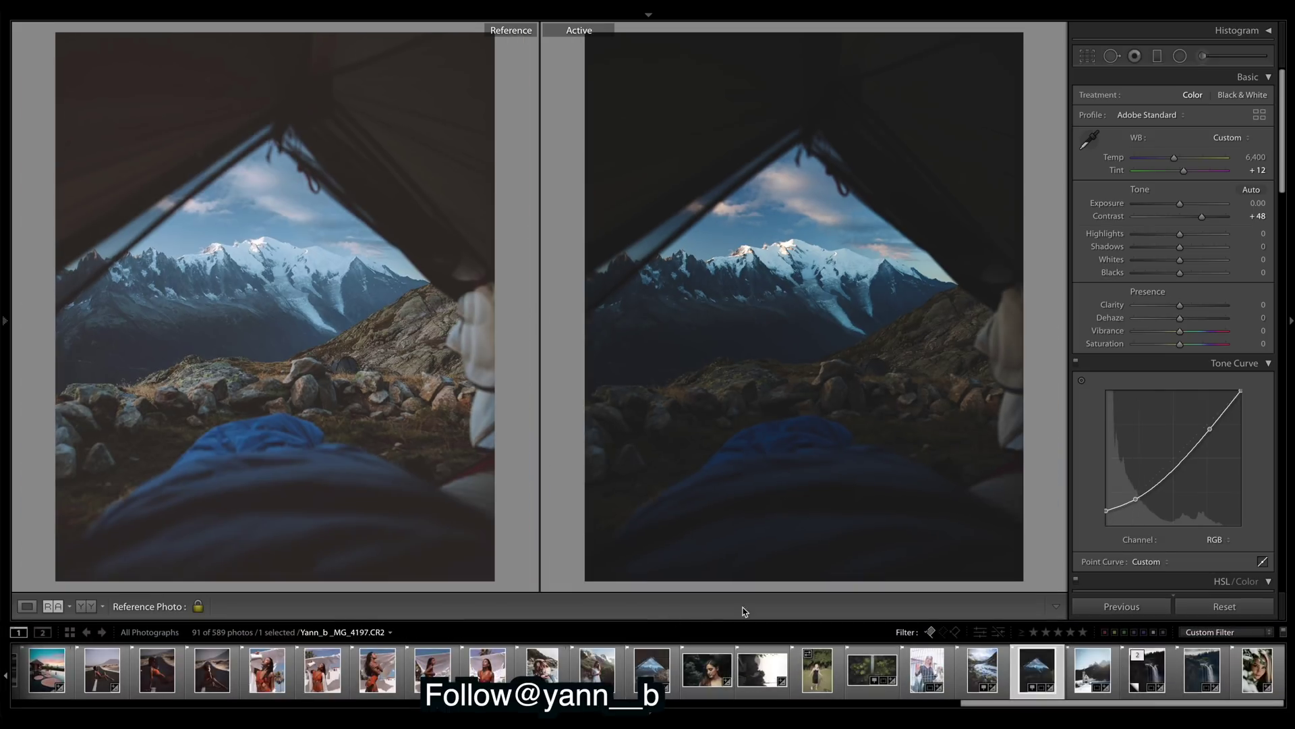
left_click(983, 677)
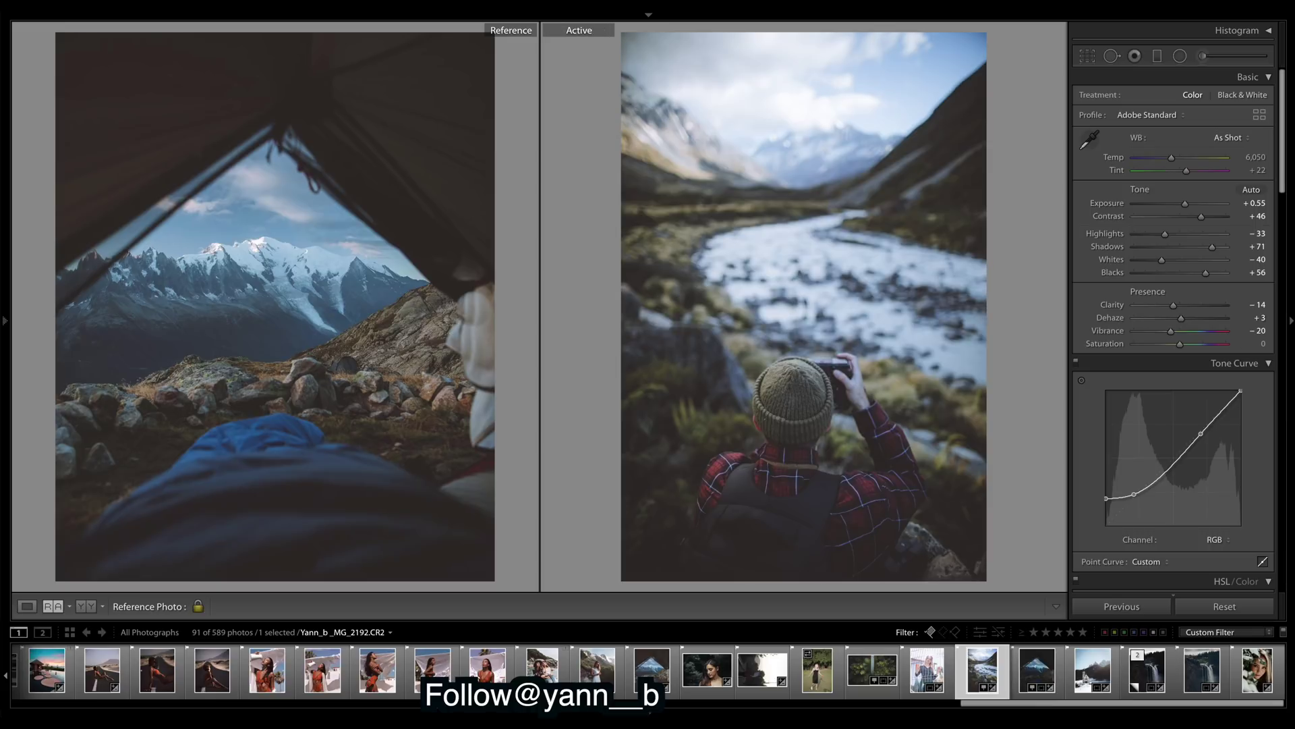
key("backslash")
key("backslash")
key("backslash")
key("backslash")
key("backslash")
key("backslash")
key("backslash")
key("backslash")
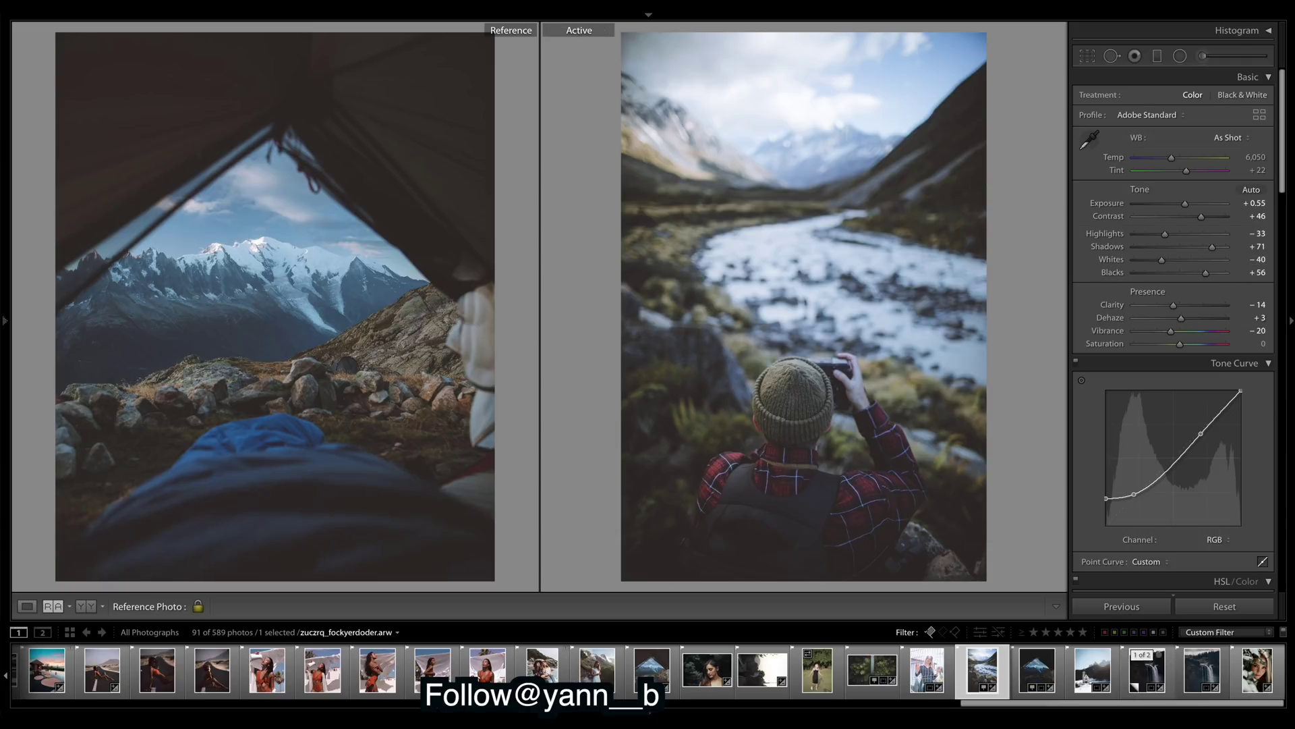
Return to the tent photo and set its Exposure to +1.35 and Contrast to +46
left_click(1047, 681)
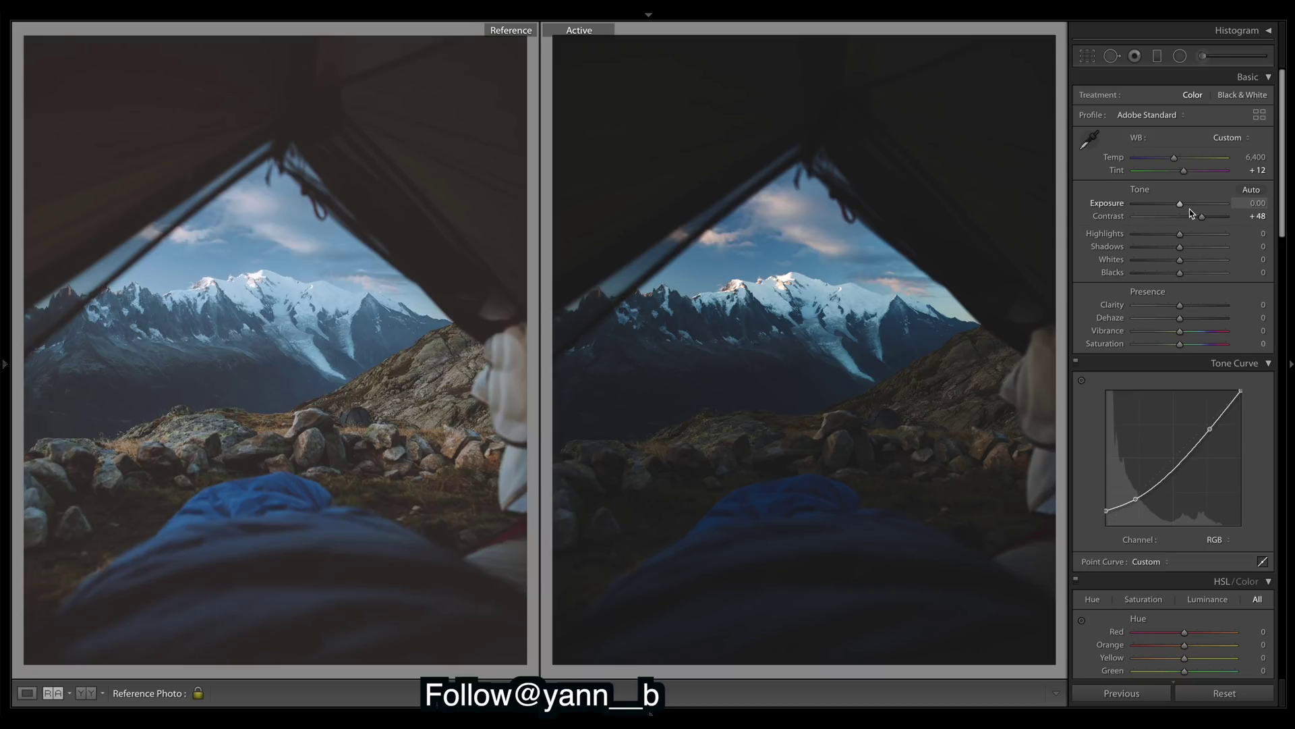
left_click_drag(1177, 204, 1192, 206)
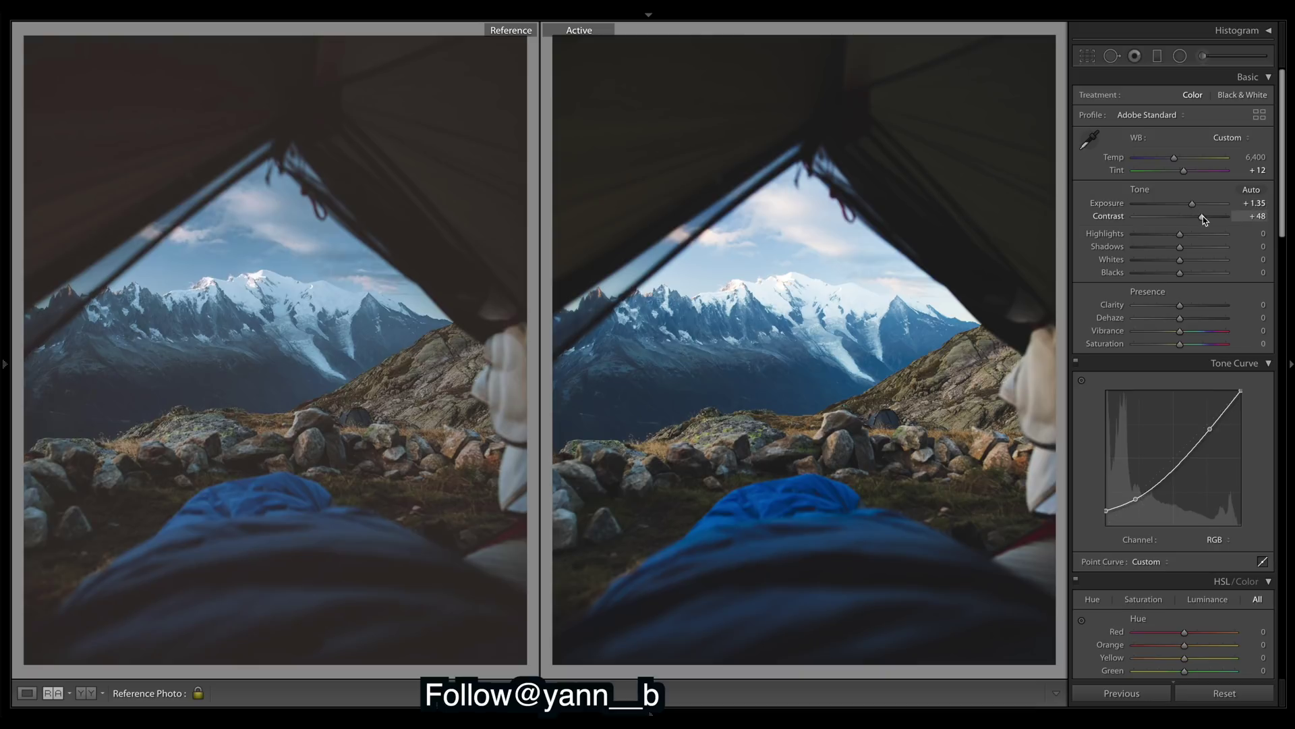
left_click_drag(1203, 216, 1201, 217)
Flatten the RGB tone curve and rebuild it with a raised black point, a low shadow point and a highlight point around 70% input
right_click(1174, 468)
left_click(1201, 481)
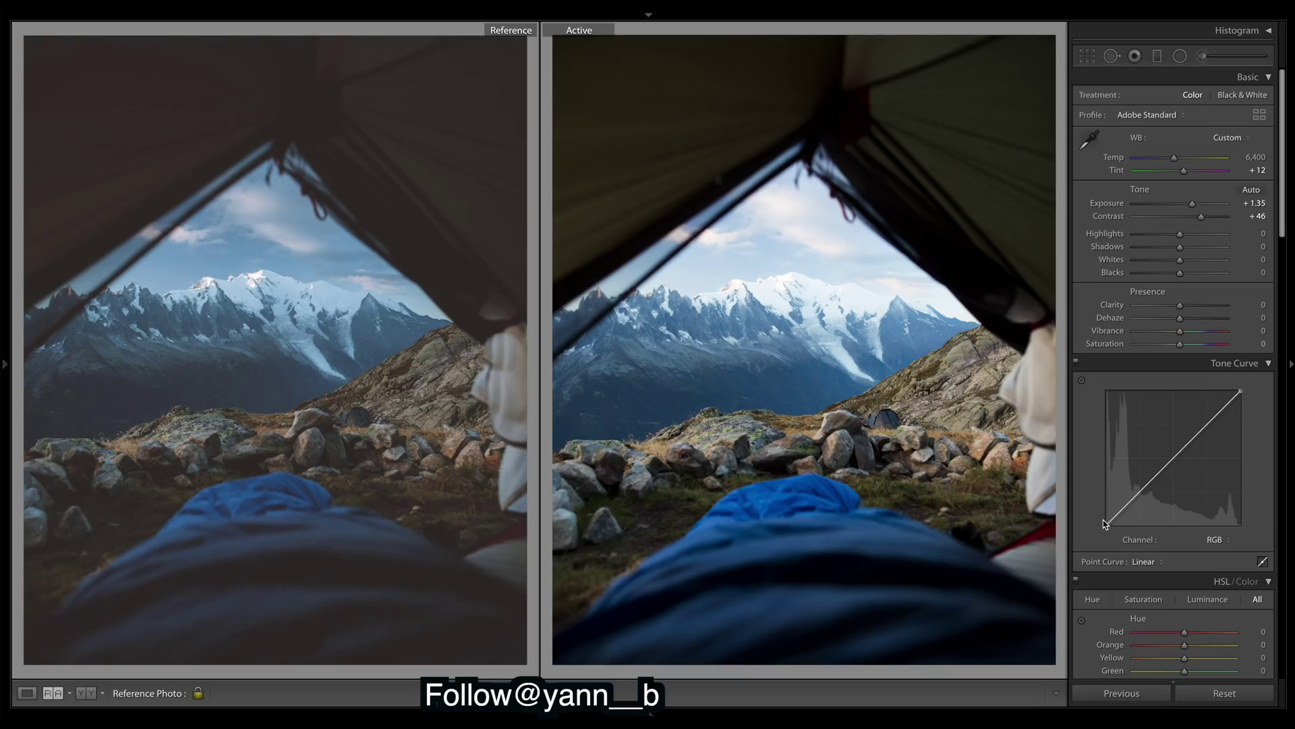
left_click_drag(1107, 523, 1136, 499)
left_click(1143, 470)
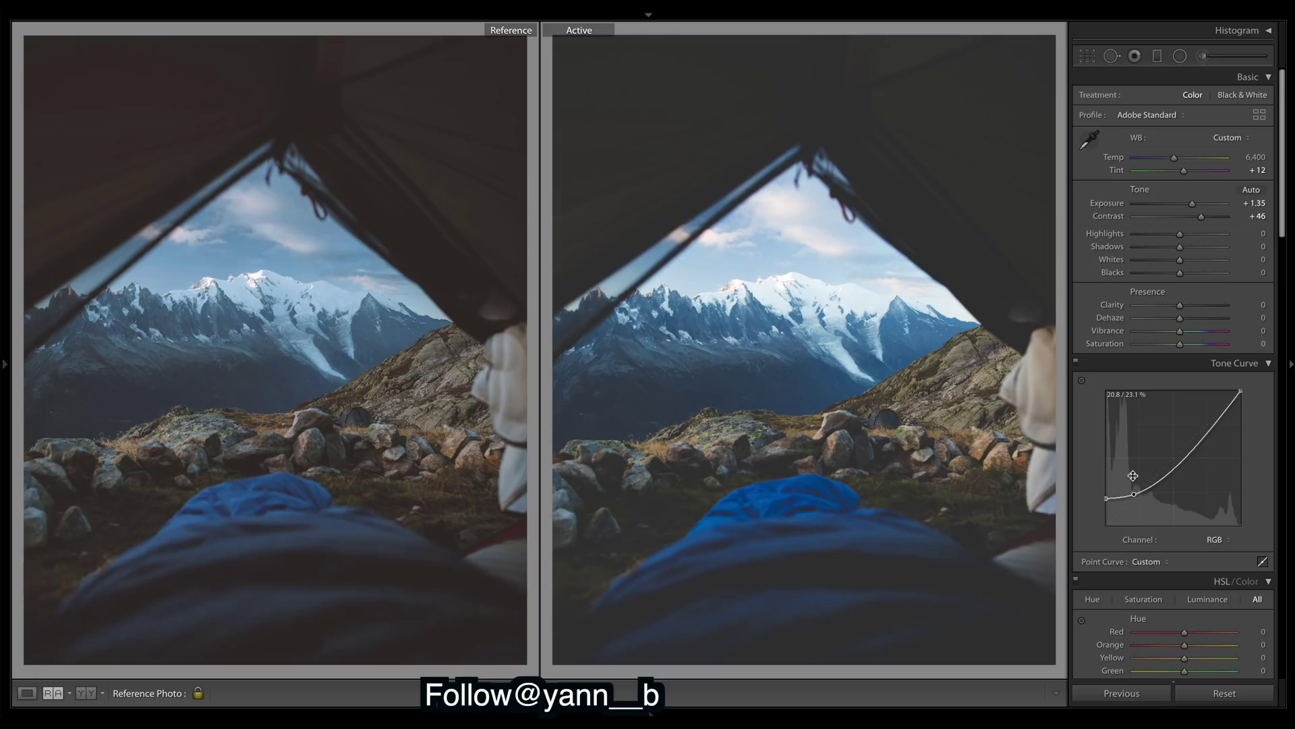
left_click_drag(1200, 433, 1204, 435)
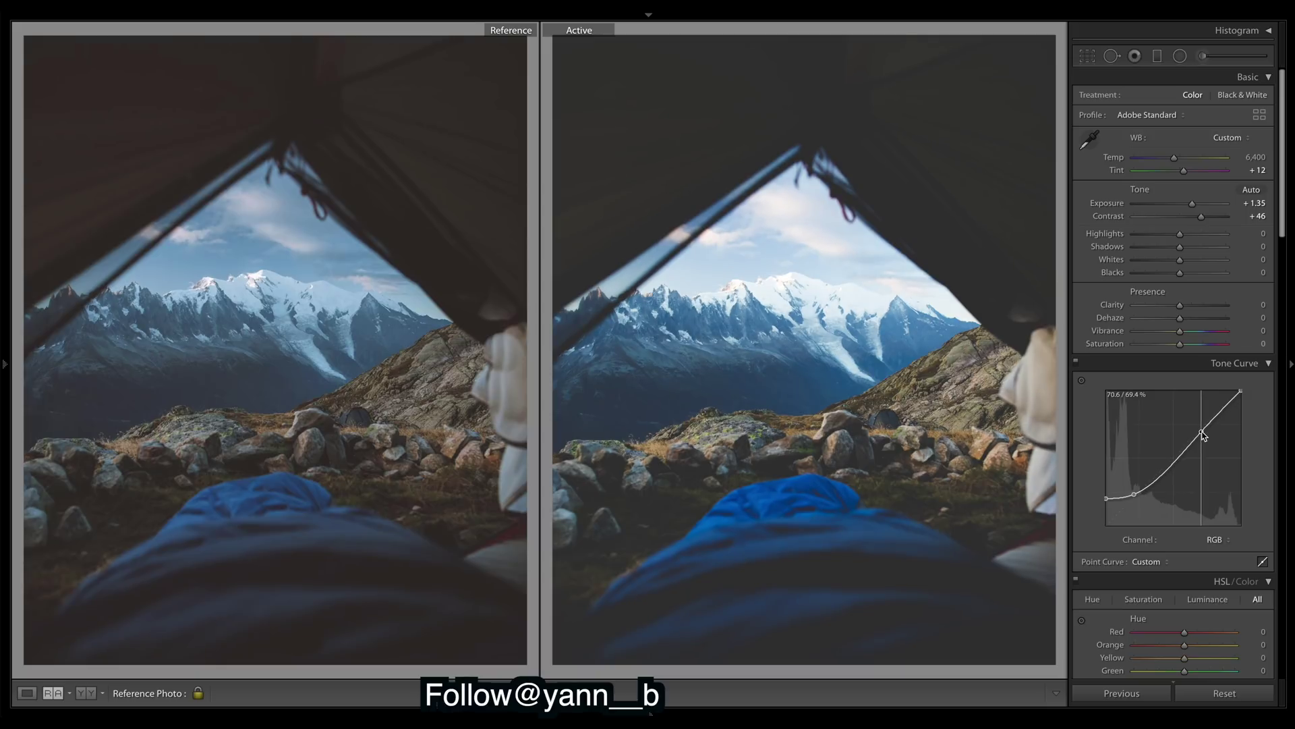
left_click_drag(1204, 435, 1203, 437)
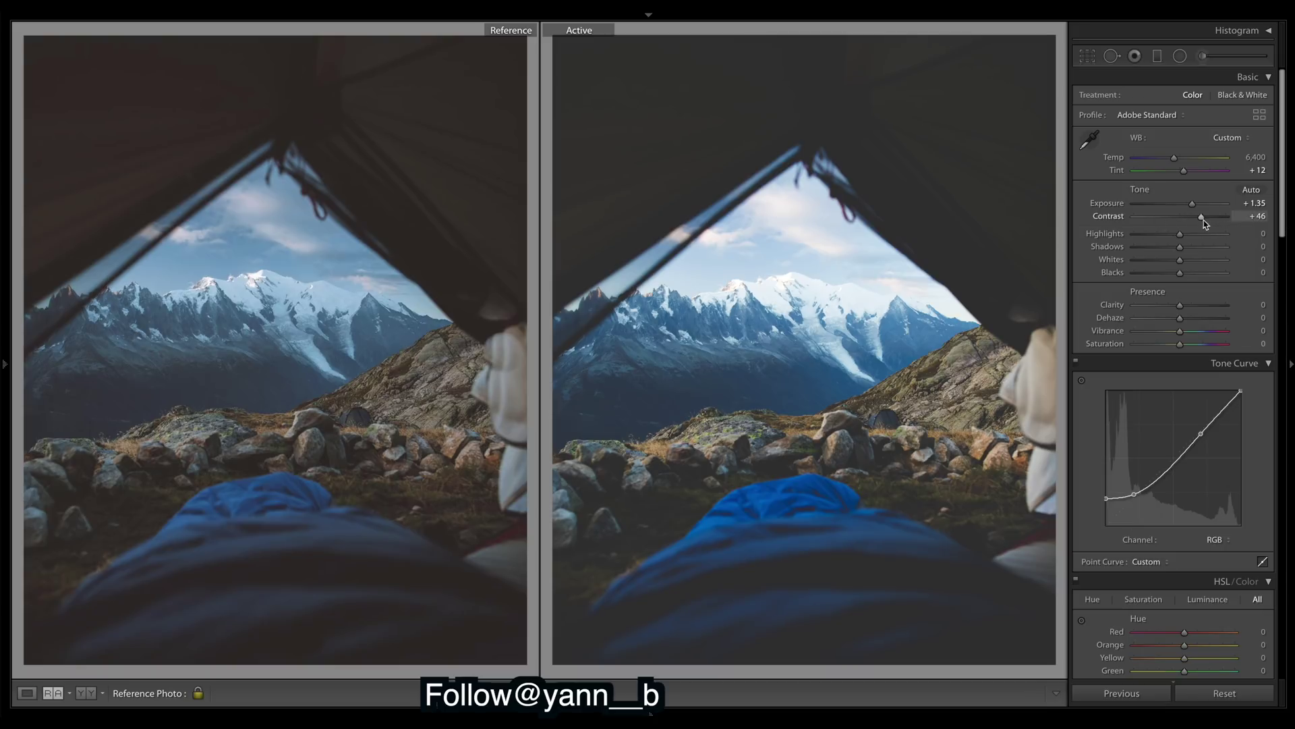
Try lowering Contrast to +3, undo it, and test Highlights −53, Shadows +48, Whites −45 and Blacks +39
left_click_drag(1201, 218, 1183, 224)
key("ctrl+z")
left_click(1156, 235)
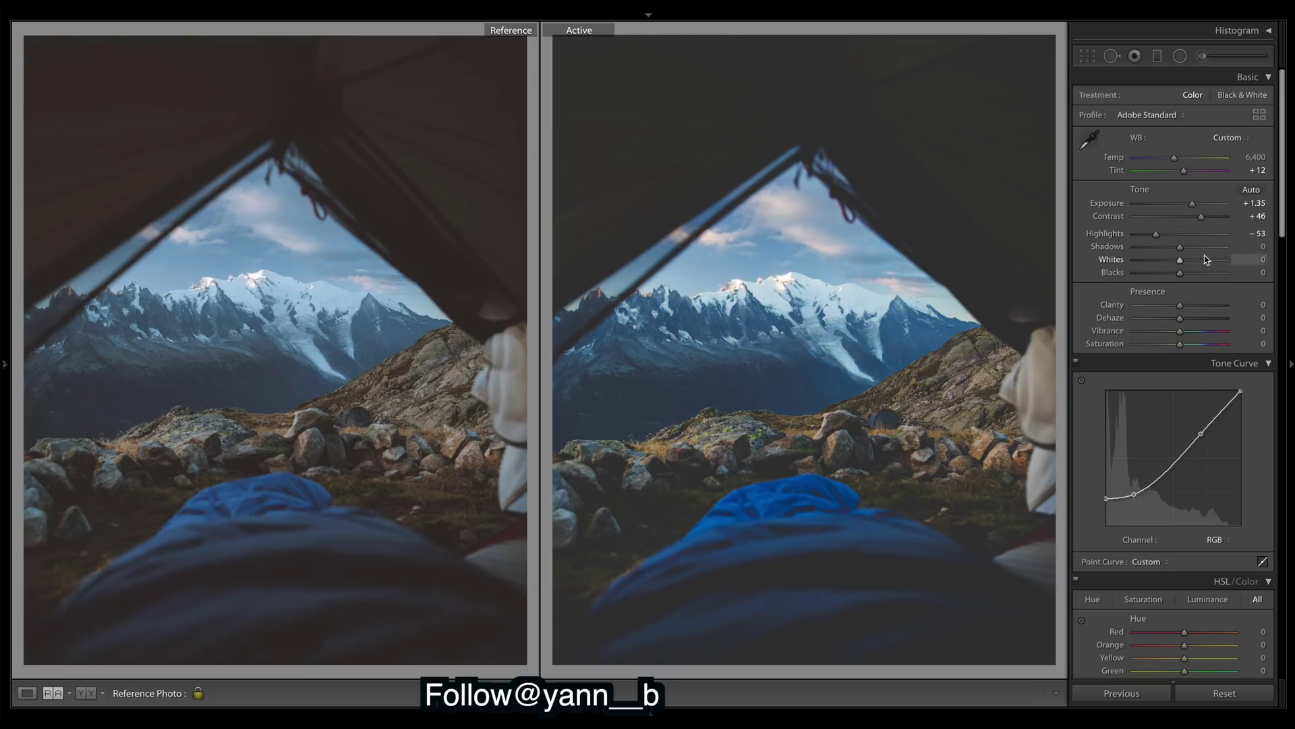
left_click(1202, 247)
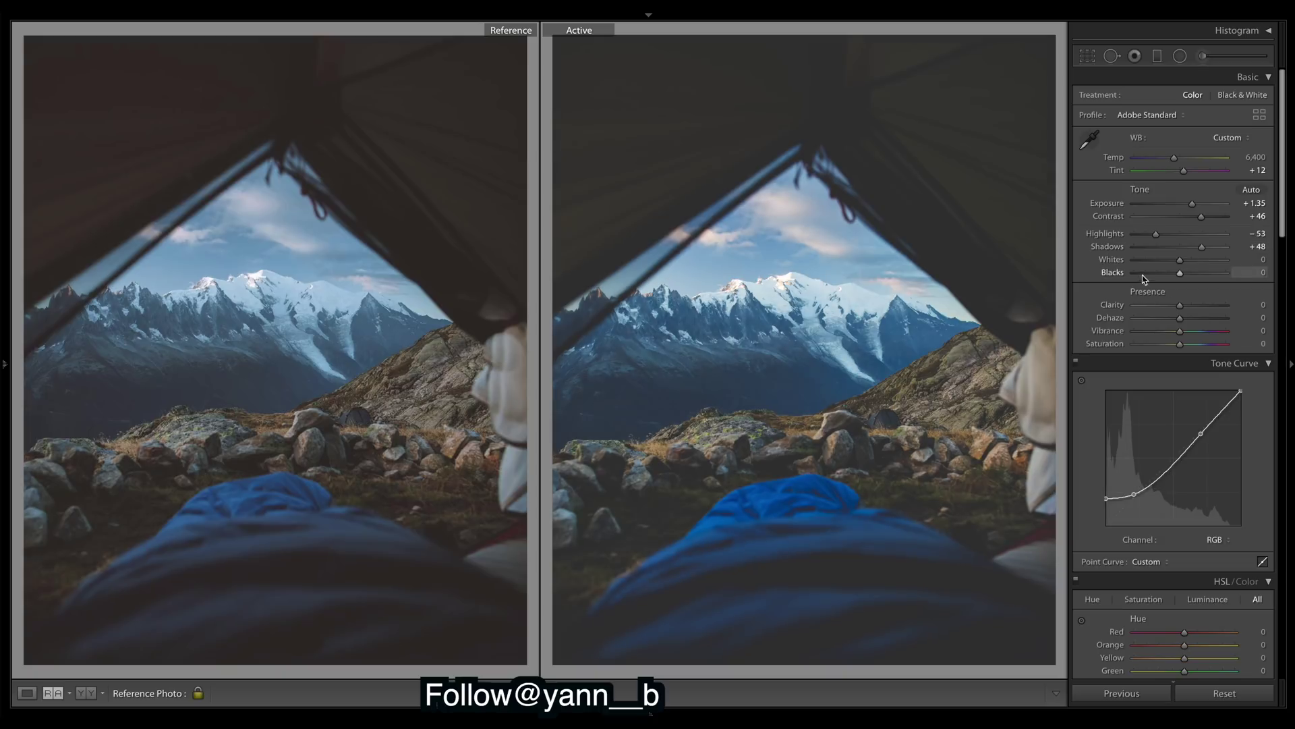
left_click(1159, 260)
left_click(1198, 273)
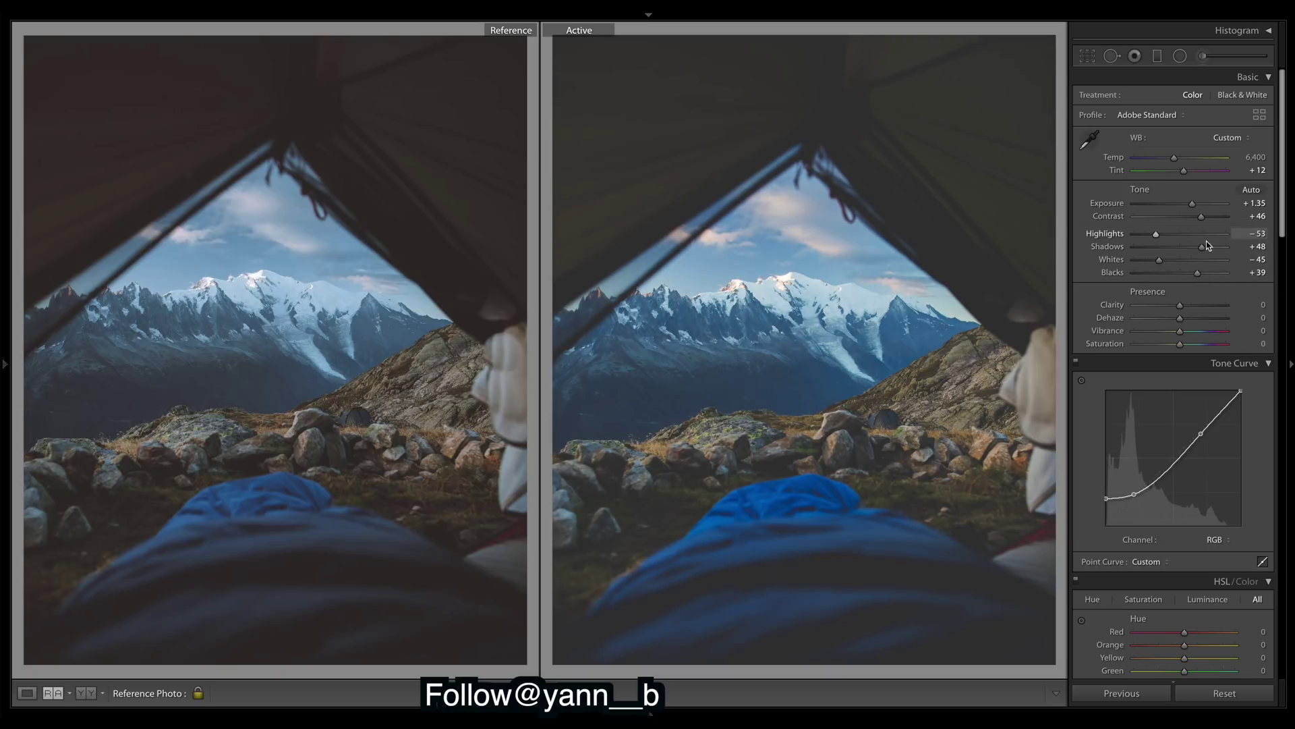
Undo the trial Basic adjustments, step back and forth through the tone curve edits, and set Contrast to +46
key("ctrl+z")
key("ctrl+z")
key("ctrl+z")
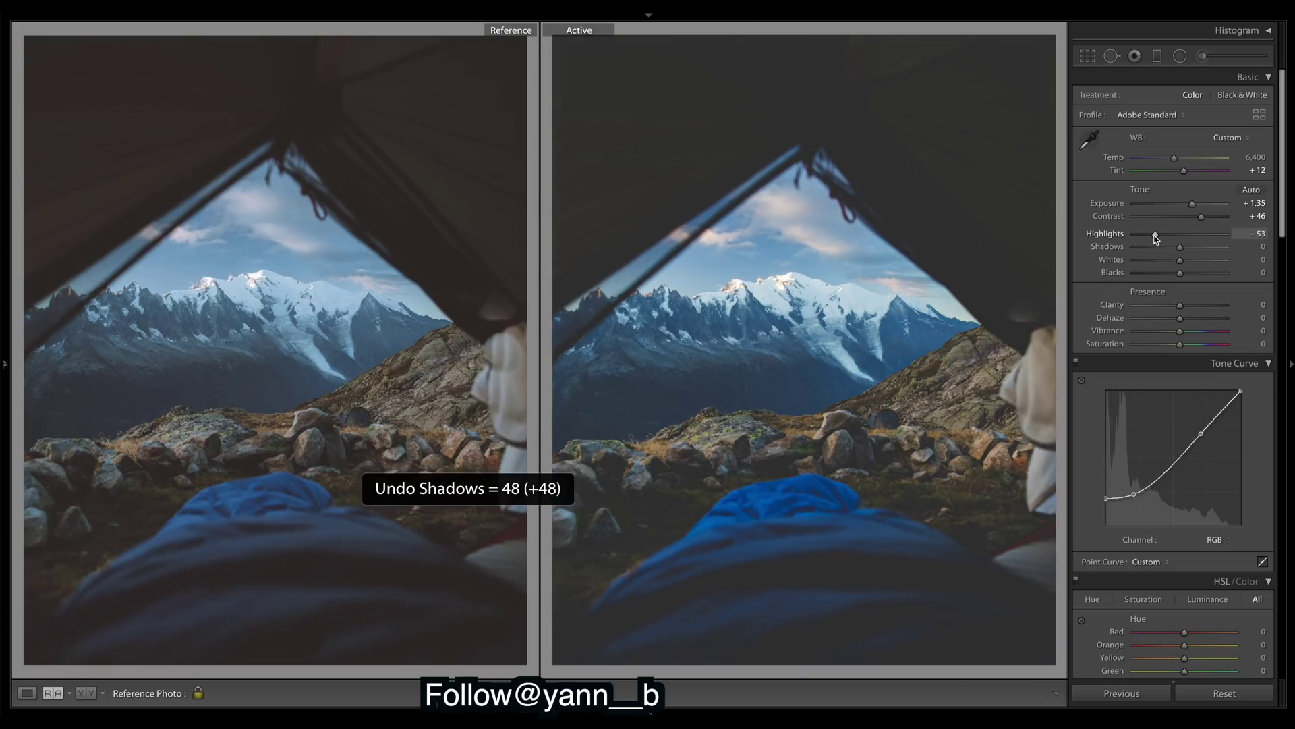
key("ctrl+z")
key("ctrl+z")
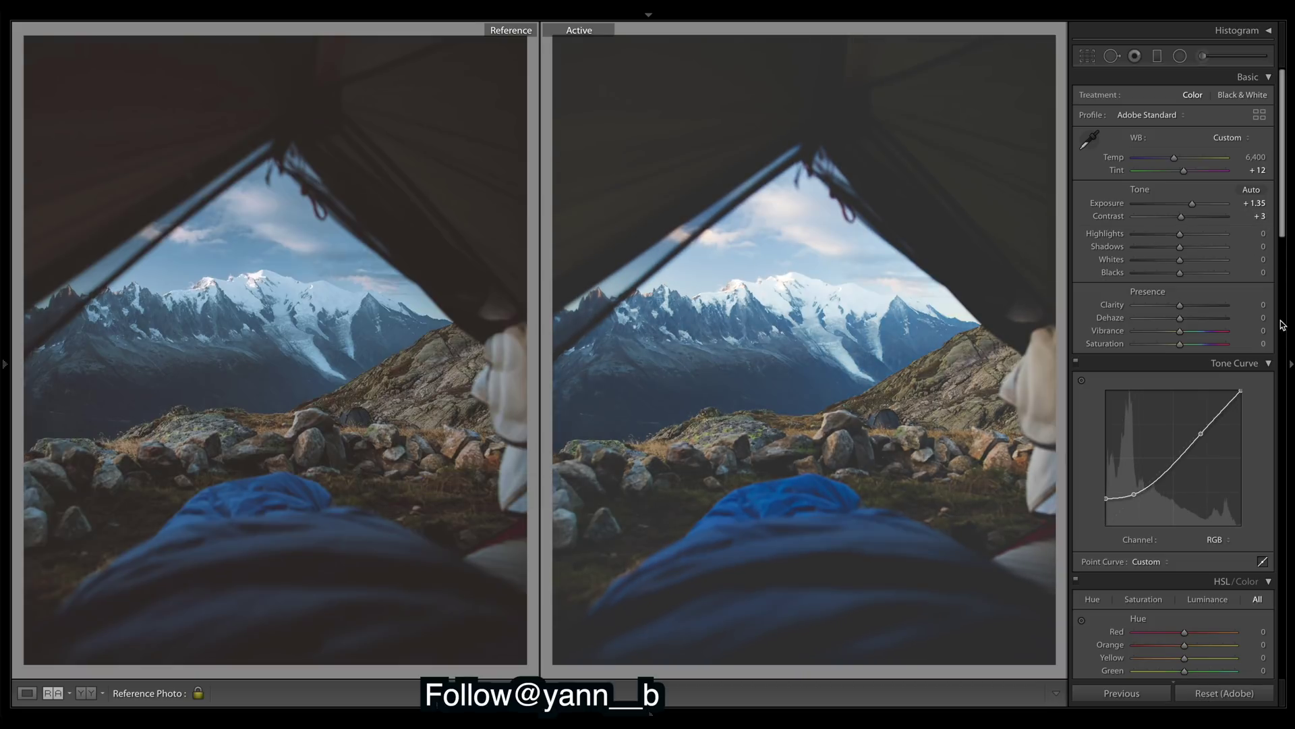
key("ctrl+z")
key("ctrl+z")
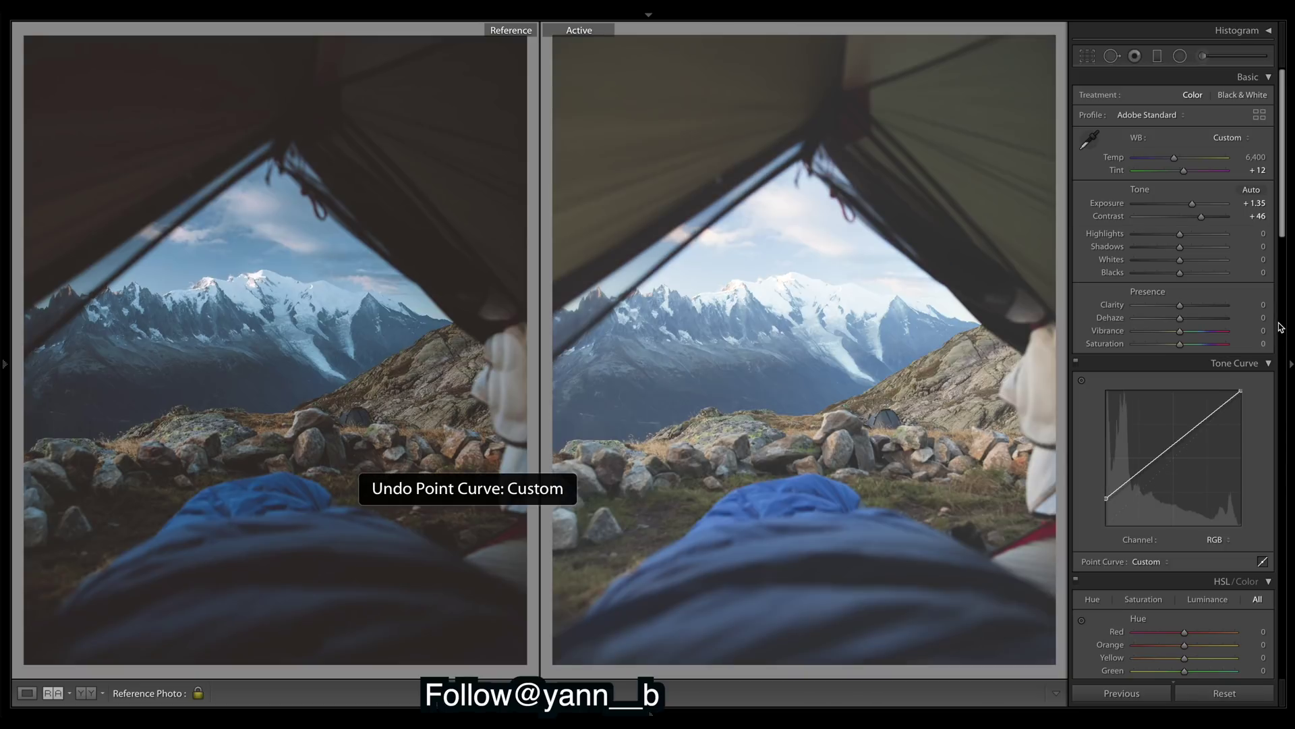
key("ctrl+shift+z")
key("ctrl+shift+z")
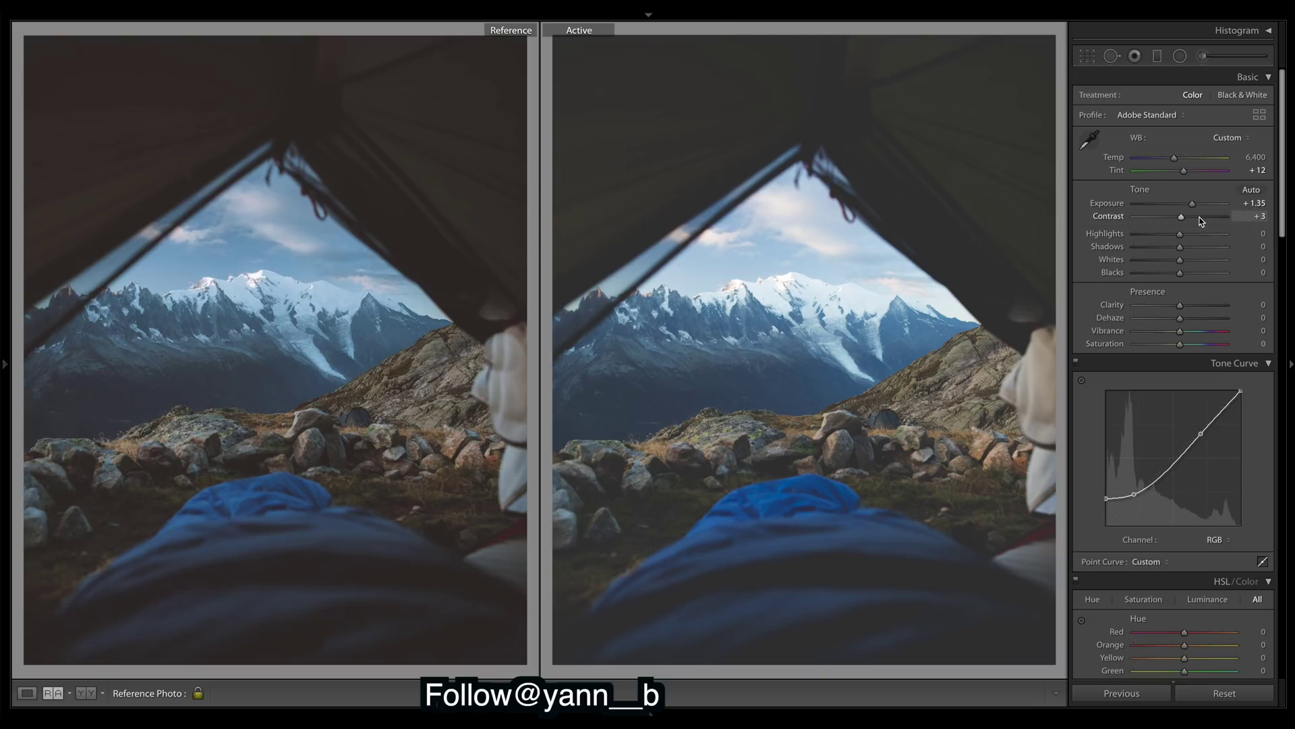
left_click_drag(1198, 217, 1201, 217)
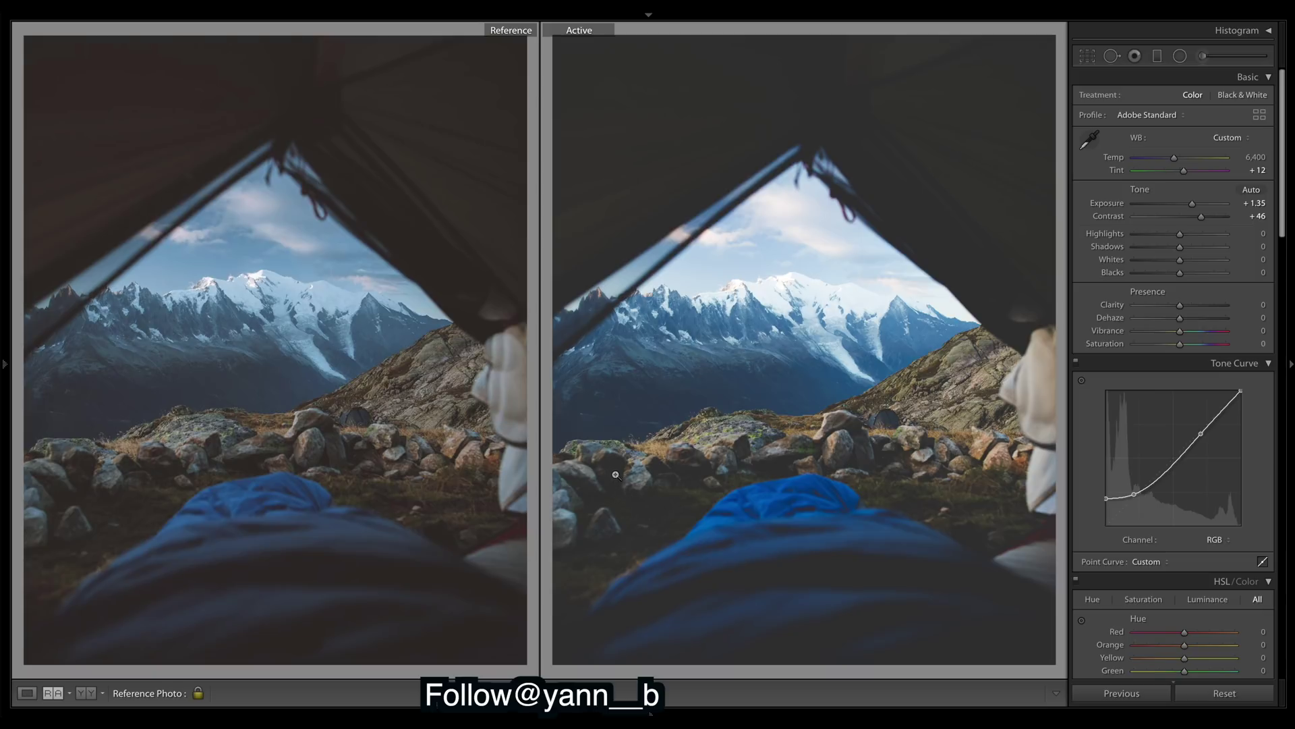
Inspect the rocks up close in the active photo, and set Shadows to +49 and Blacks to +39
left_click(700, 472)
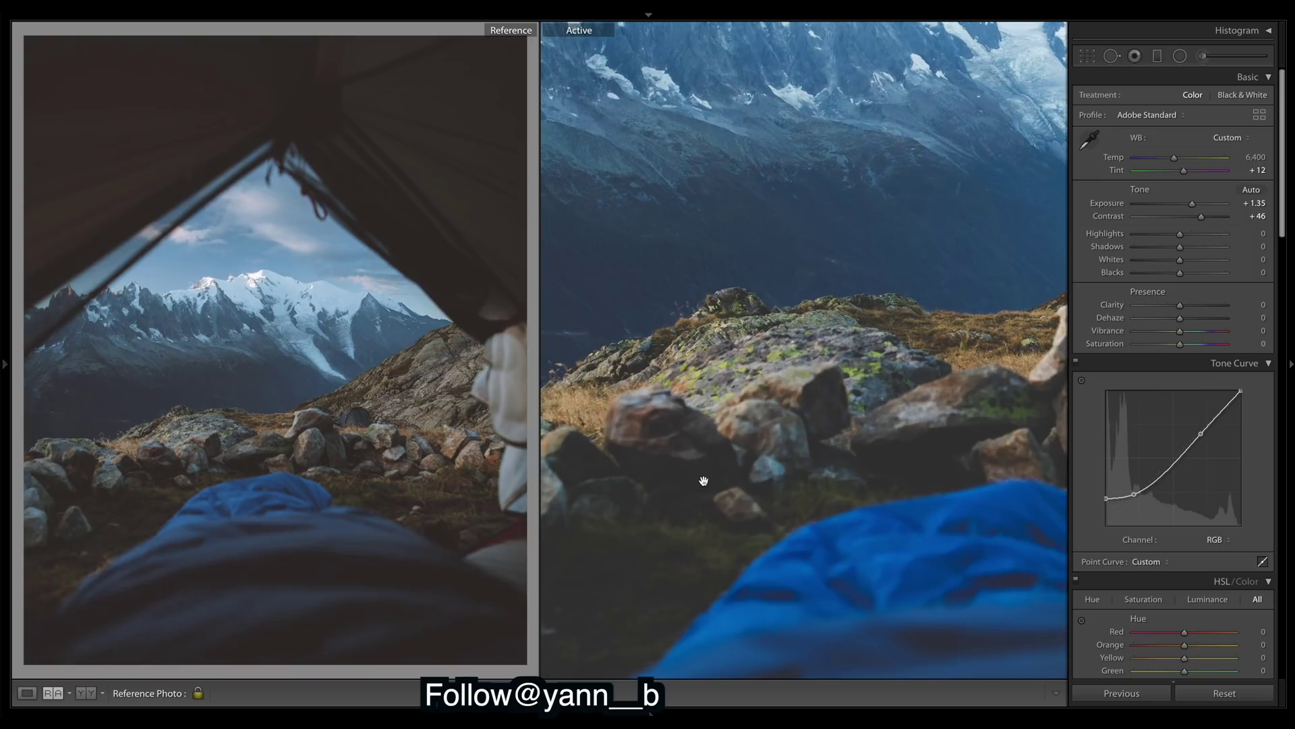
left_click(782, 452)
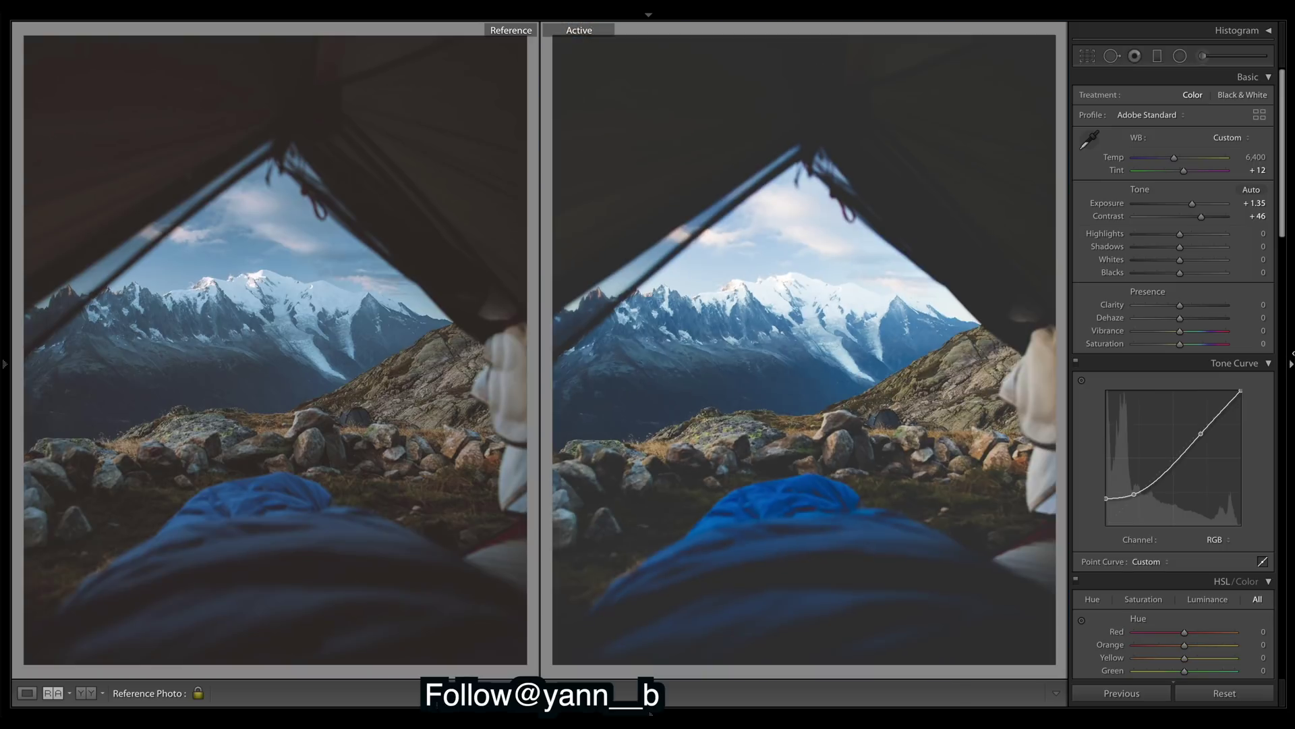
left_click(1204, 247)
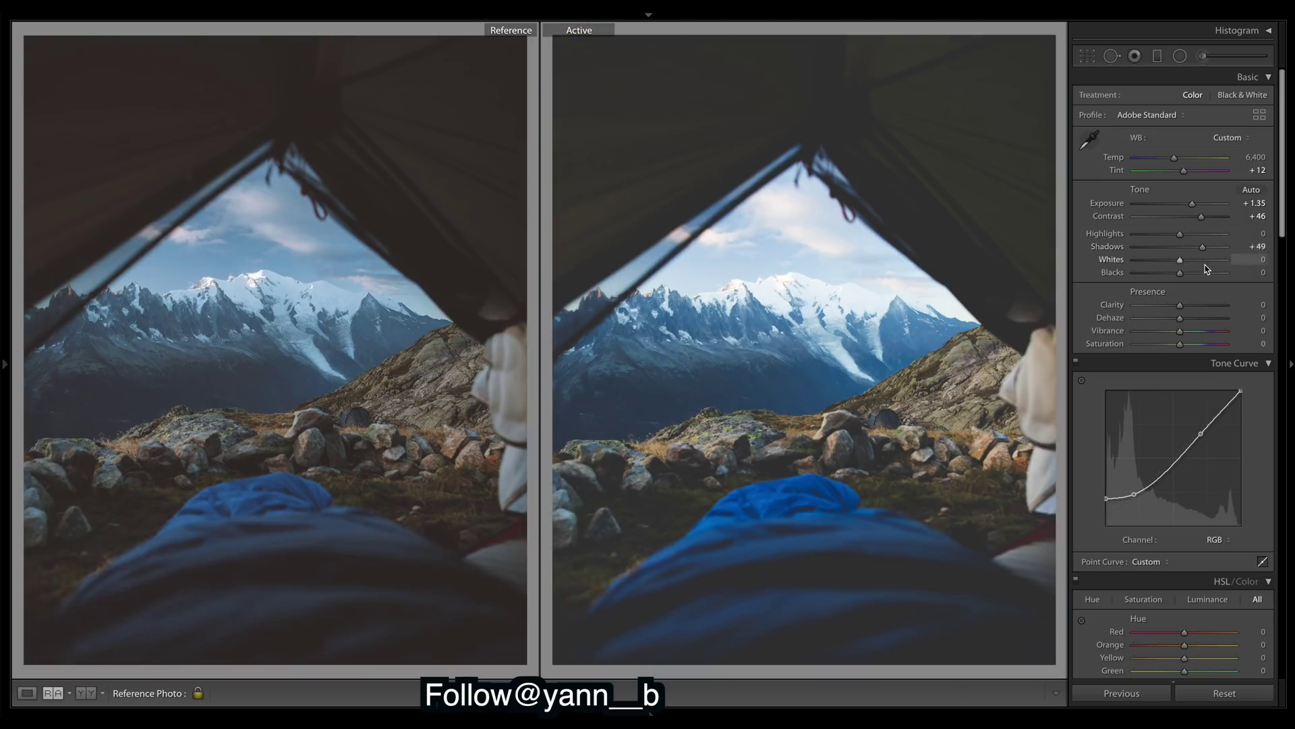
left_click(1197, 274)
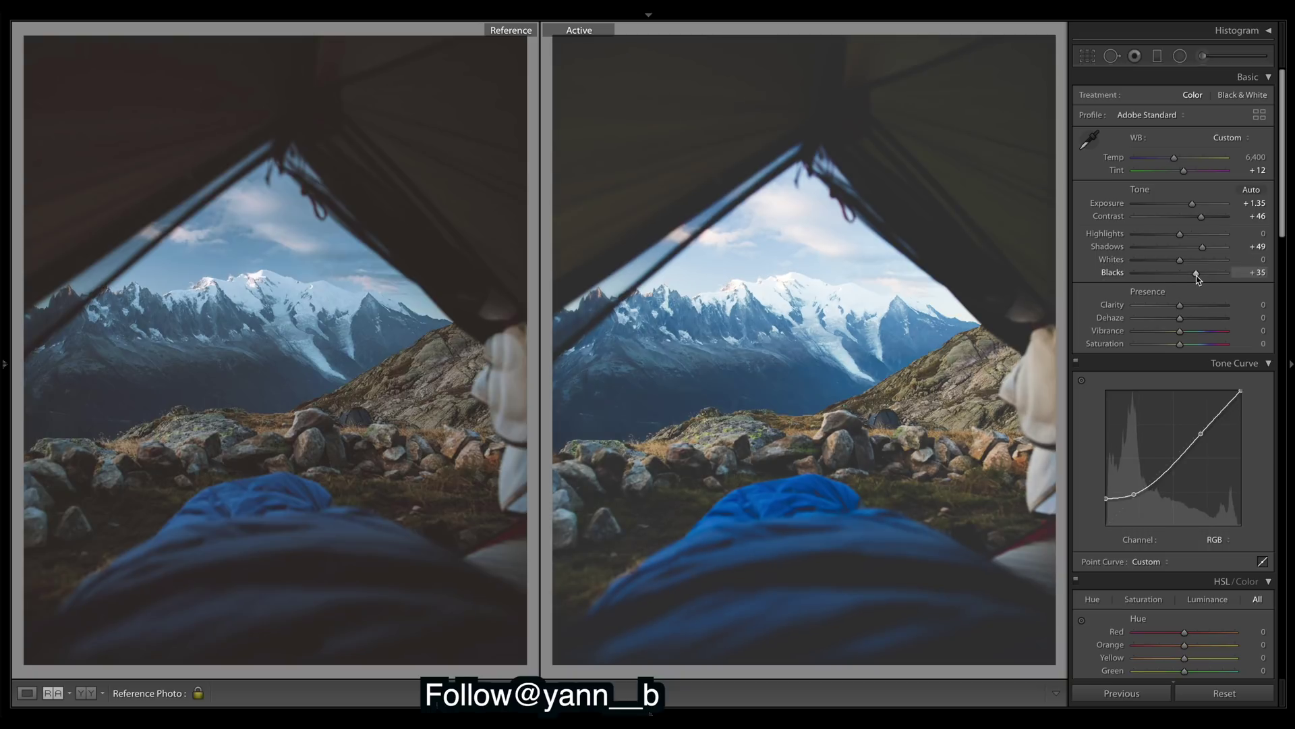
left_click_drag(1197, 275, 1193, 275)
Balance the tones against the reference with Highlights −49, Whites −83, Blacks +40 and Shadows +57
left_click_drag(1160, 242, 1140, 236)
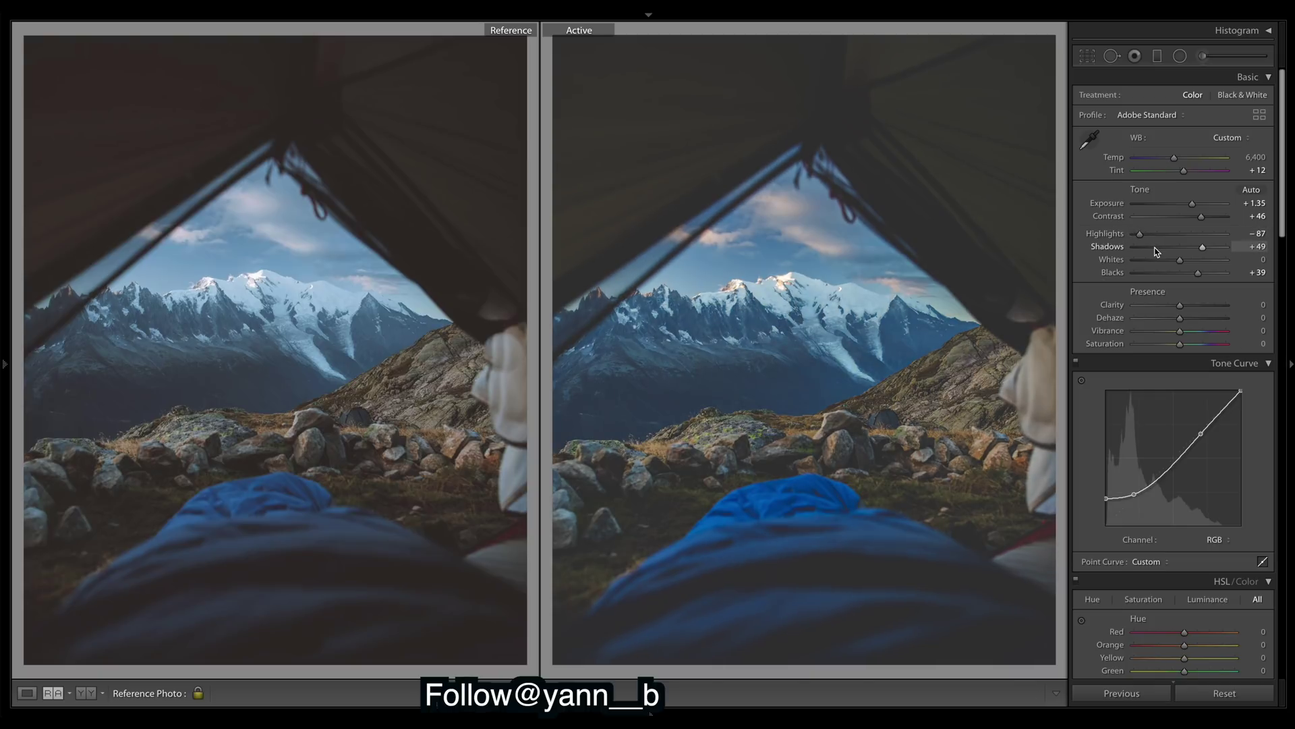
key("ctrl+z")
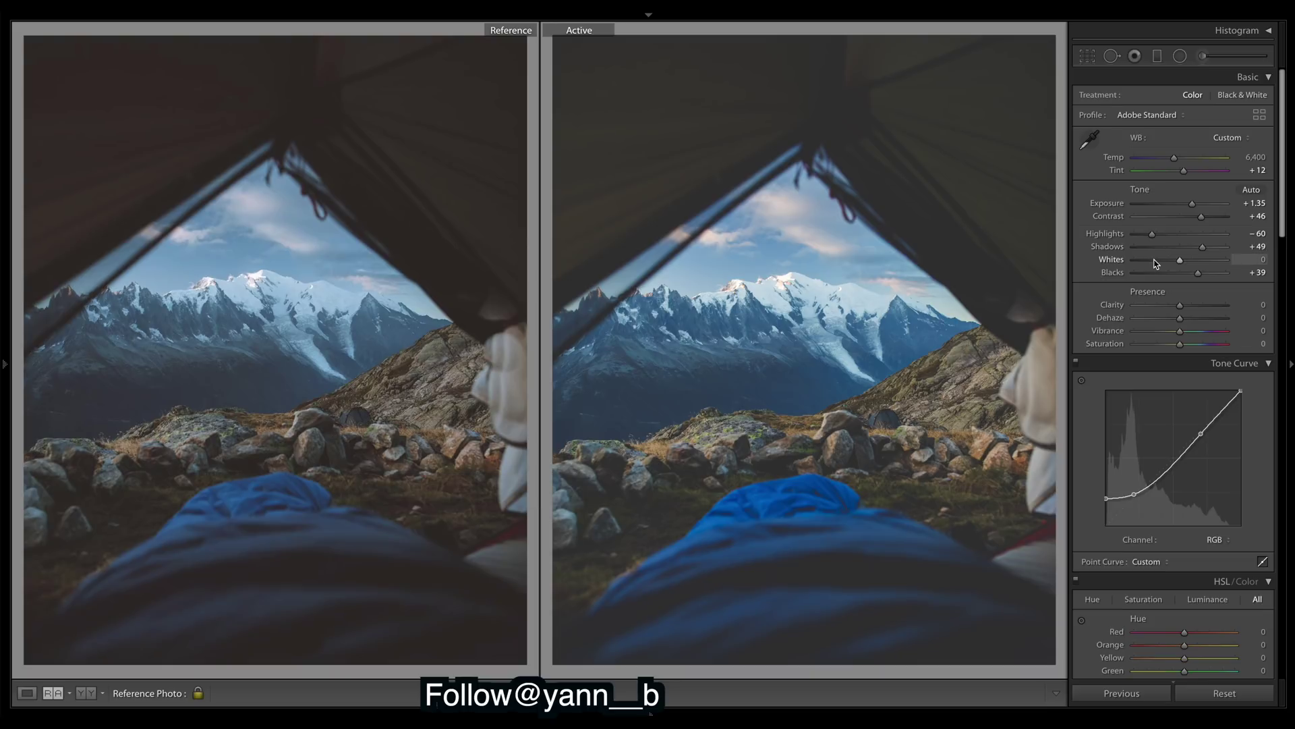
left_click(1145, 261)
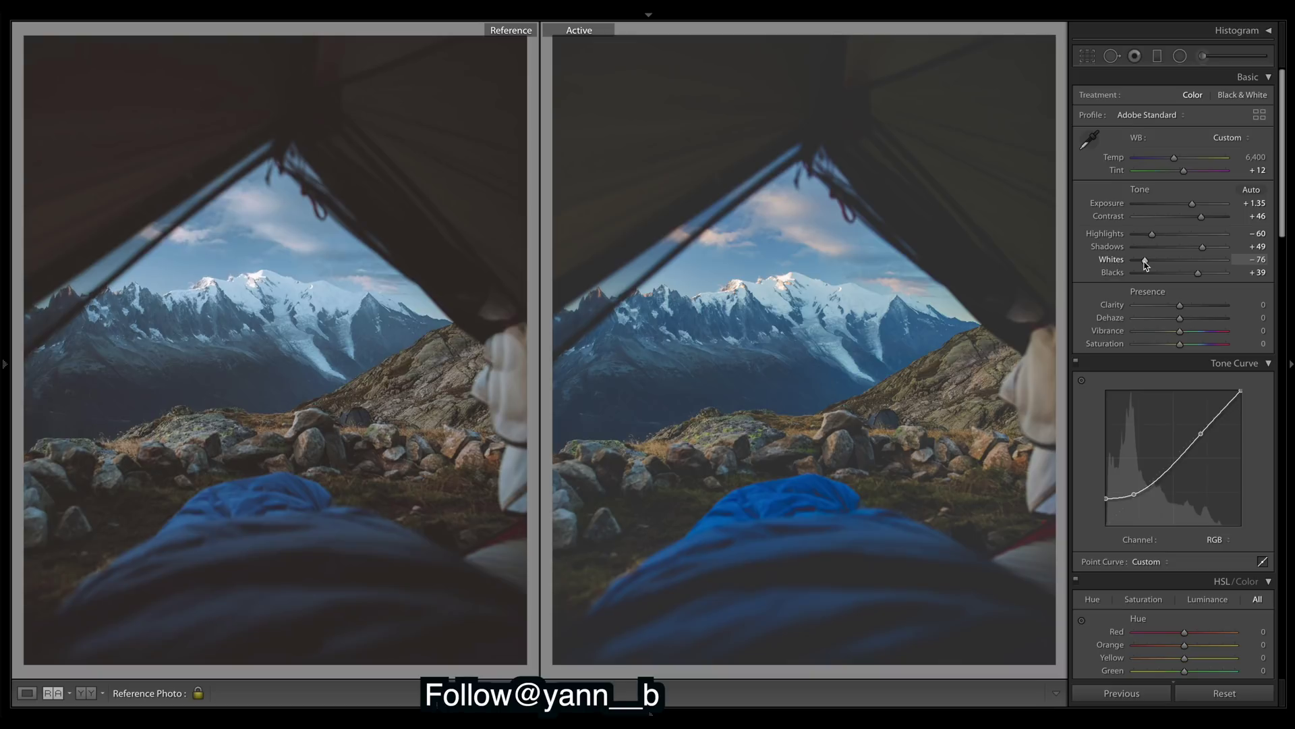
key("ctrl+z")
left_click(1149, 260)
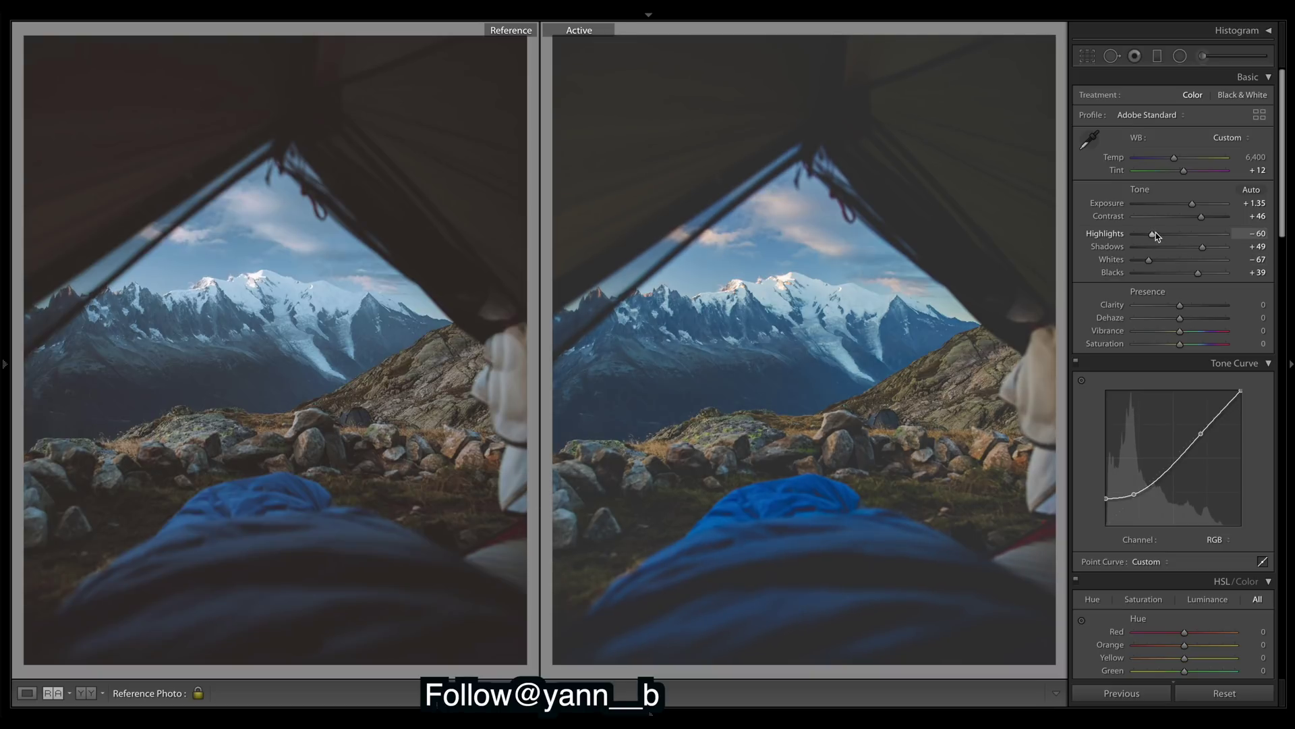
mouse_move(1155, 233)
left_mouse_down()
mouse_move(1187, 233)
mouse_move(1149, 236)
left_mouse_up()
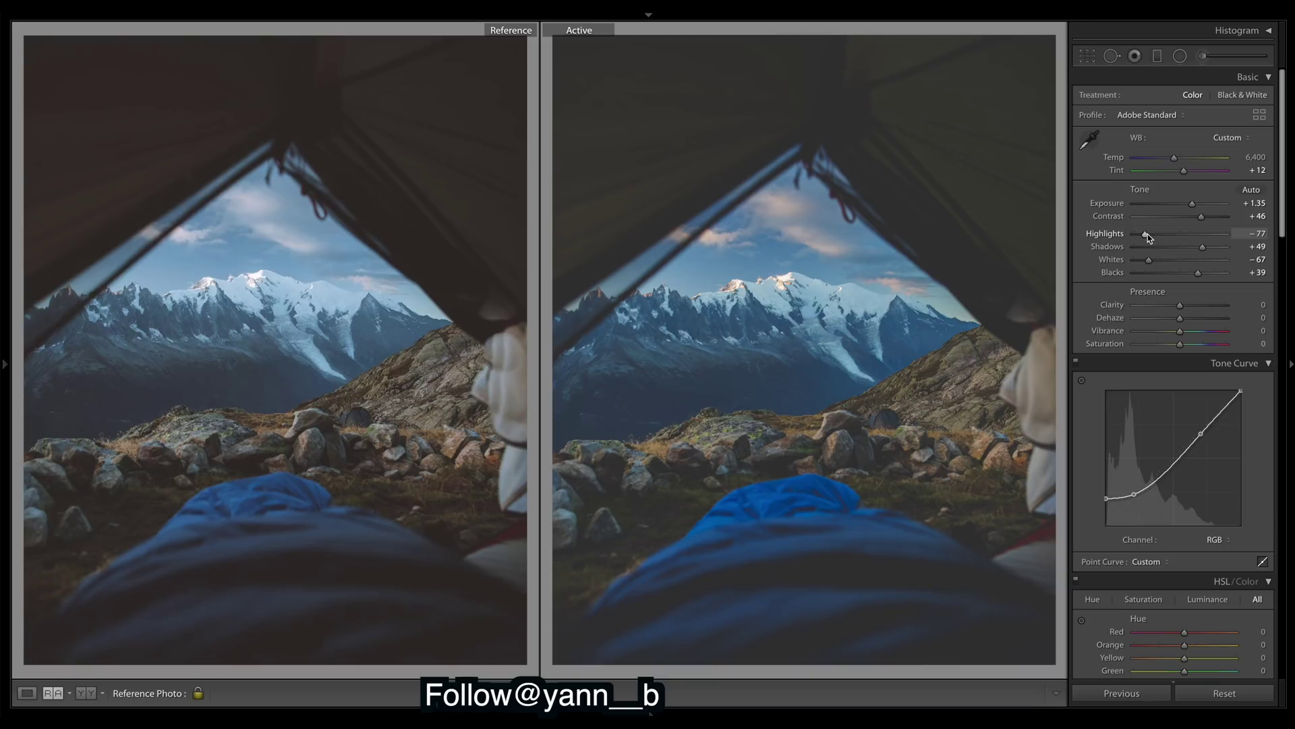
mouse_move(1148, 238)
left_mouse_down()
mouse_move(1162, 239)
mouse_move(1146, 263)
left_mouse_up()
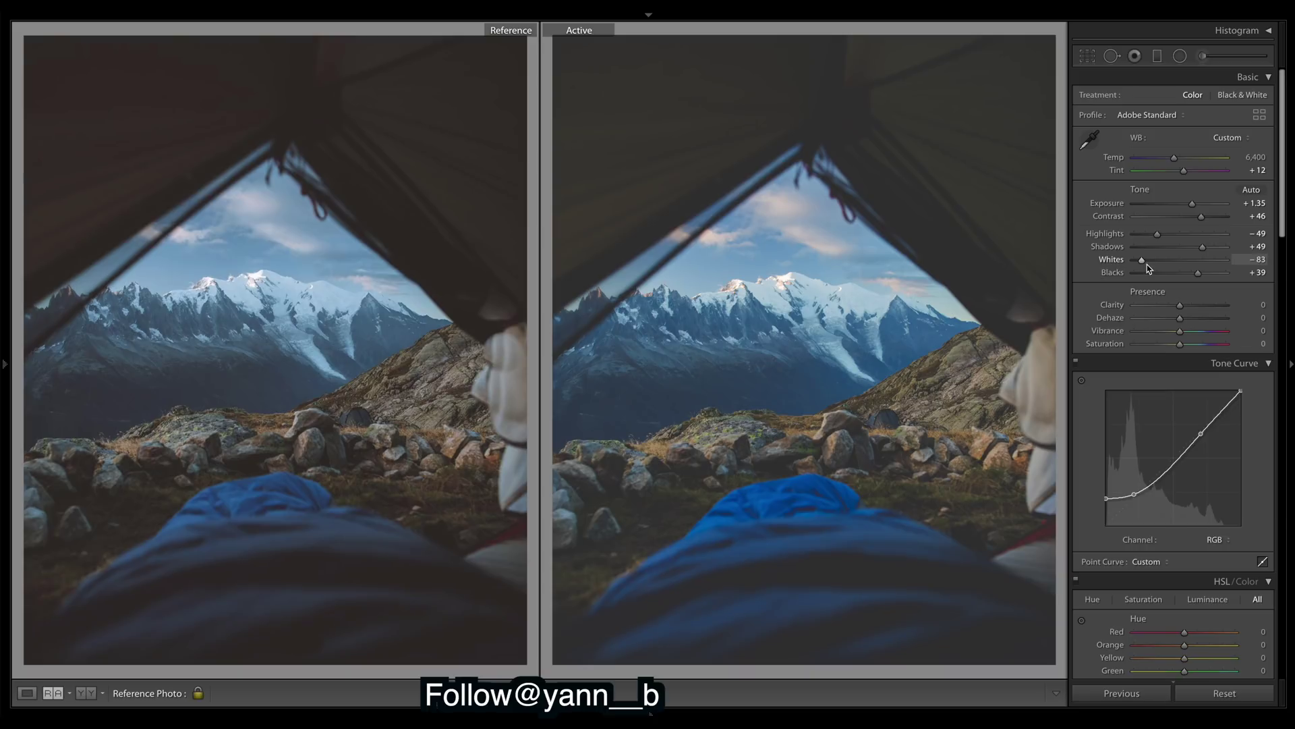
left_click_drag(1199, 272, 1201, 274)
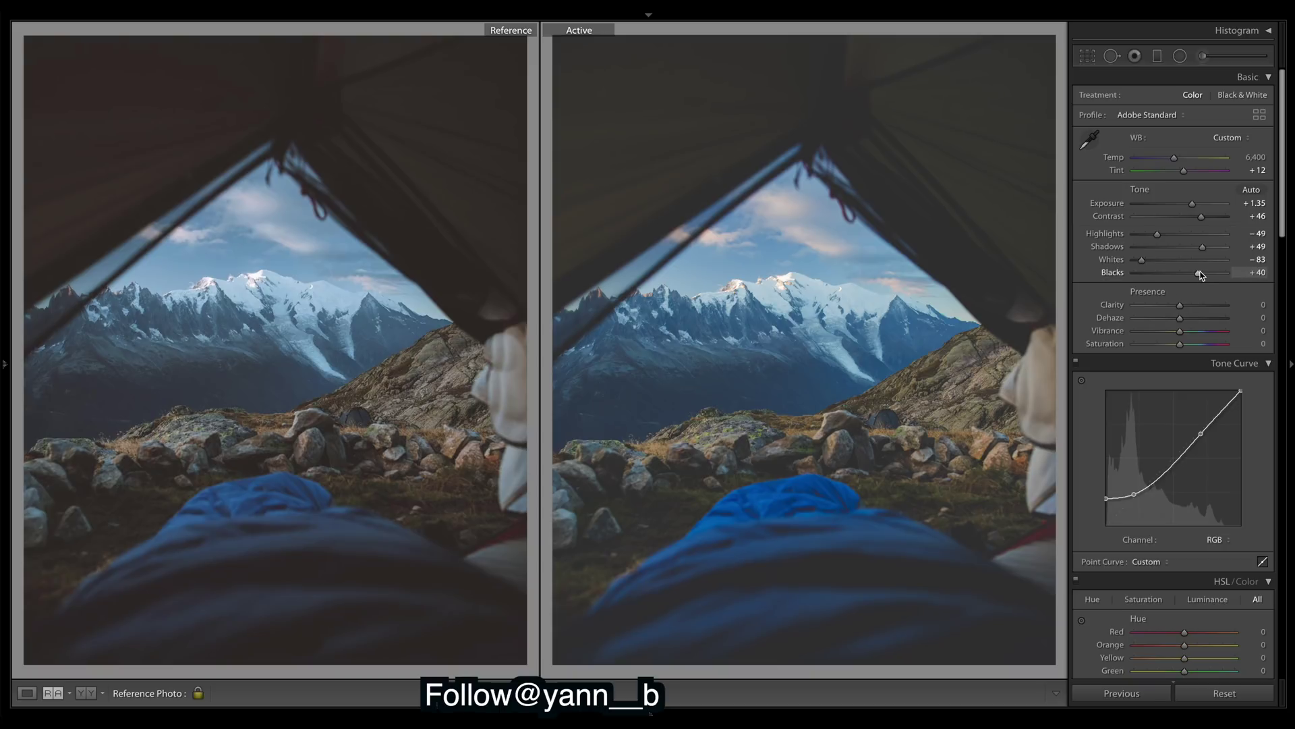
left_click_drag(1203, 248, 1208, 251)
On the red channel curve, lower a shadow point to 16.1% input and 13.7% output and anchor the midtones at the centre
left_click(1222, 540)
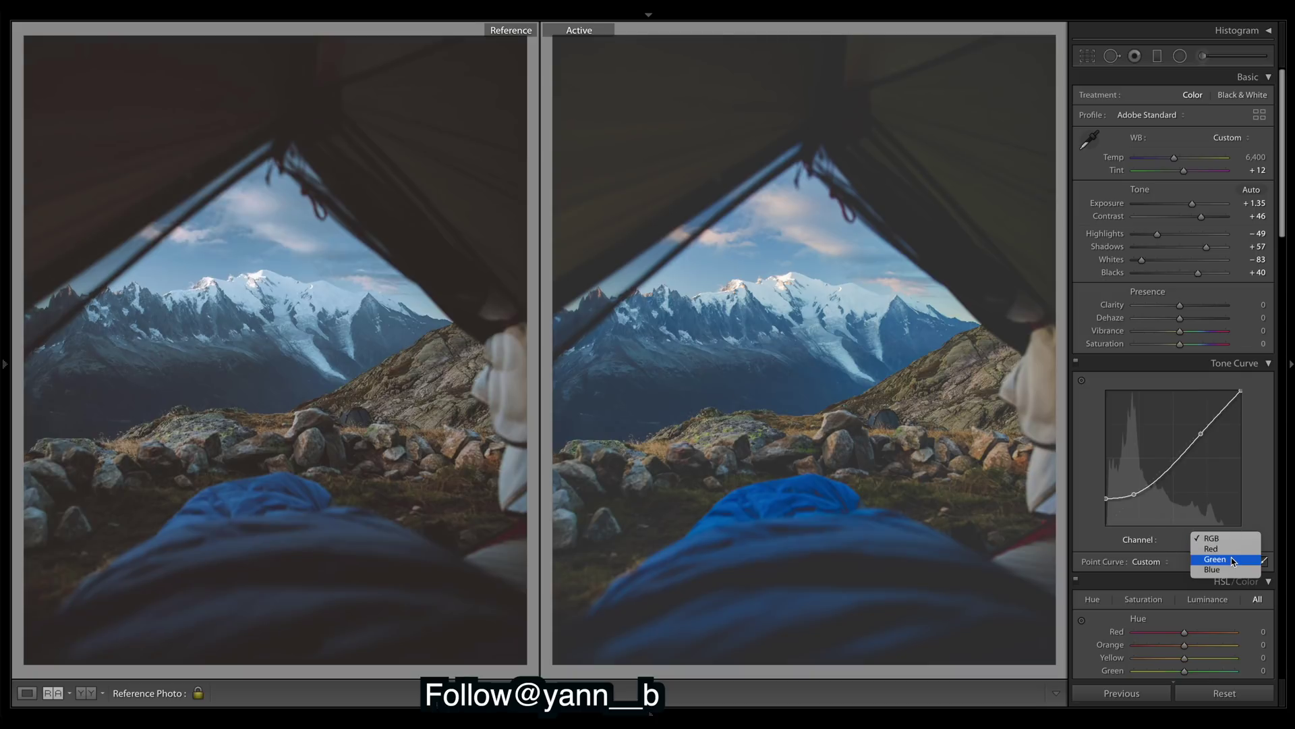
left_click(1226, 549)
mouse_move(1128, 502)
left_mouse_down()
mouse_move(1130, 518)
mouse_move(1129, 506)
left_mouse_up()
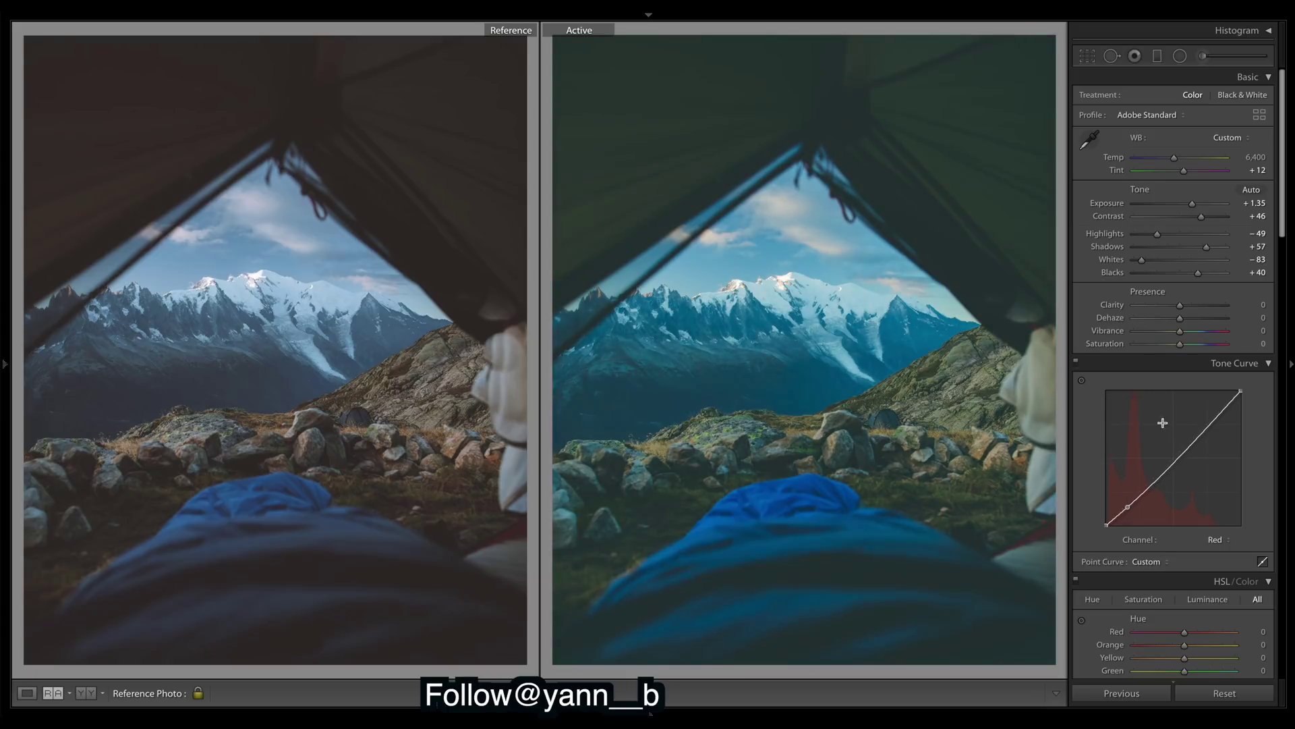
left_click_drag(1171, 456, 1174, 460)
On the green channel curve, lower a shadow point to about 12.9% input and 9.8% output and anchor the midtones
left_click(1215, 539)
left_click(1214, 551)
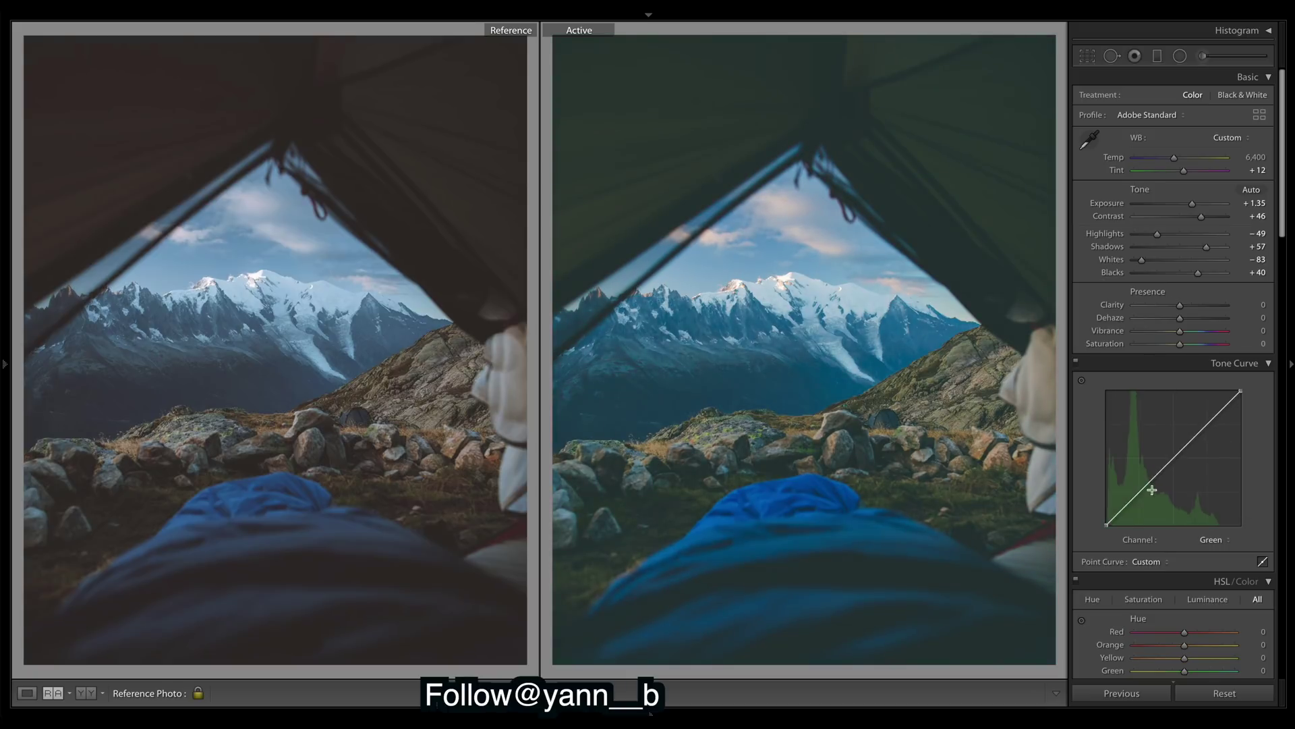
left_click_drag(1123, 508, 1123, 516)
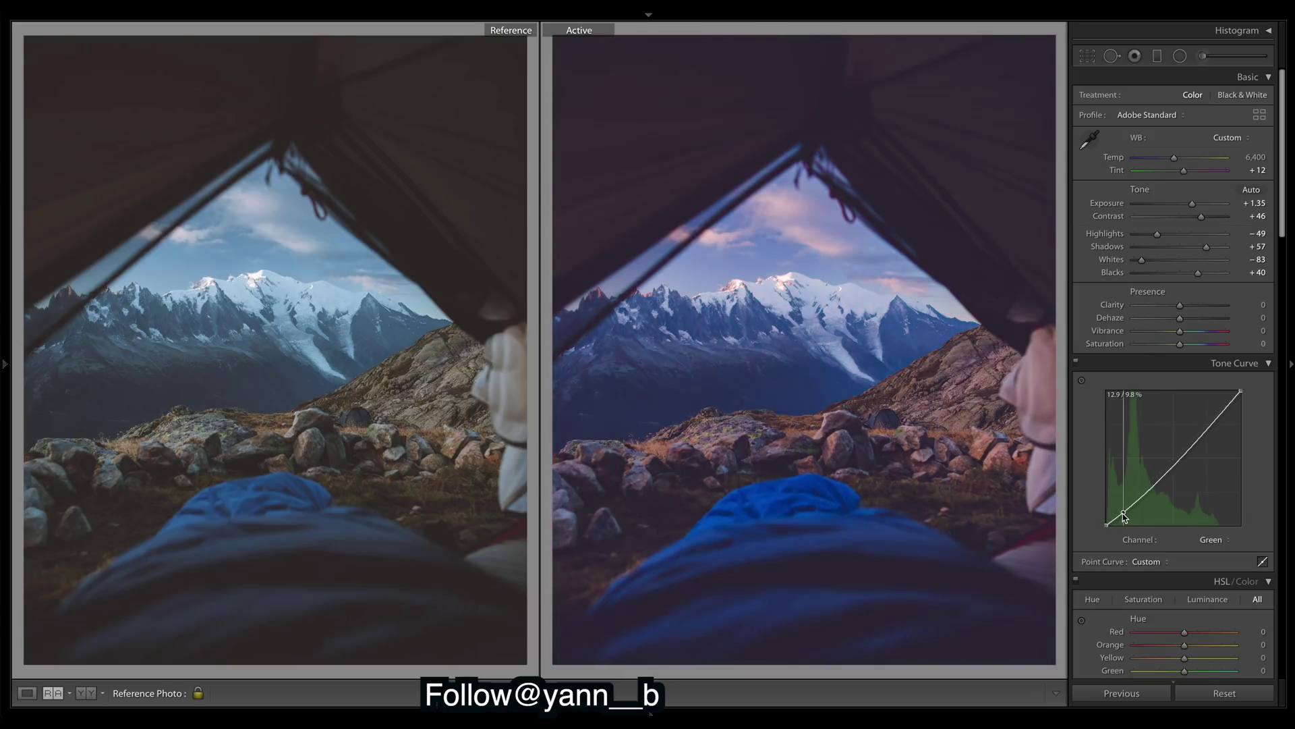
left_click_drag(1177, 465, 1123, 516)
On the blue channel curve, lower the shadows, anchor the midtones at 49.4/49.8%, raise the highlights slightly, and return to the RGB curve
left_click(1215, 540)
left_click(1214, 551)
left_click(1174, 458)
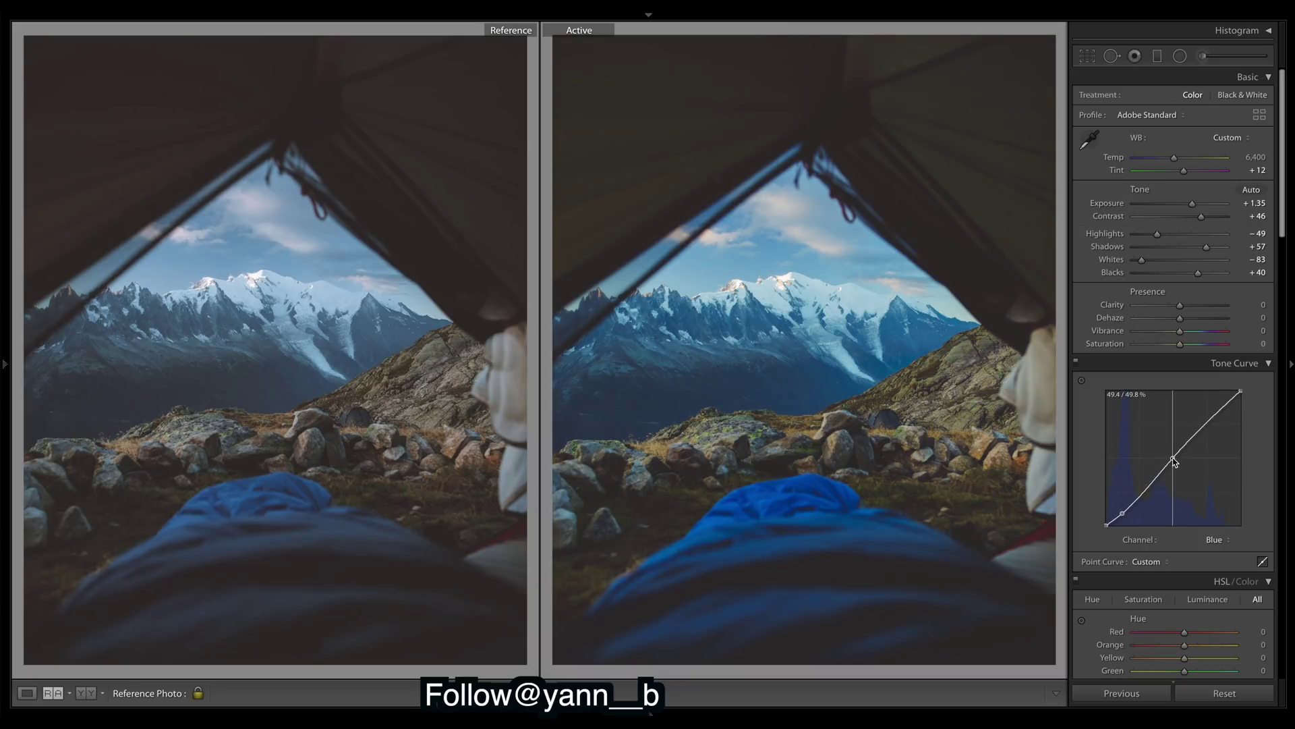
left_click_drag(1206, 426, 1208, 424)
left_click(1221, 539)
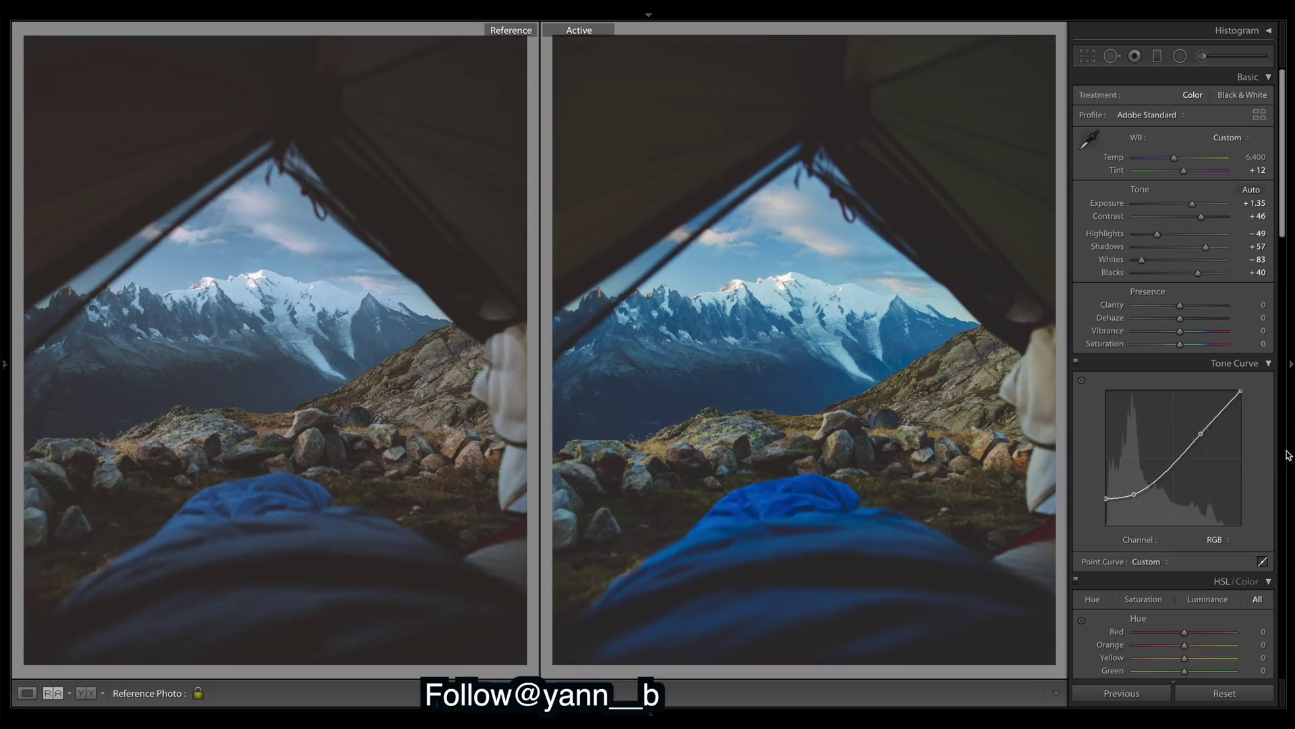
Compare the RGB and red channel curves, try nudging the red shadow point, and undo that change
left_click(1217, 545)
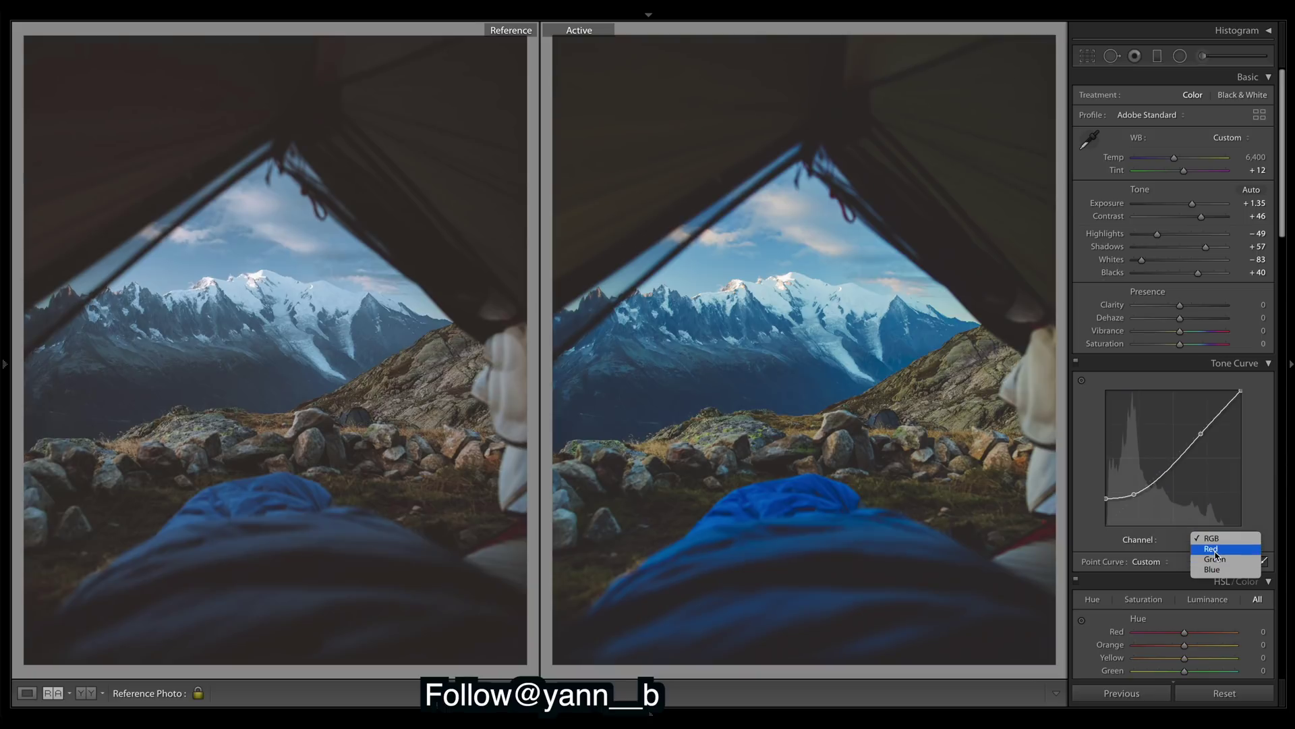
left_click(1218, 551)
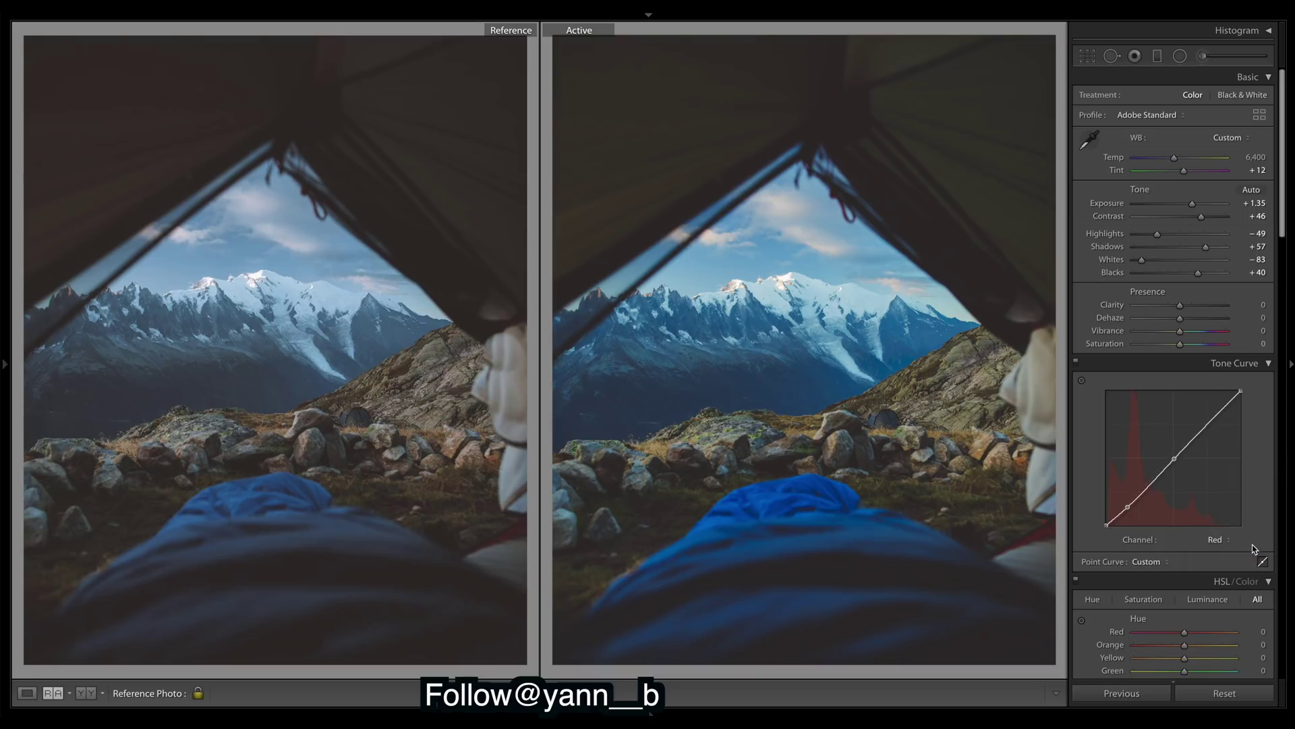
left_click(1230, 544)
left_click(1214, 530)
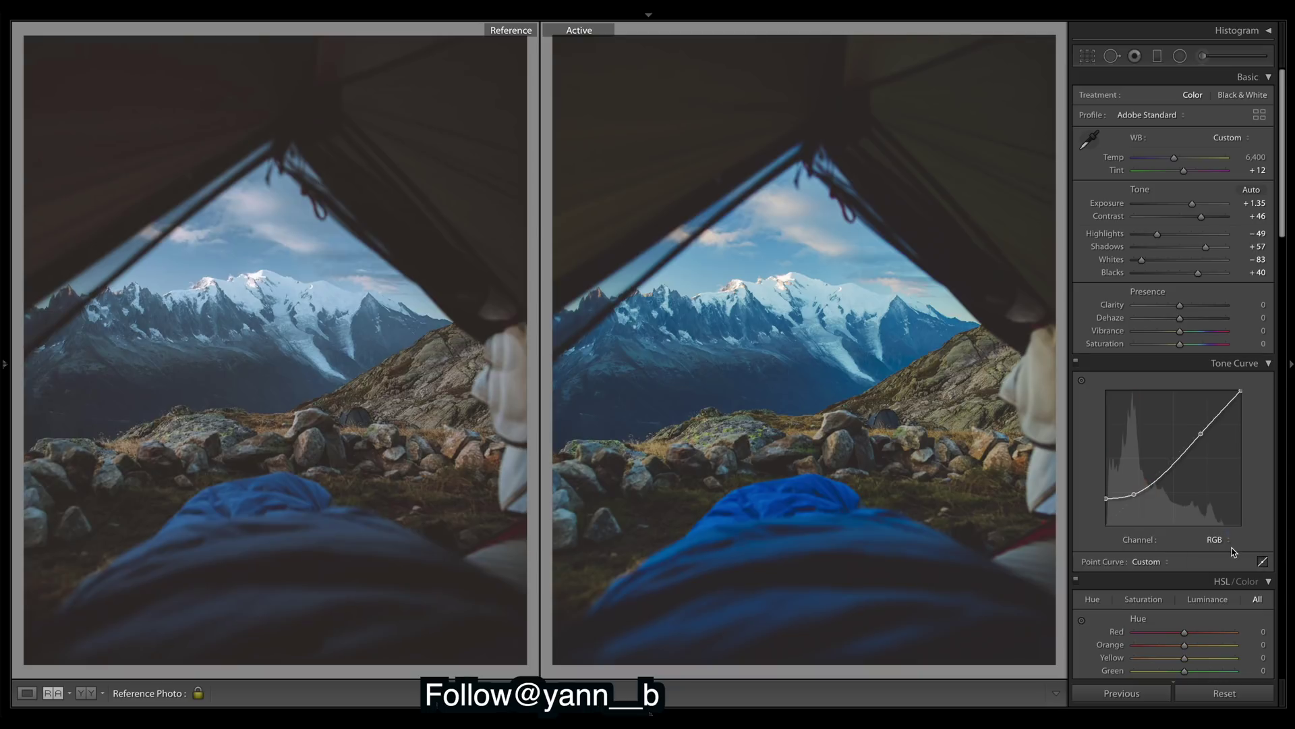
left_click(1230, 541)
left_click(1233, 549)
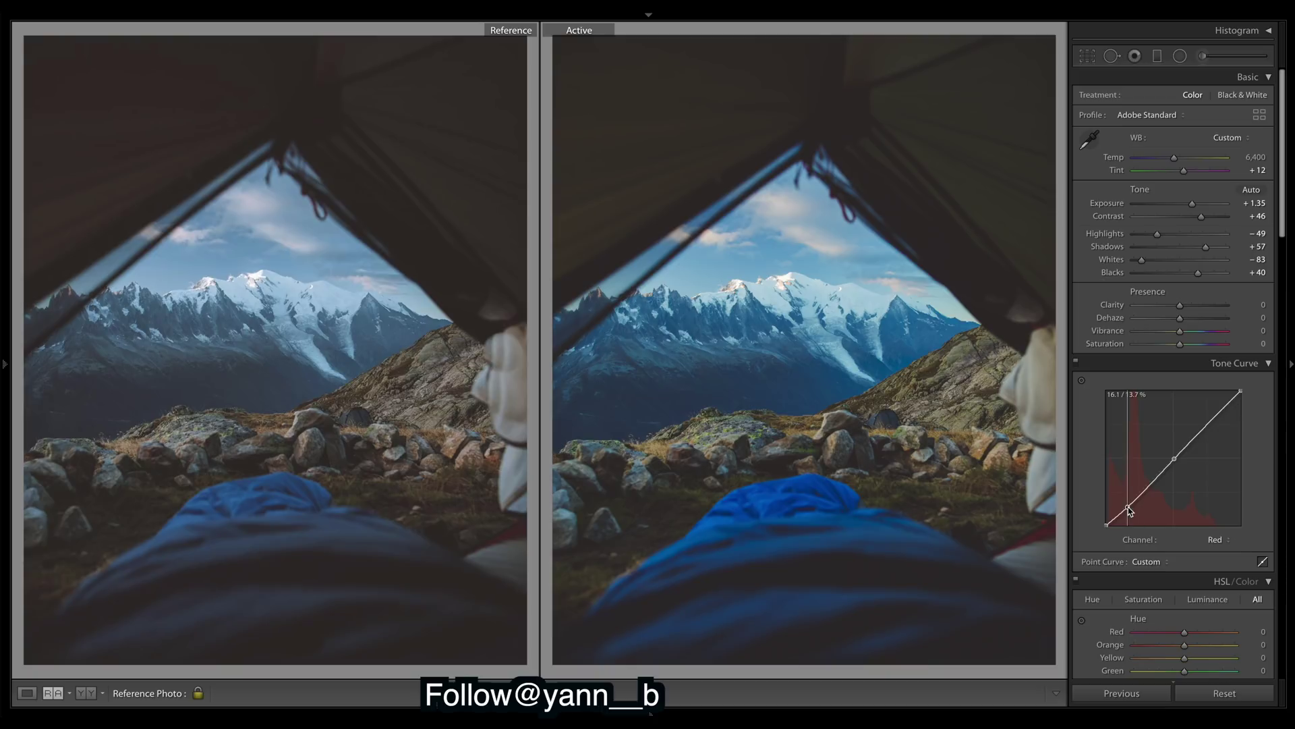
left_click_drag(1128, 507, 1126, 505)
key("ctrl+z")
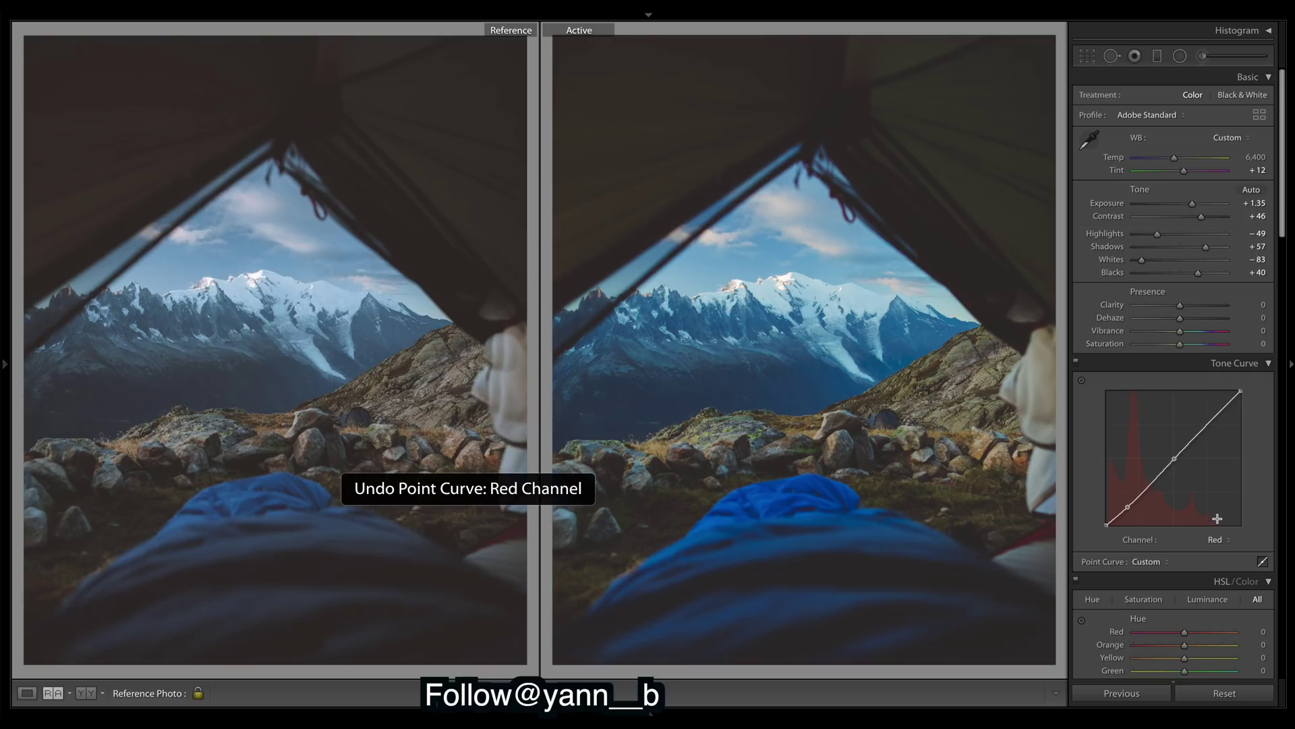
Review the points on the green and blue channel curves and return to the RGB curve
left_click(1218, 539)
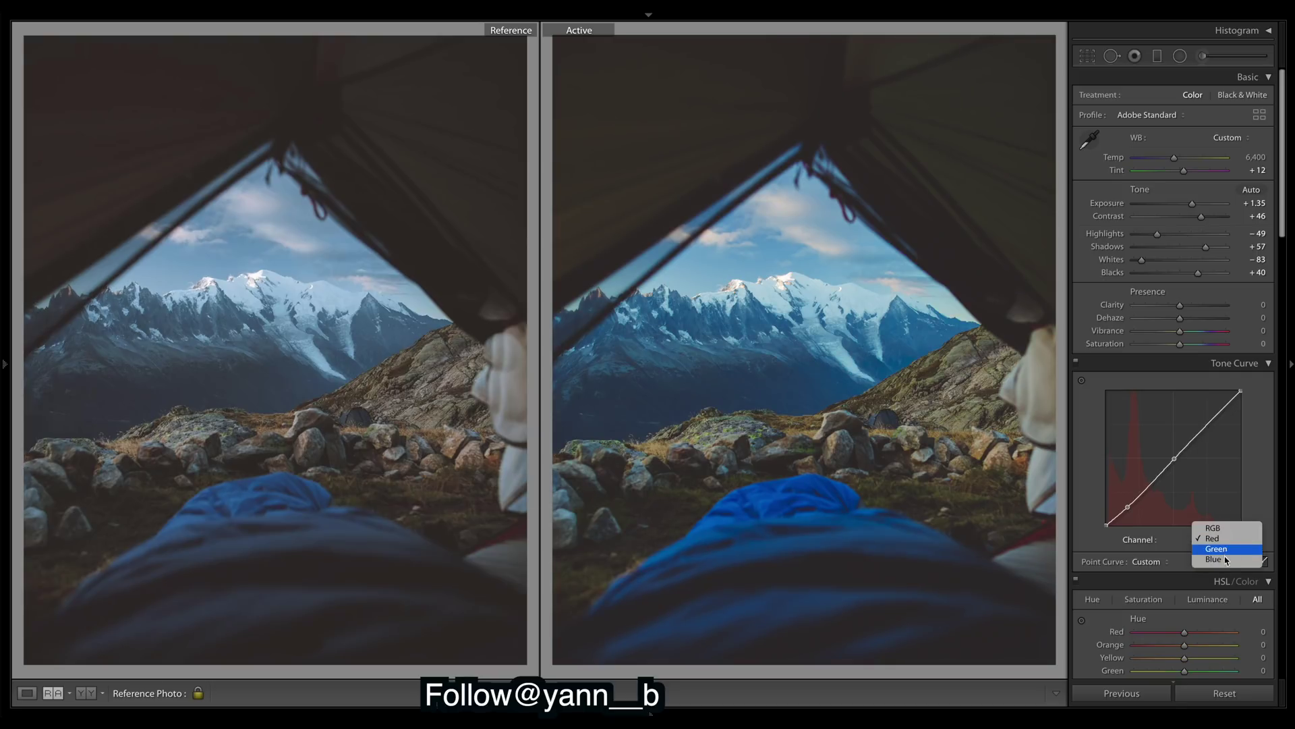
left_click(1221, 549)
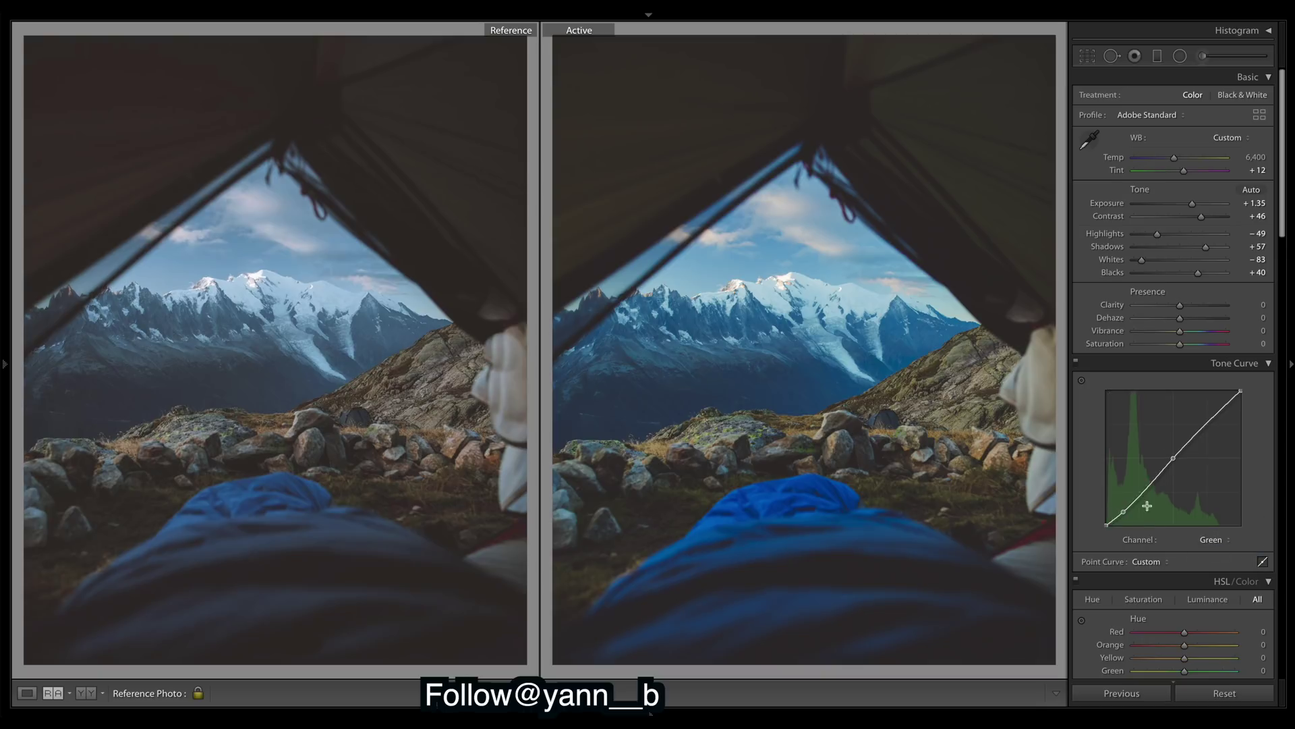
left_click(1222, 541)
left_click(1224, 550)
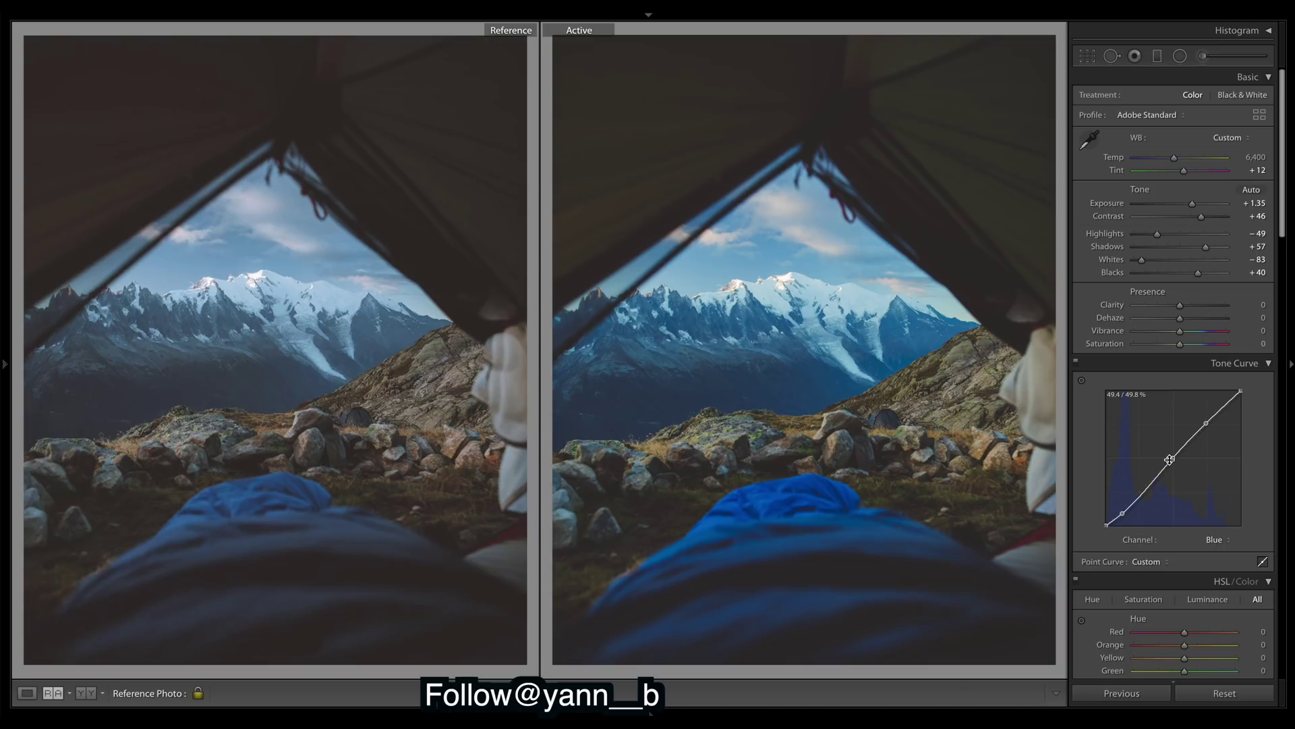
right_click(1205, 423)
left_click(1151, 420)
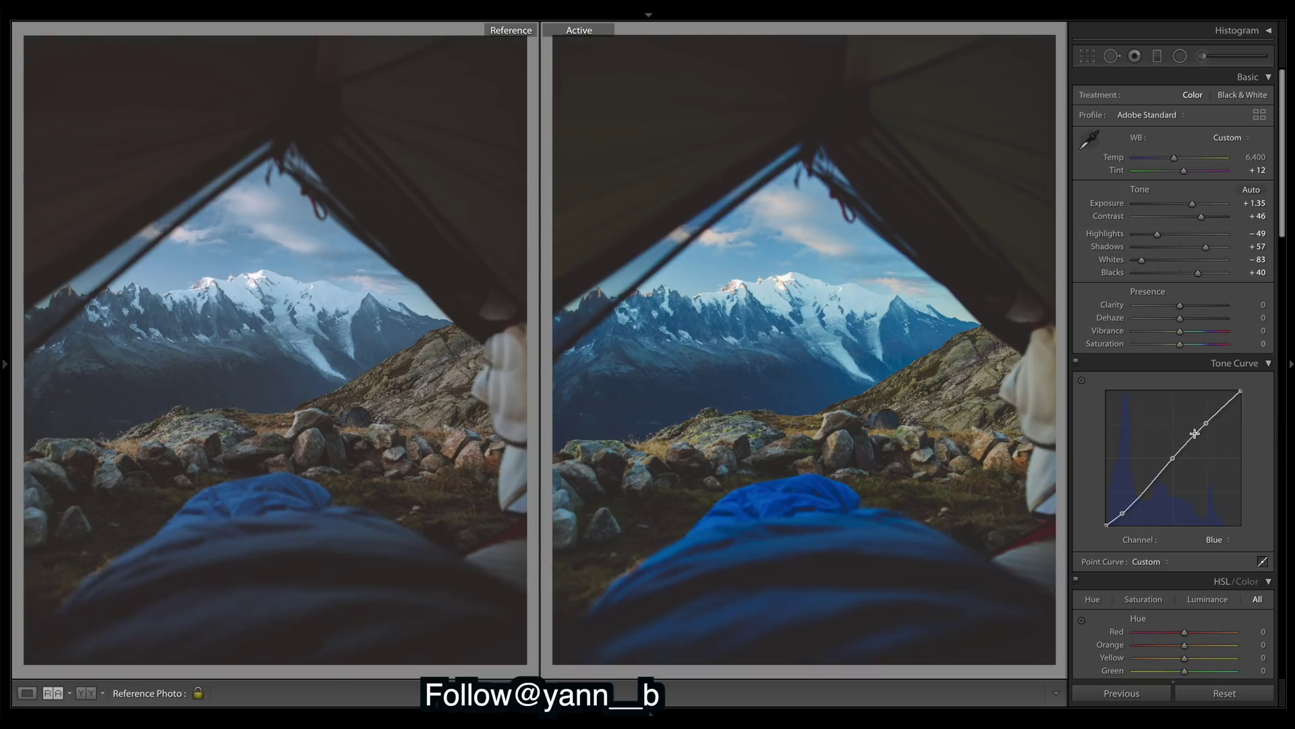
left_click(1230, 543)
left_click(1218, 508)
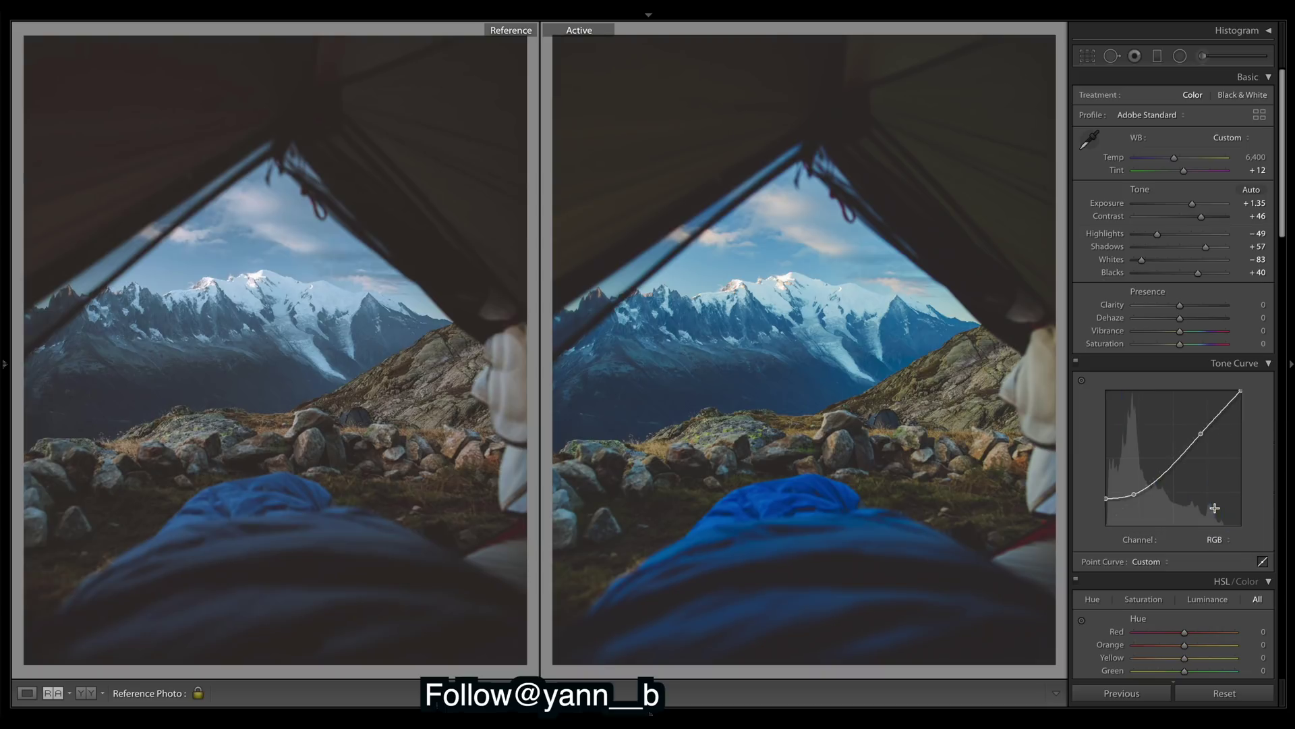
Flatten the RGB tone curve and toggle the Tone Curve adjustments off and on to compare the effect of the channel curves
right_click(1142, 463)
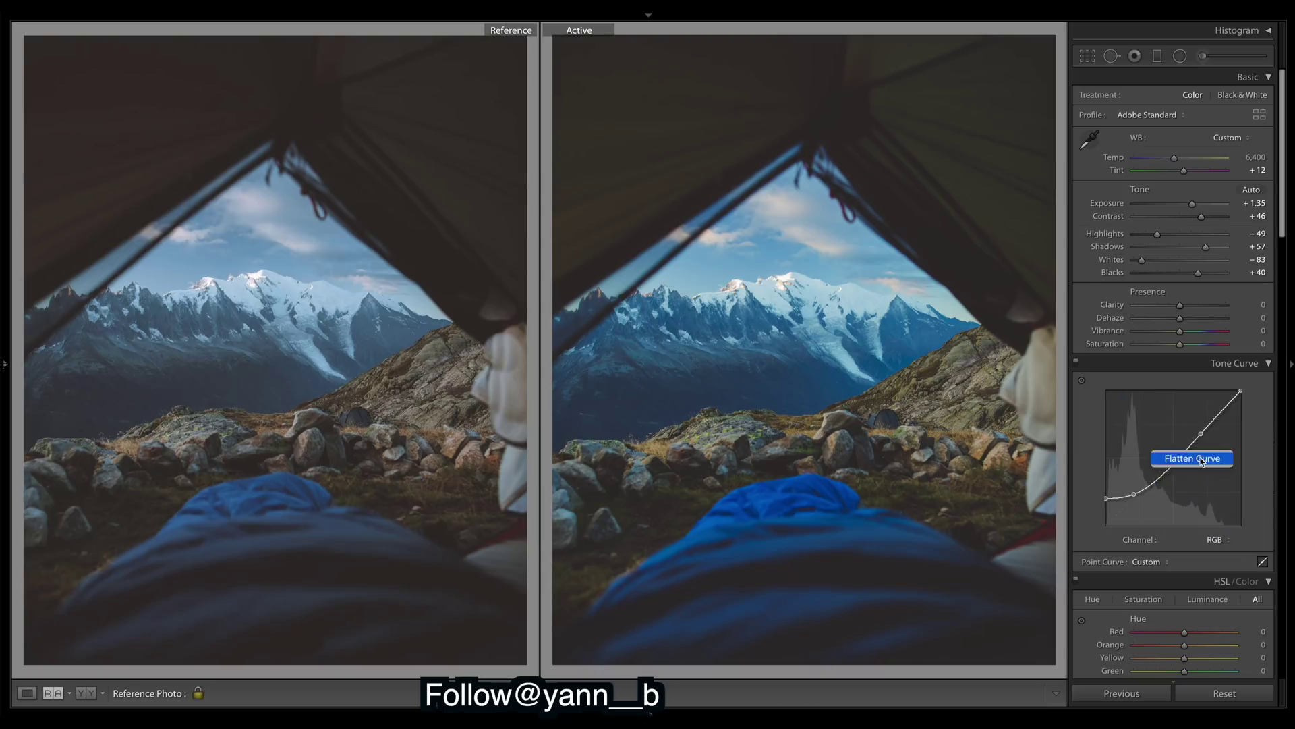
left_click(1203, 465)
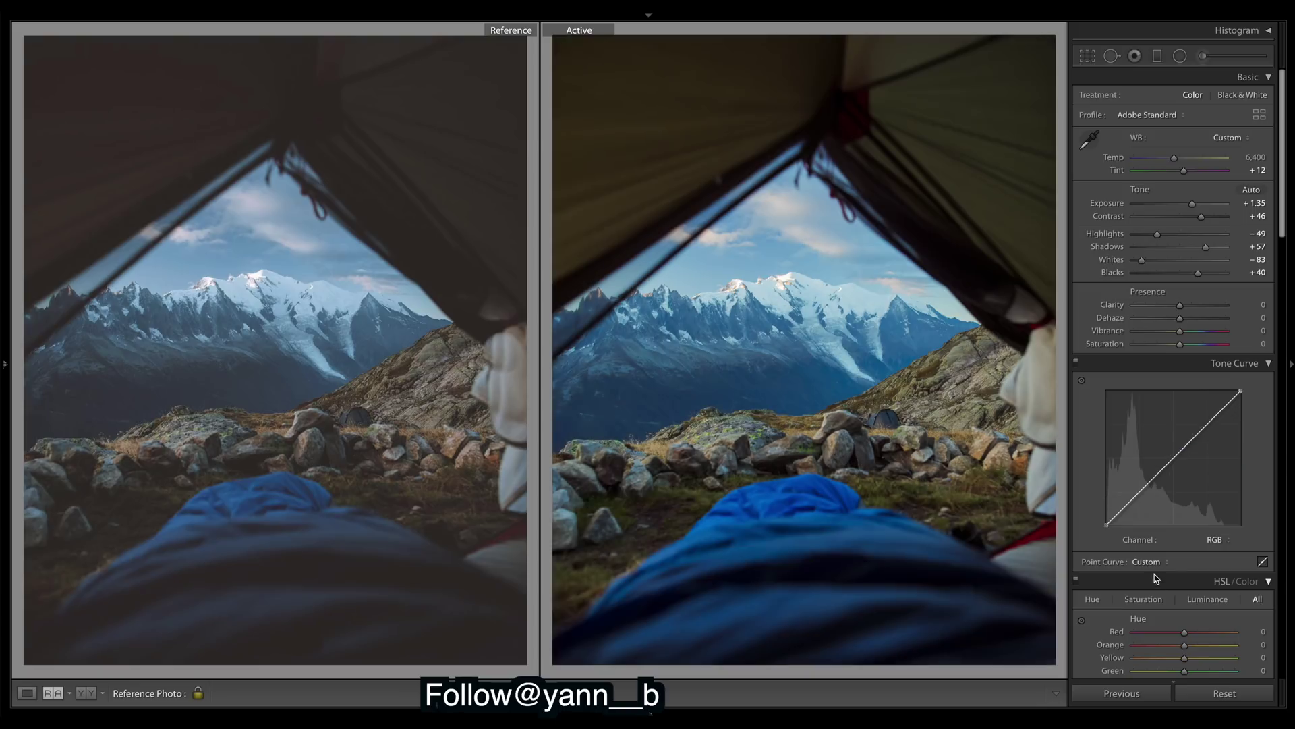
left_click(1077, 364)
left_click(1077, 364)
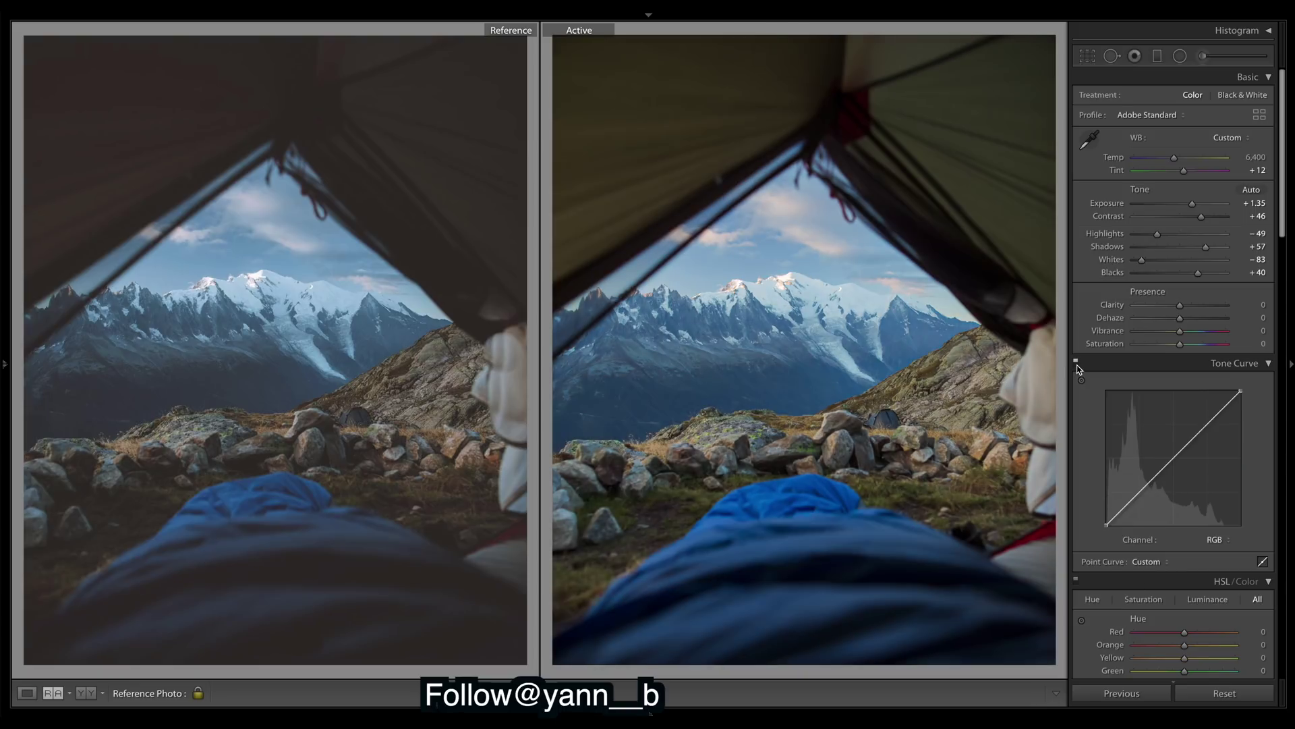
left_click(1076, 364)
left_click(1077, 364)
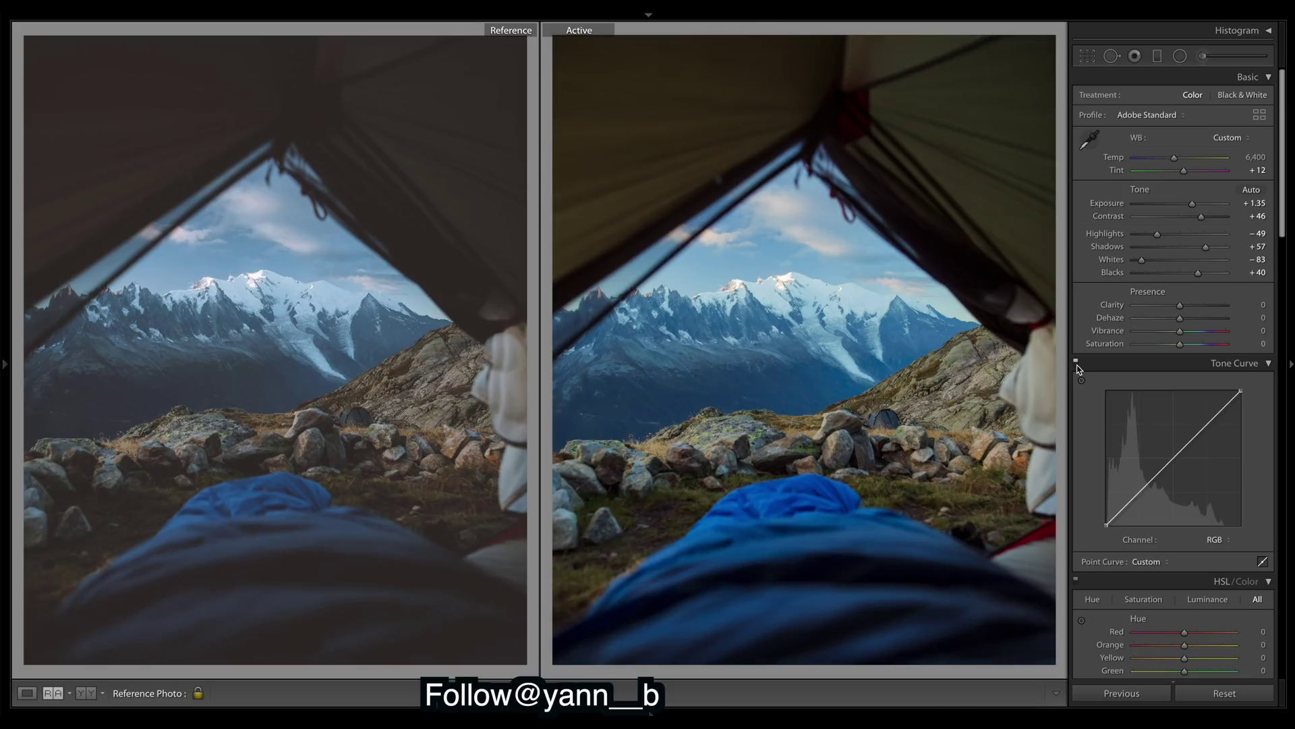
left_click(1077, 365)
left_click(1076, 365)
Undo the Tone Curve toggles and the curve flattening
key("ctrl+z")
key("ctrl+z")
key("ctrl+z")
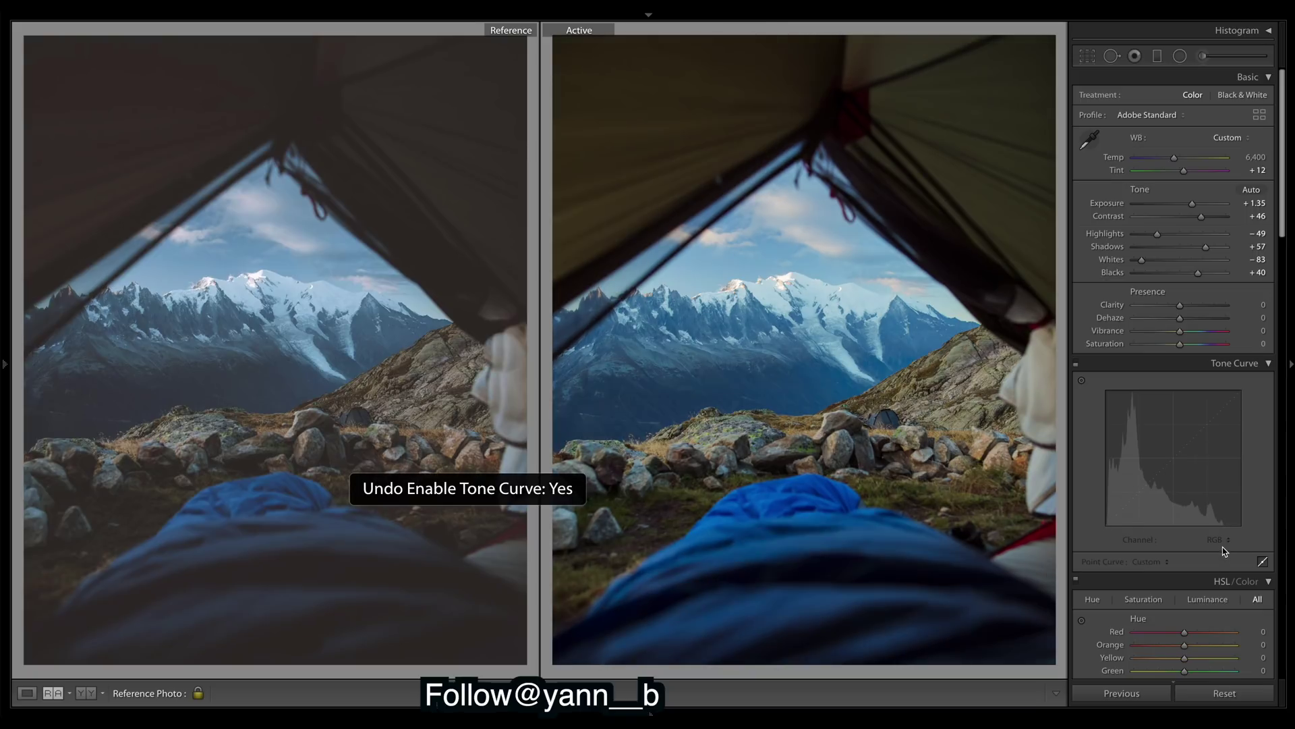
key("ctrl+z")
key("ctrl+z")
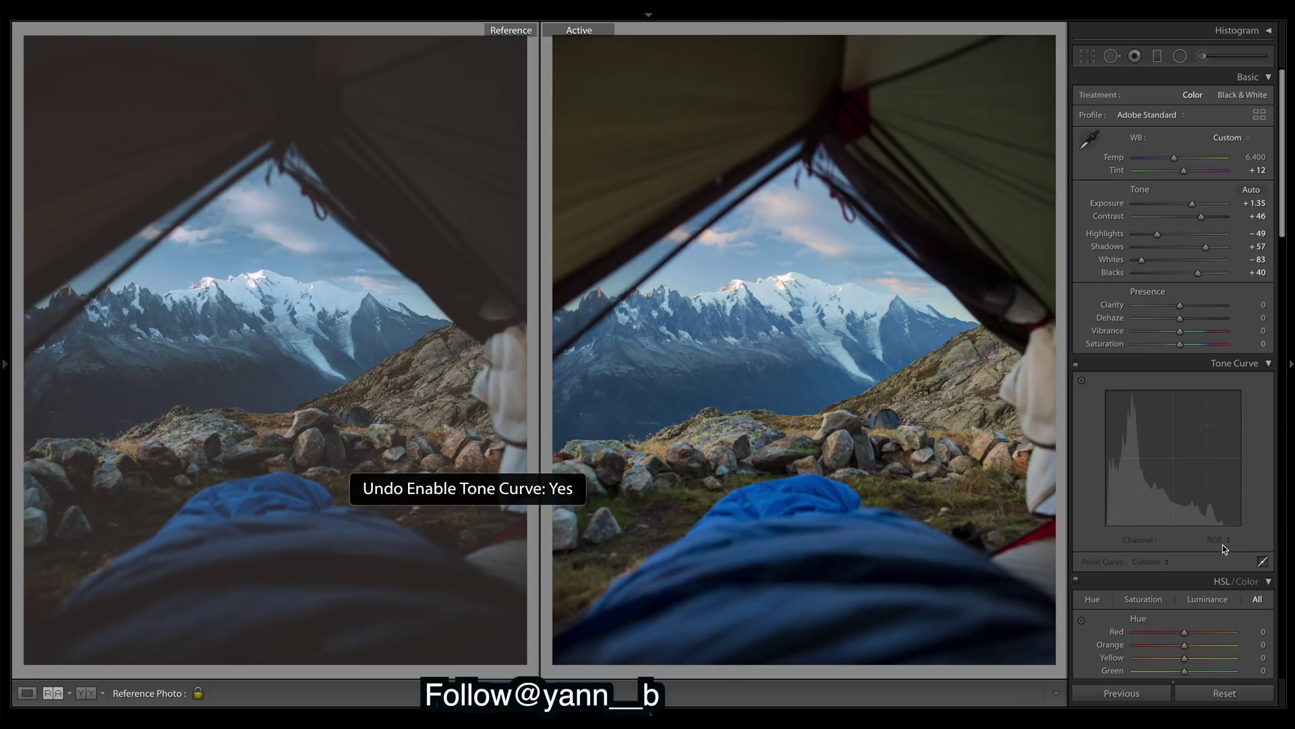
key("ctrl+z")
key("ctrl+z")
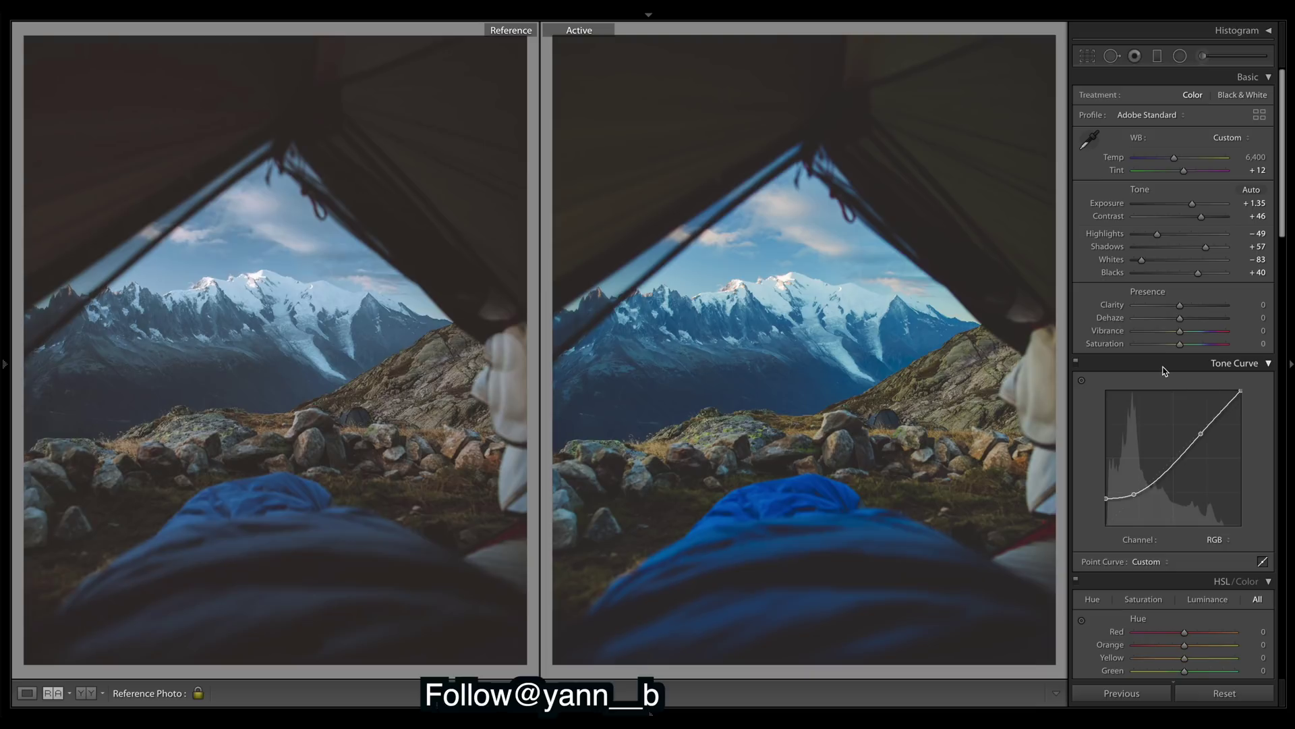
Lower Vibrance to −20 and warm the white balance Temp to 7,087
left_click_drag(1179, 330, 1167, 333)
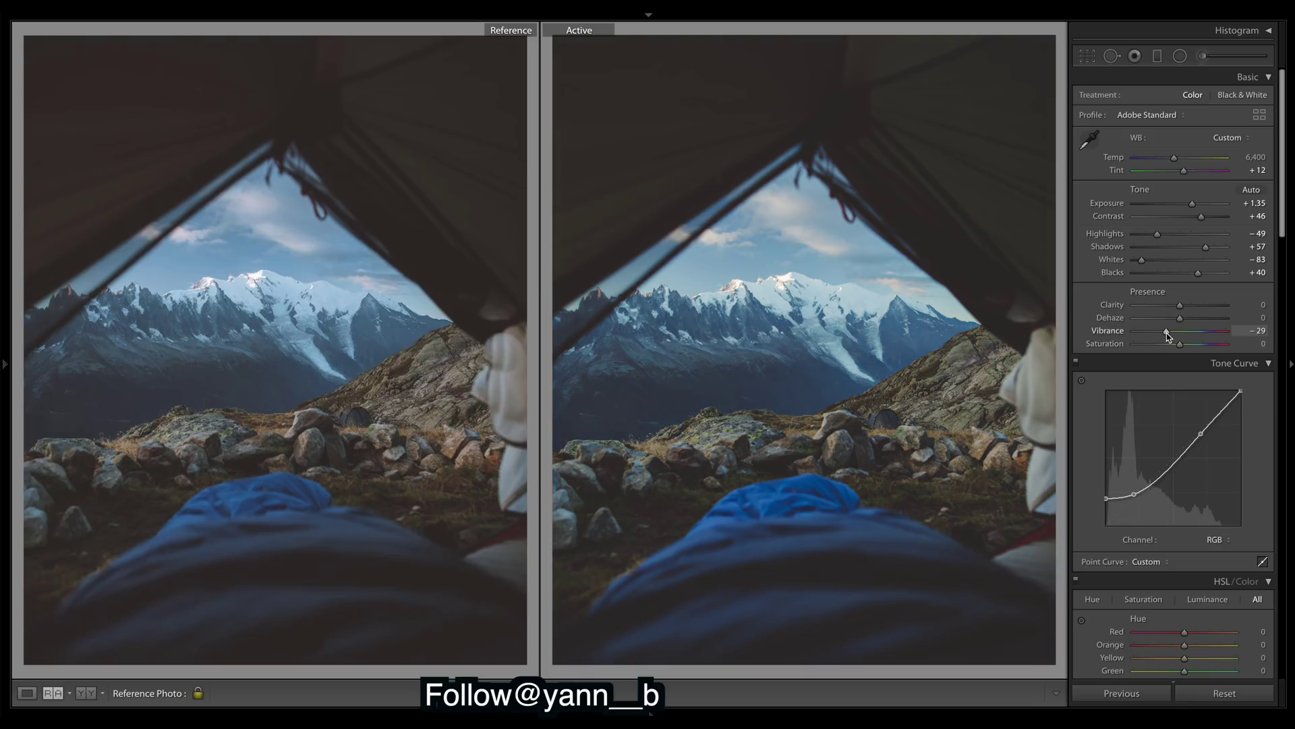
left_click_drag(1167, 333, 1168, 333)
left_click_drag(1171, 332, 1170, 332)
left_click_drag(1176, 157, 1182, 160)
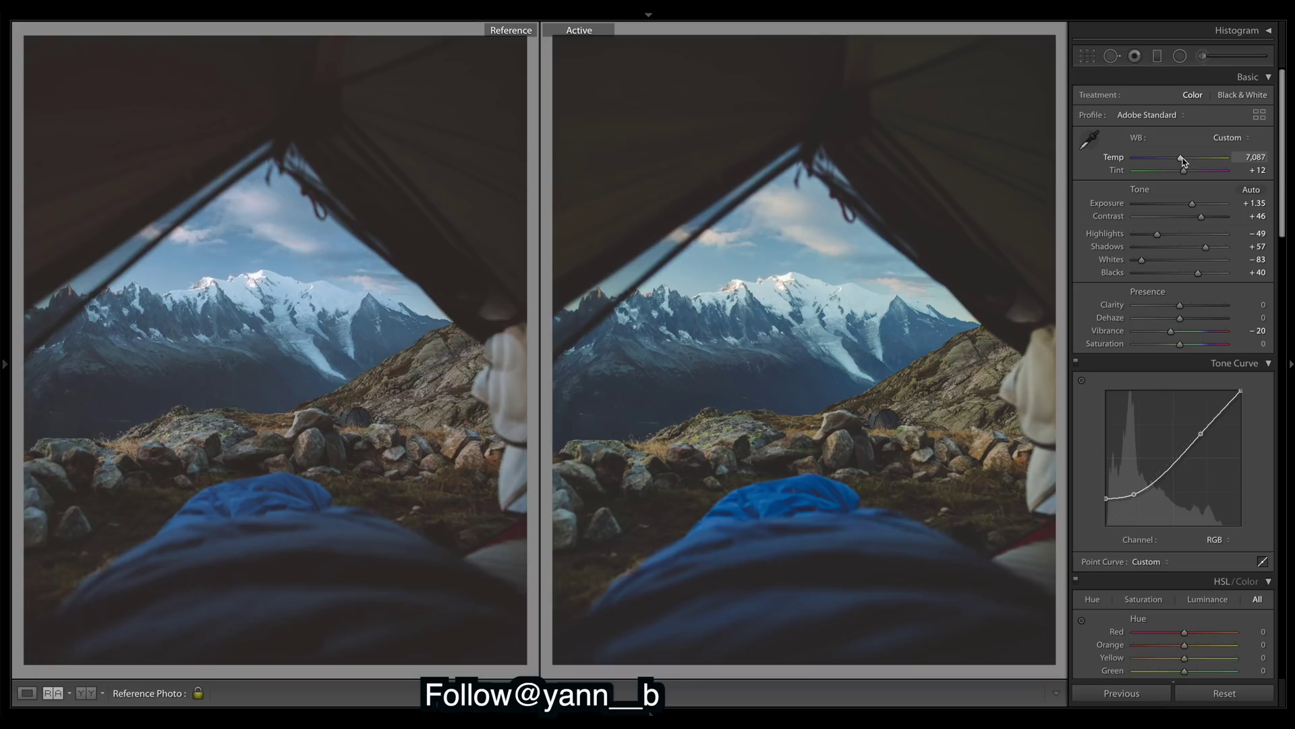
key("period")
key("period")
key("period")
key("period")
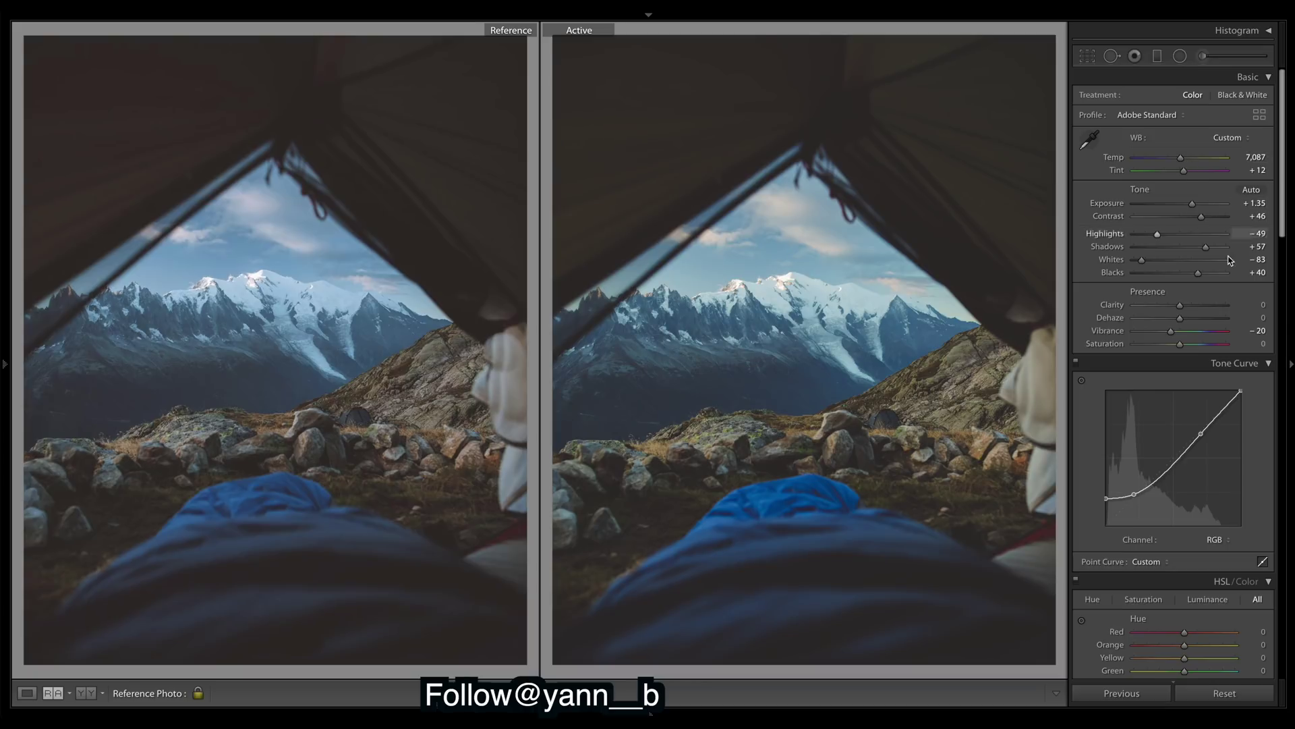
key("comma")
key("comma")
Soften the photo by setting Clarity to −14 and Dehaze to −3
left_click_drag(1176, 306, 1172, 309)
left_click_drag(1180, 323, 1170, 321)
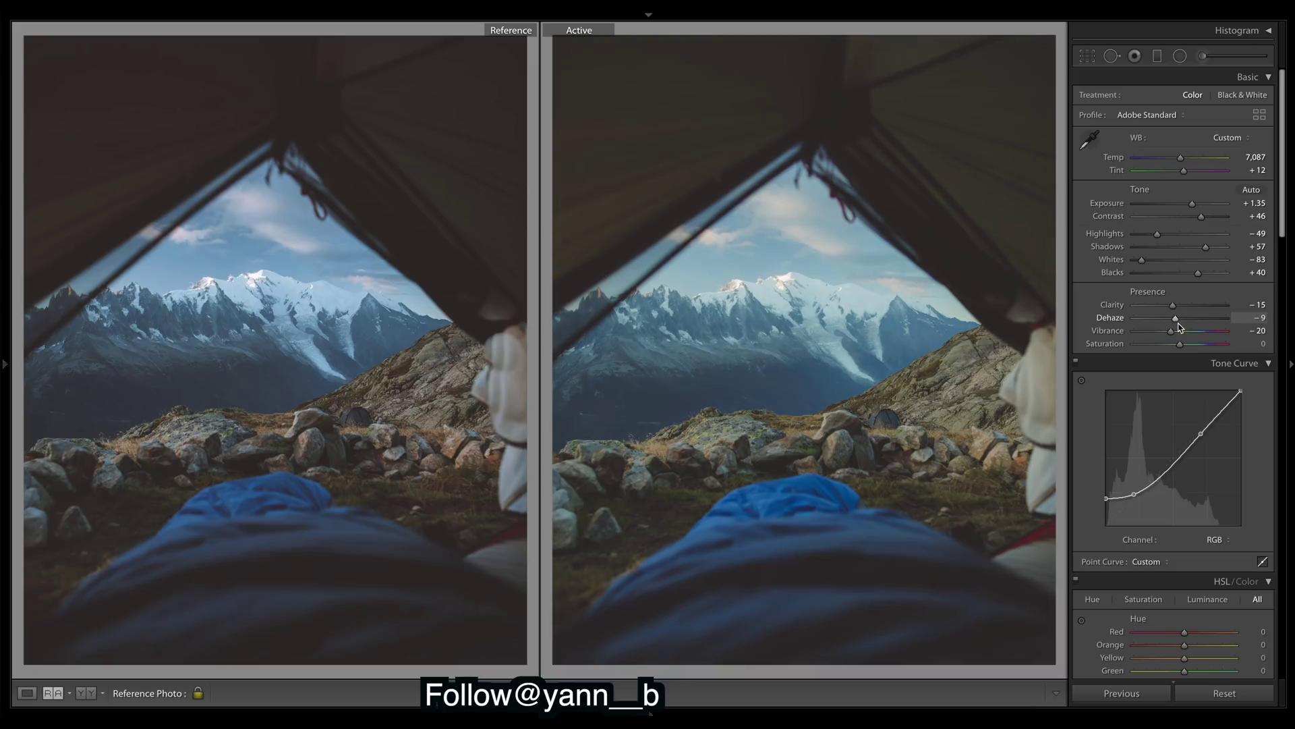
left_click_drag(1179, 324, 1182, 328)
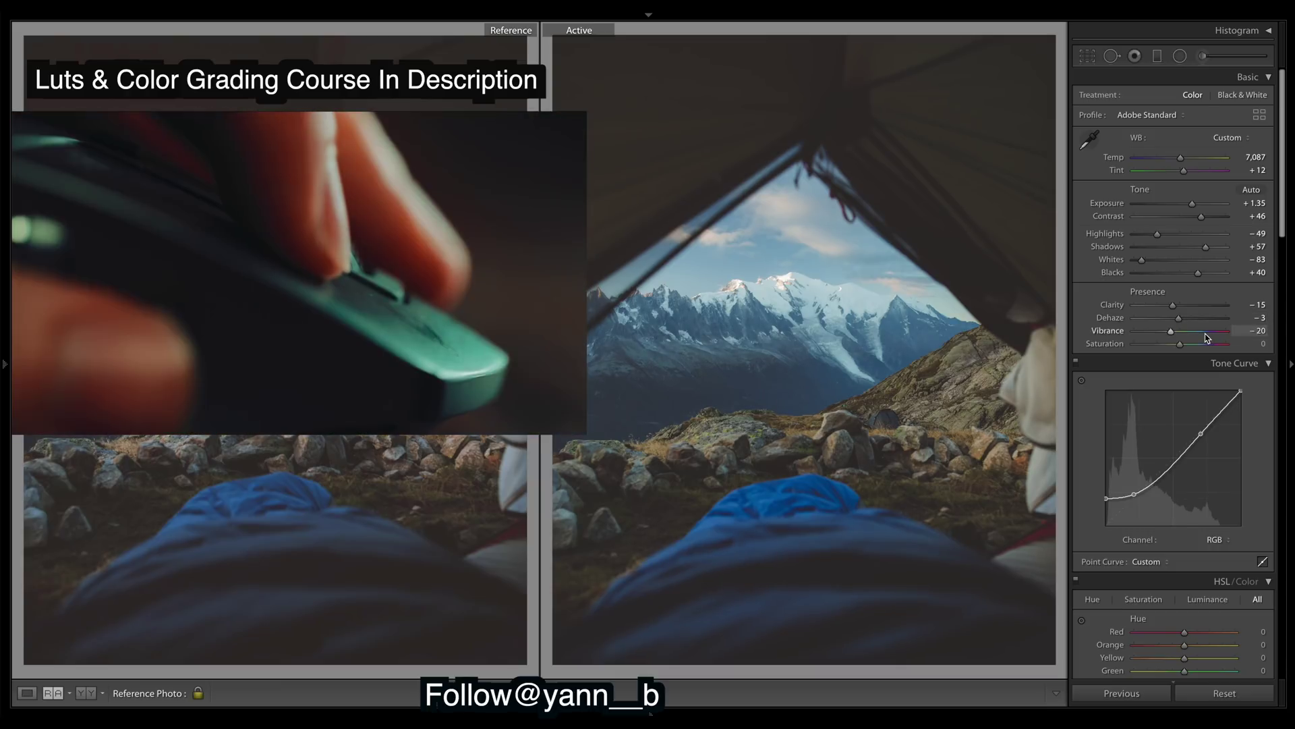
left_click_drag(1173, 305, 1176, 308)
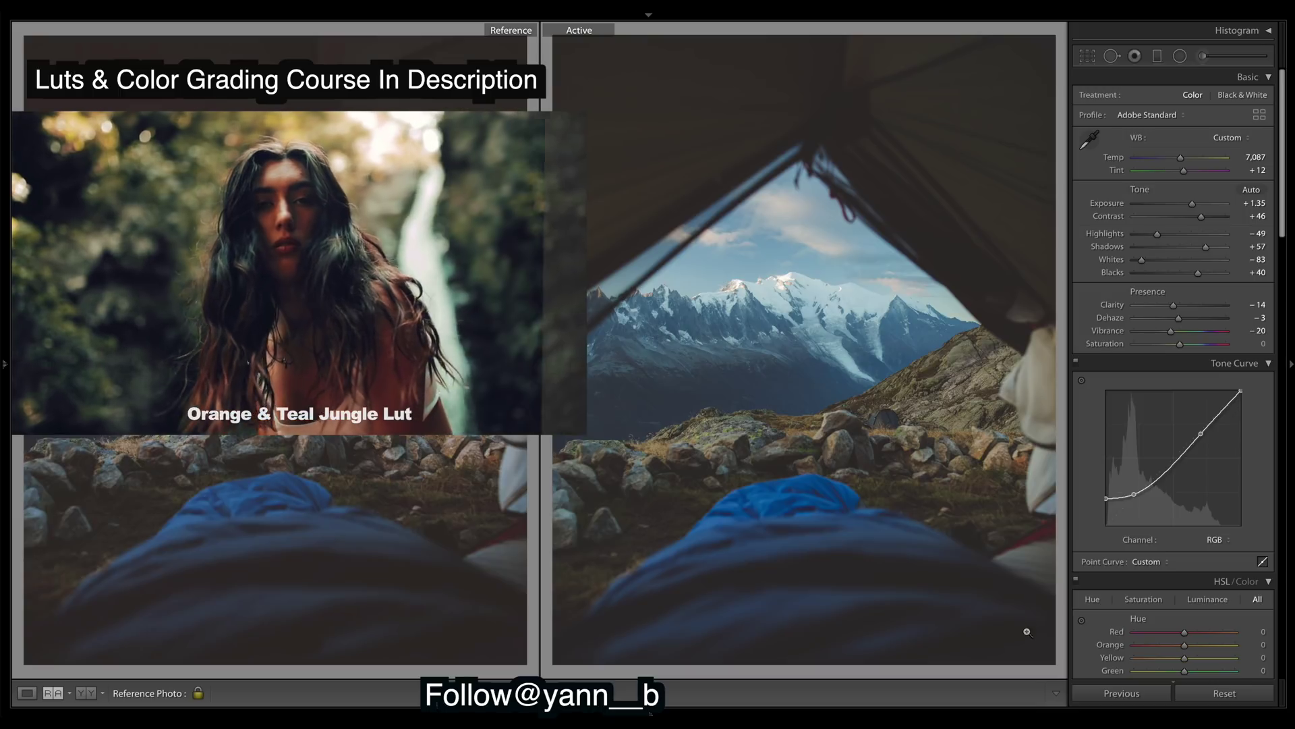
Raise the Sharpening Amount to 115
left_click_drag(1292, 81, 1287, 275)
scroll(1252, 364, "down", 2)
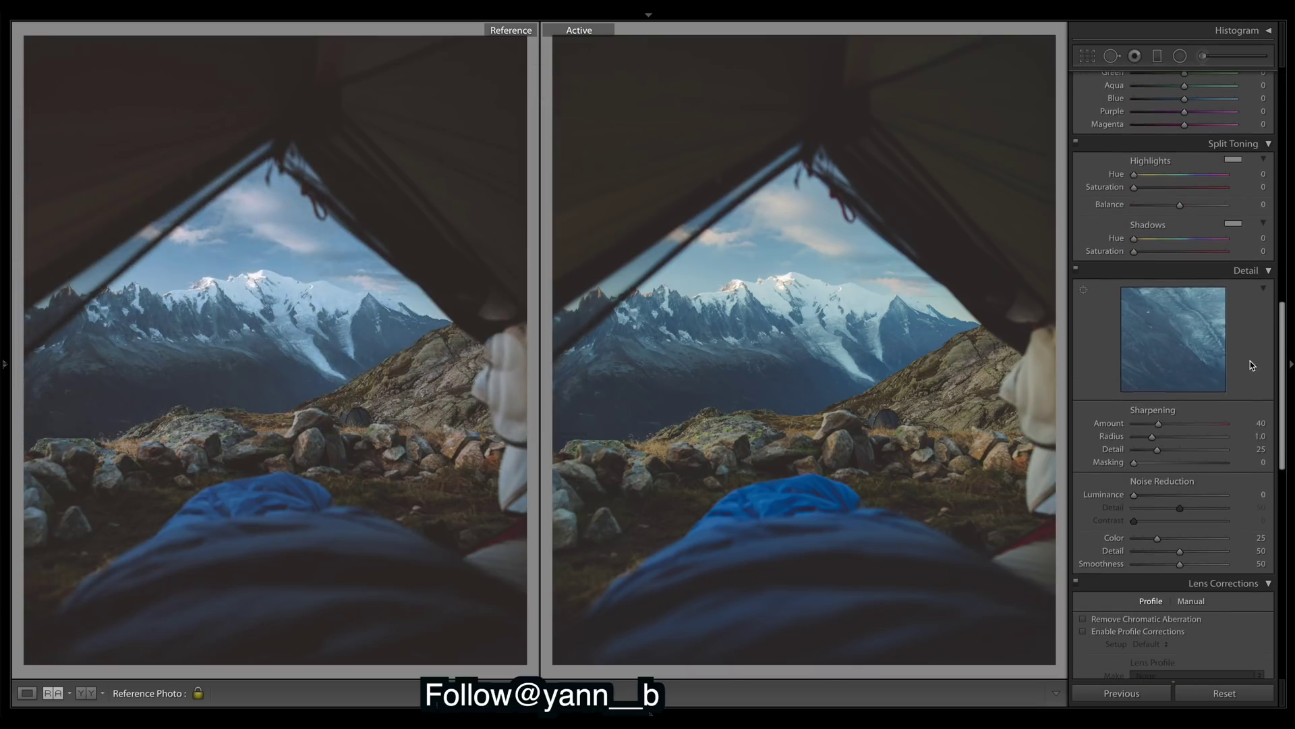
left_click(1192, 425)
left_click_drag(1193, 428, 1204, 428)
left_click_drag(1201, 424, 1202, 425)
Set the Split Toning shadows to Hue 39 and Saturation 5, also trying Saturation 100 and undoing it
scroll(1288, 347, "up", 10)
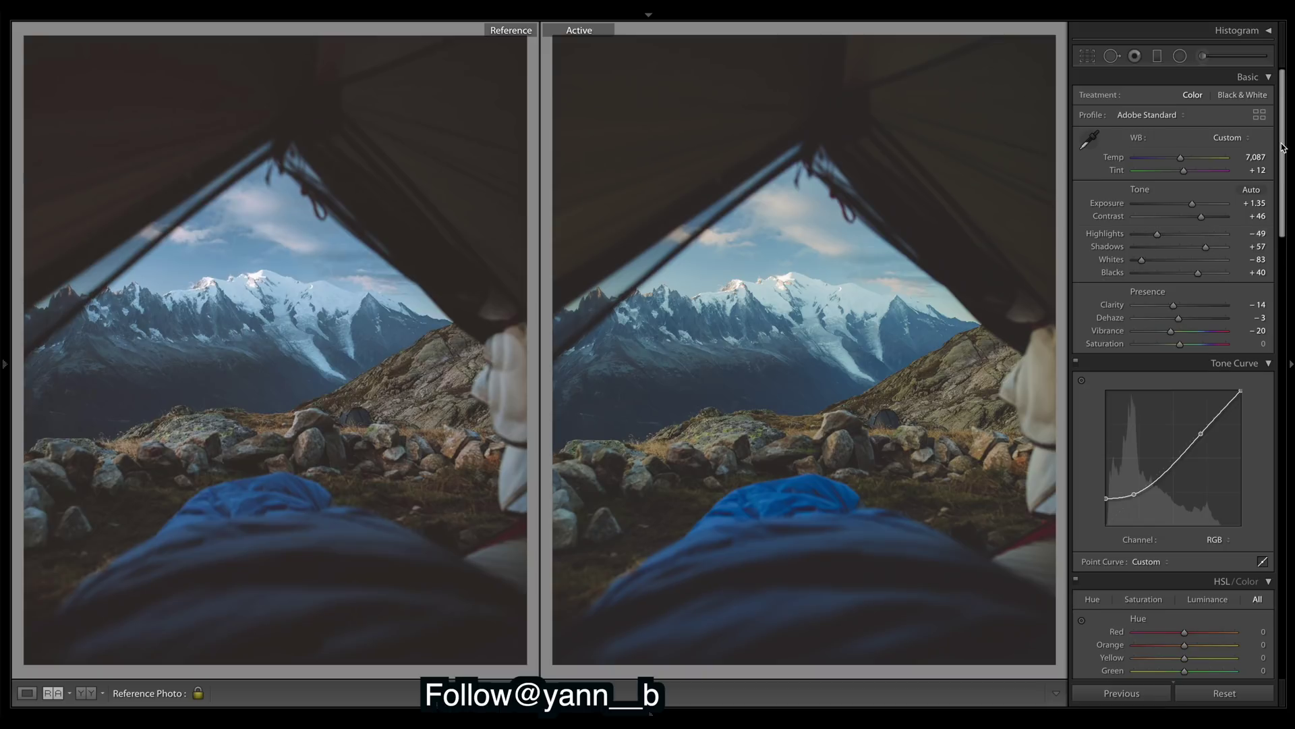
scroll(1285, 149, "down", 4)
scroll(1174, 378, "down", 14)
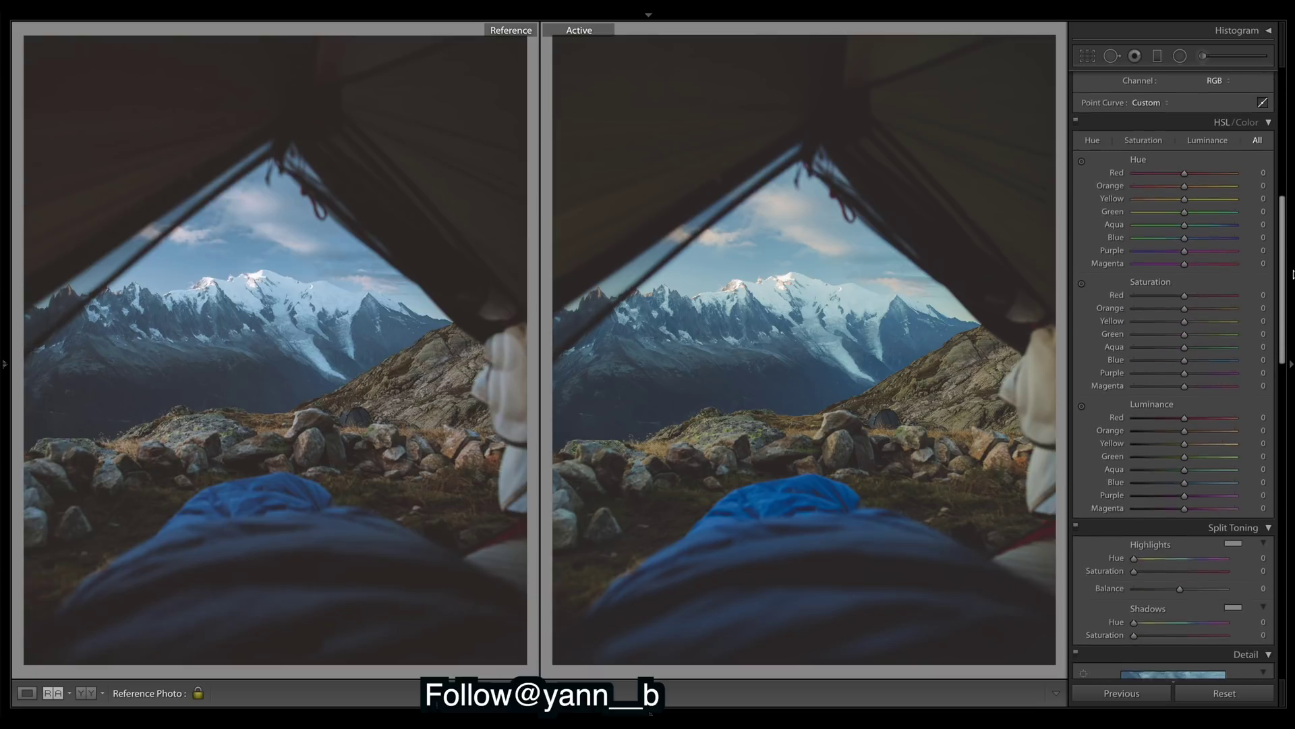
scroll(1291, 322, "down", 3)
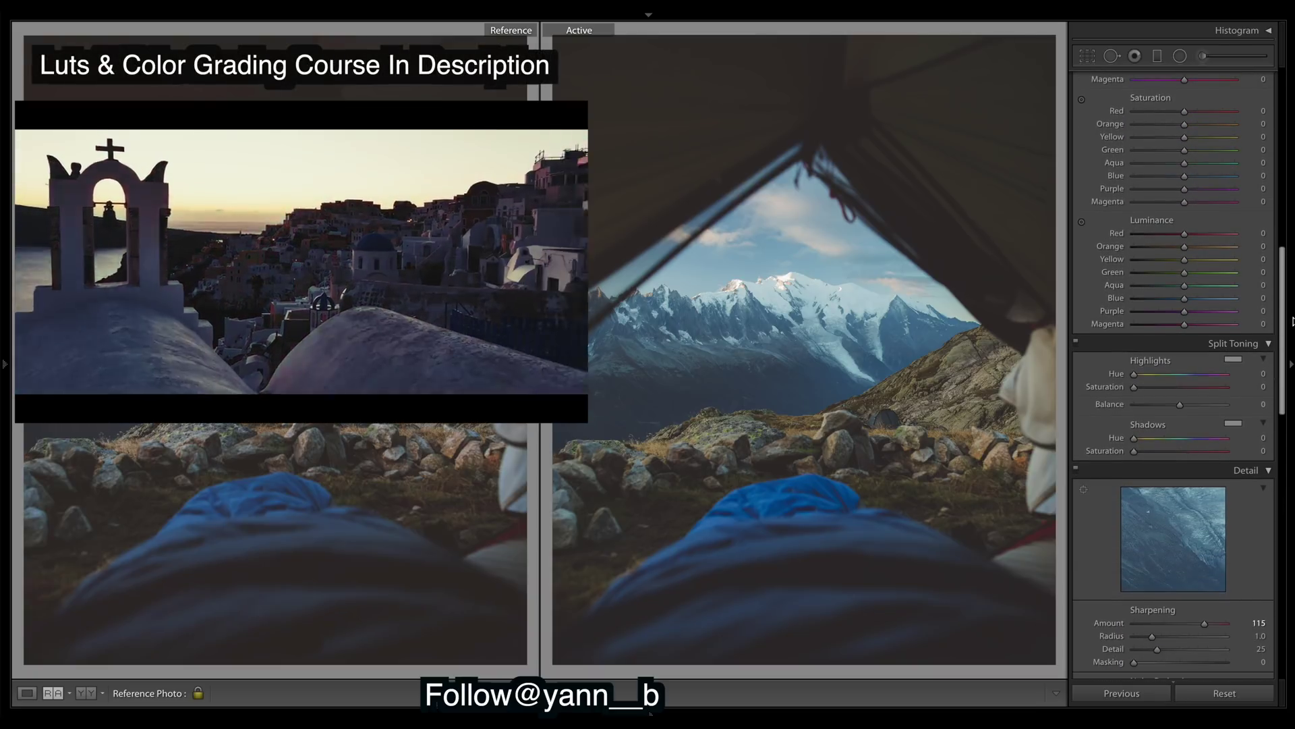
scroll(1292, 321, "down", 1)
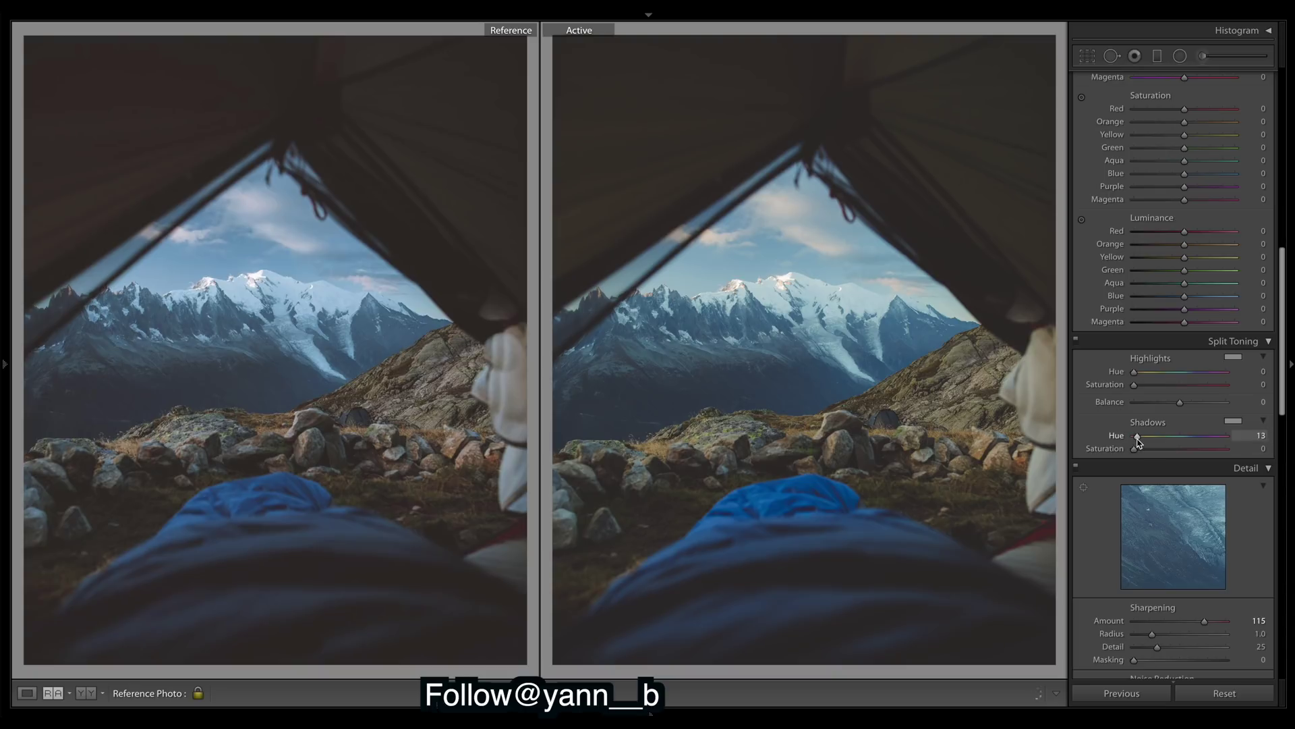
left_click_drag(1138, 439, 1144, 442)
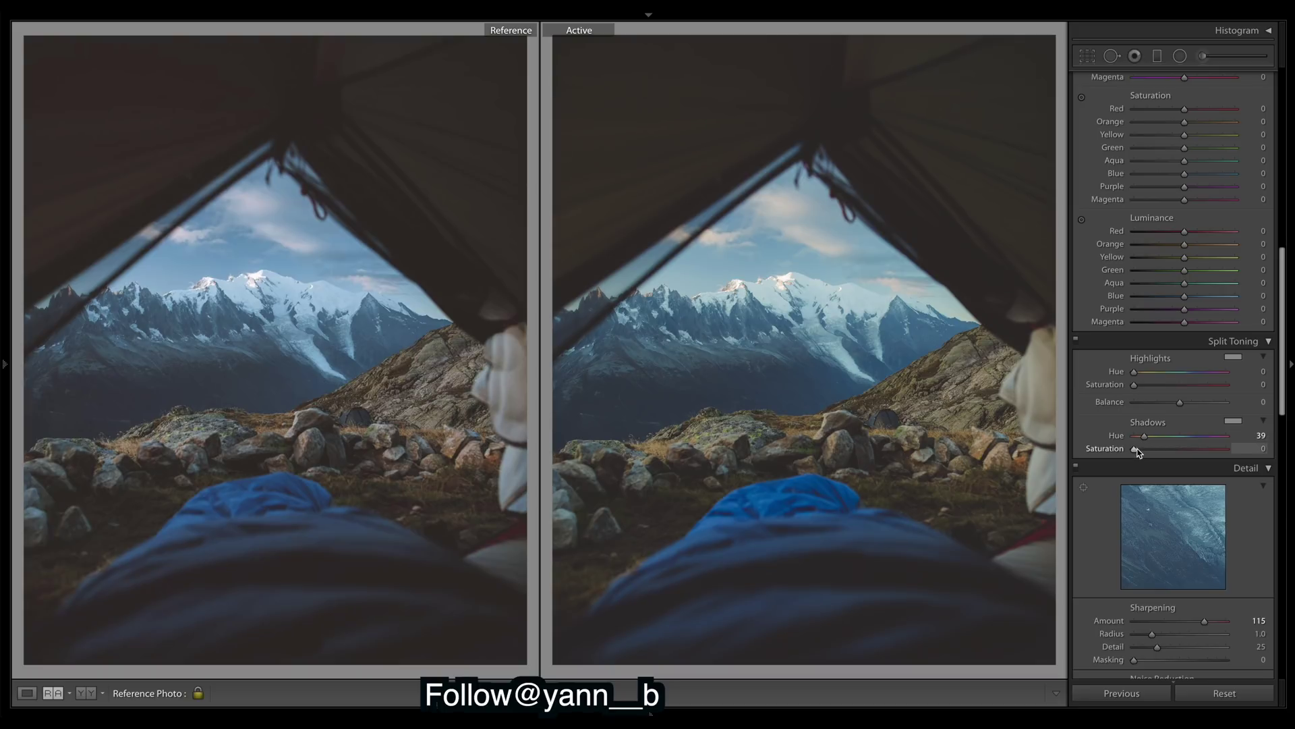
mouse_move(1145, 450)
left_mouse_down()
mouse_move(1132, 446)
mouse_move(1143, 450)
left_mouse_up()
left_click_drag(1139, 448, 1282, 462)
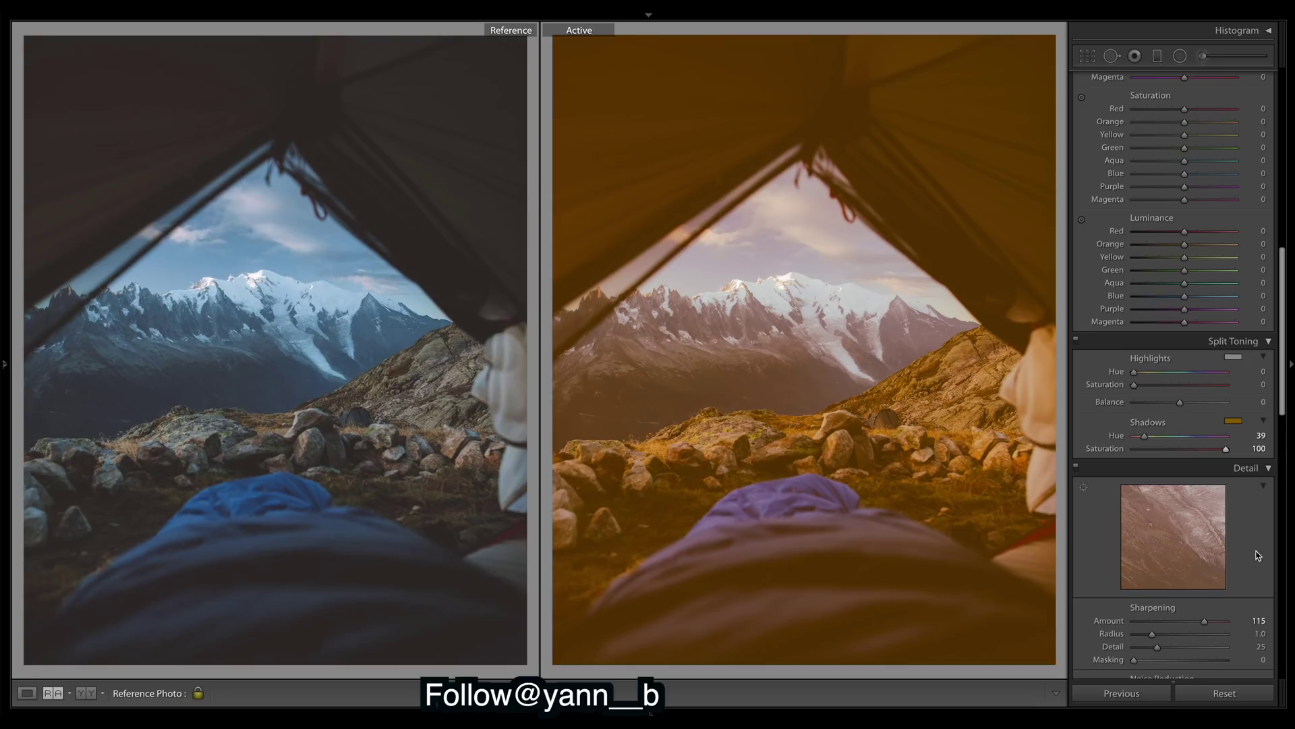
key("ctrl+z")
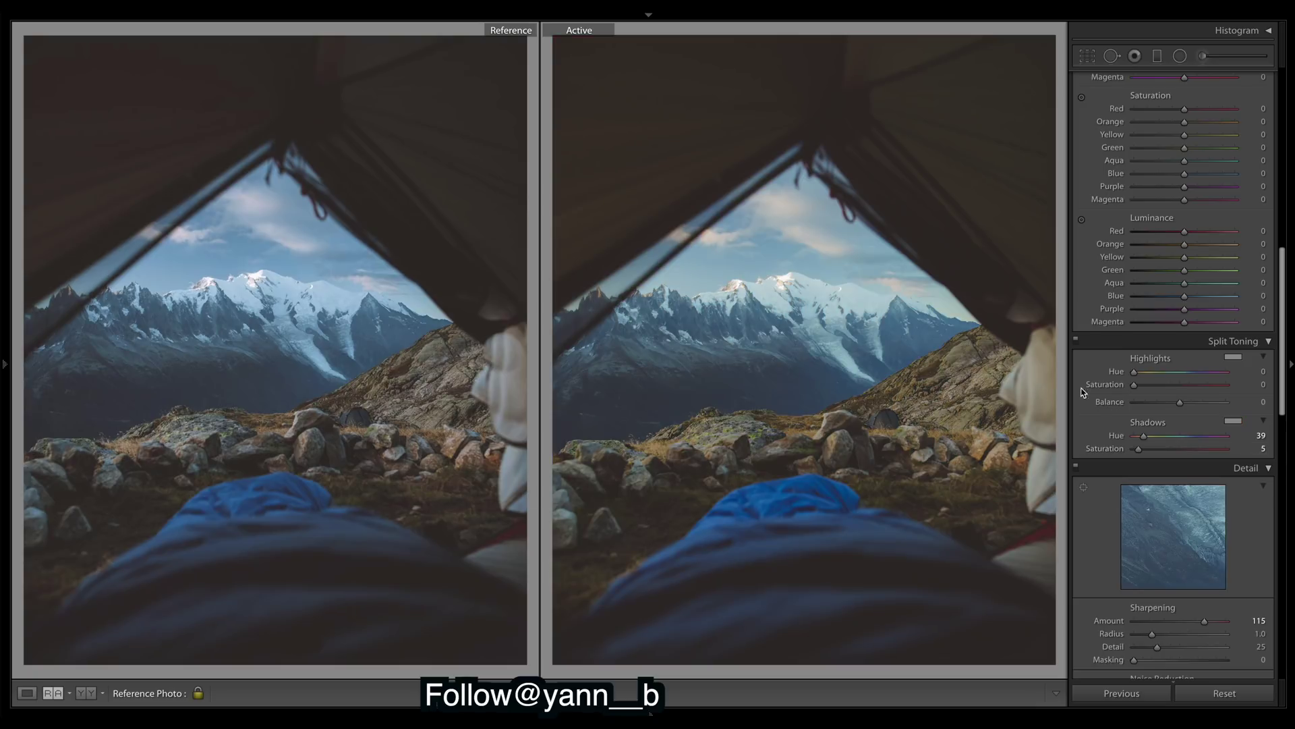
Set the Split Toning highlights to Hue 234 and Saturation 23
left_click_drag(1134, 372, 1186, 372)
left_click_drag(1189, 372, 1192, 374)
left_click_drag(1135, 385, 1144, 391)
left_click_drag(1146, 388, 1155, 392)
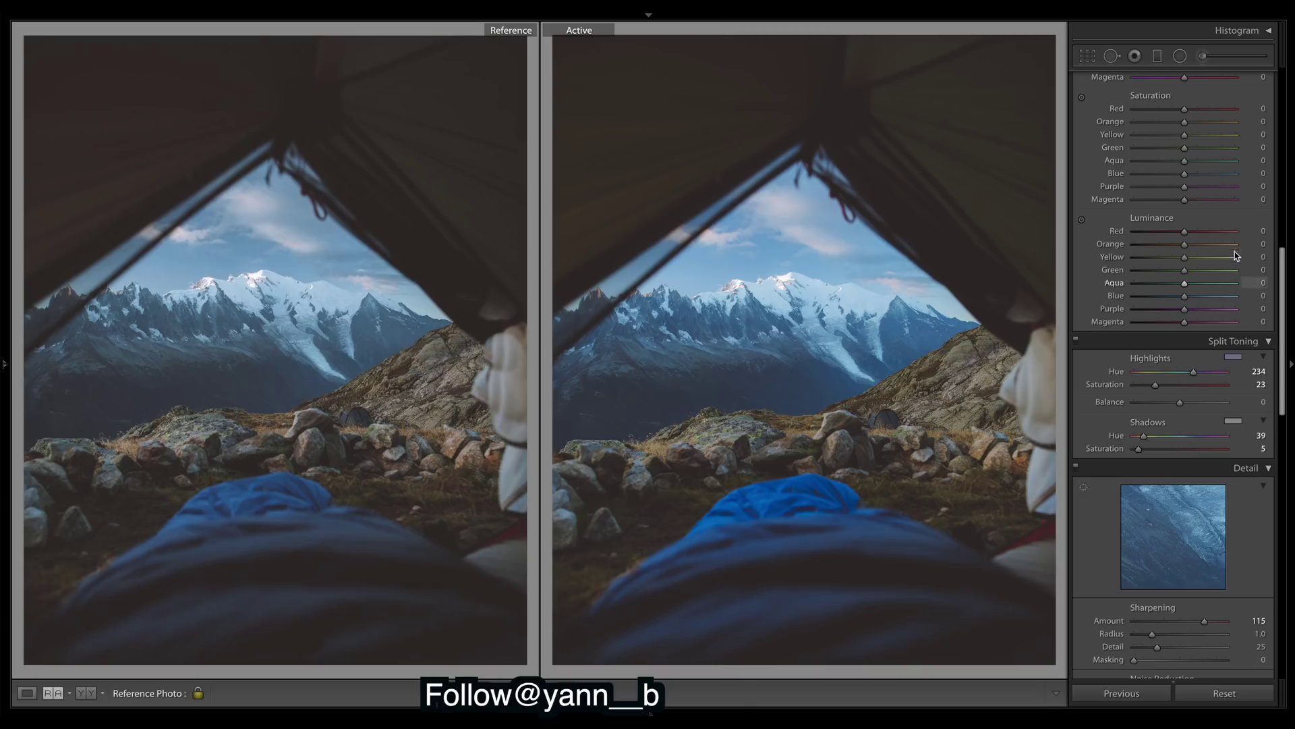
Try an HSL Blue saturation of −26 and reset it, and try a Split Toning highlight saturation of 41 and undo it
left_click_drag(1284, 365, 1290, 309)
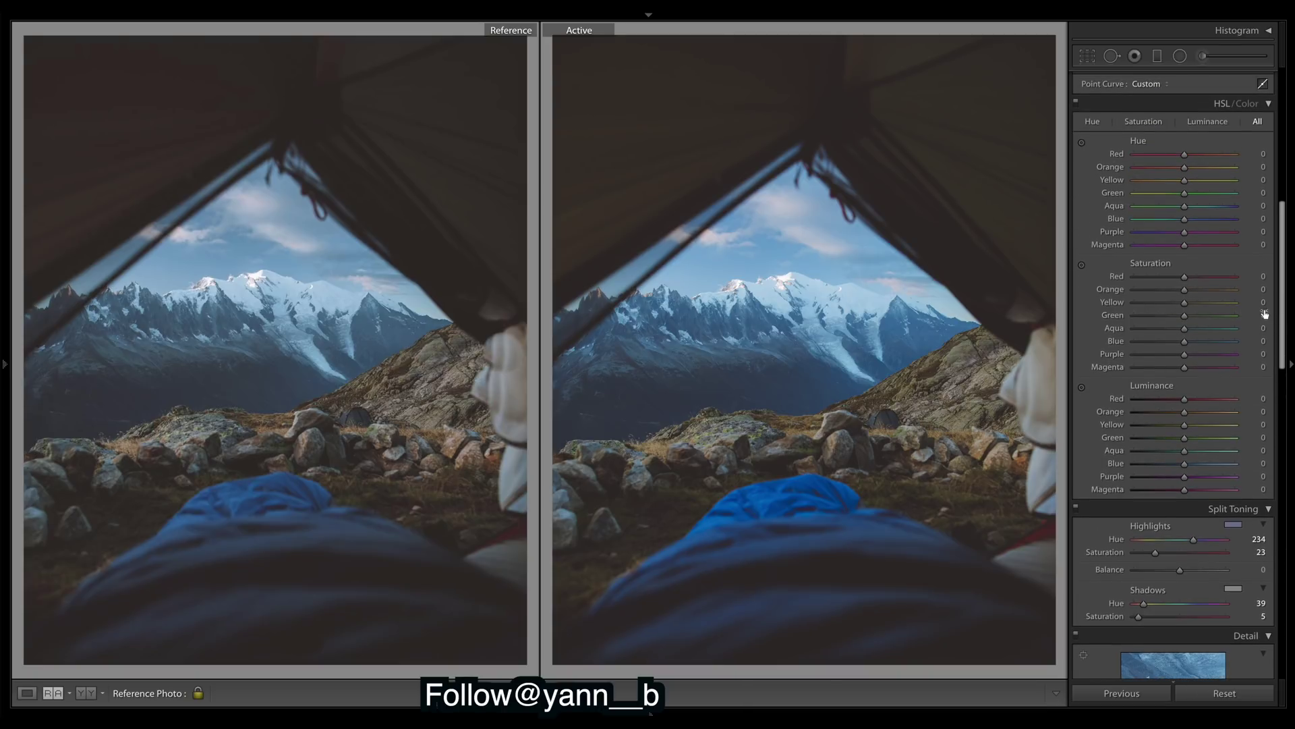
double_click(1164, 330)
left_click(1168, 342)
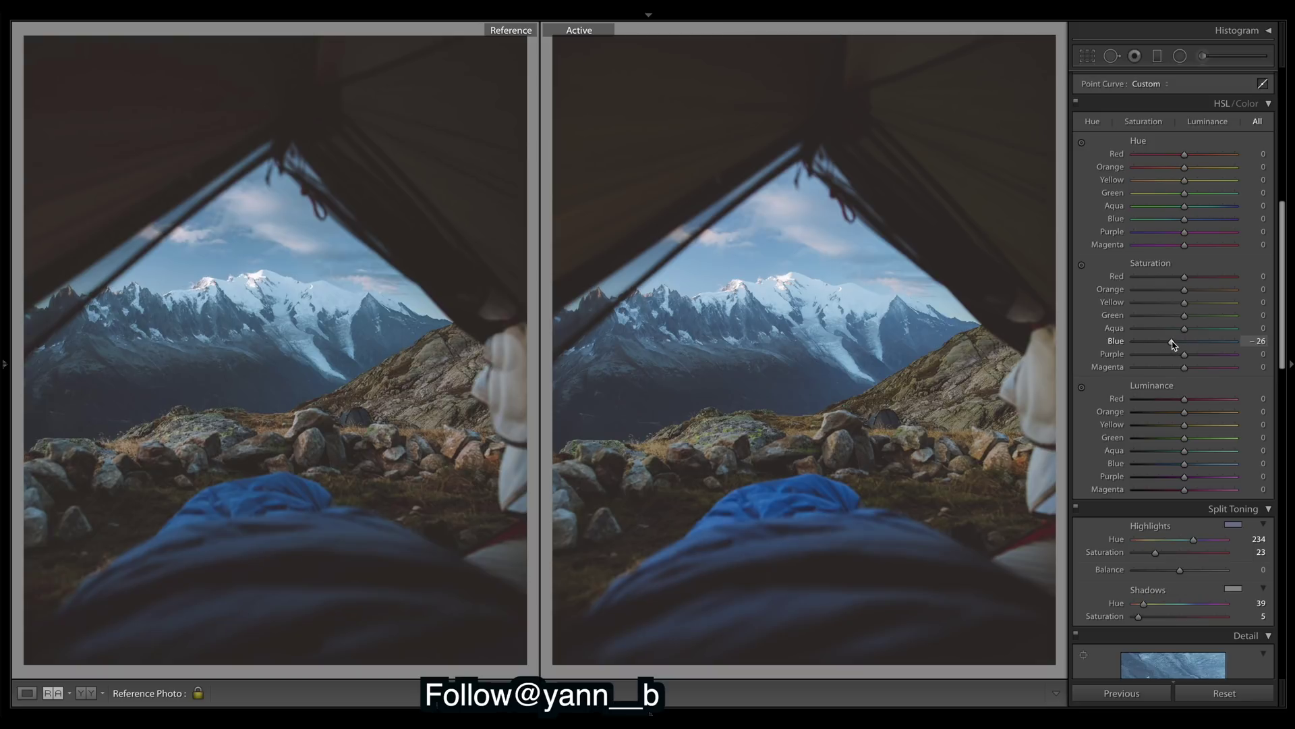
double_click(1172, 344)
left_click_drag(1155, 554, 1142, 564)
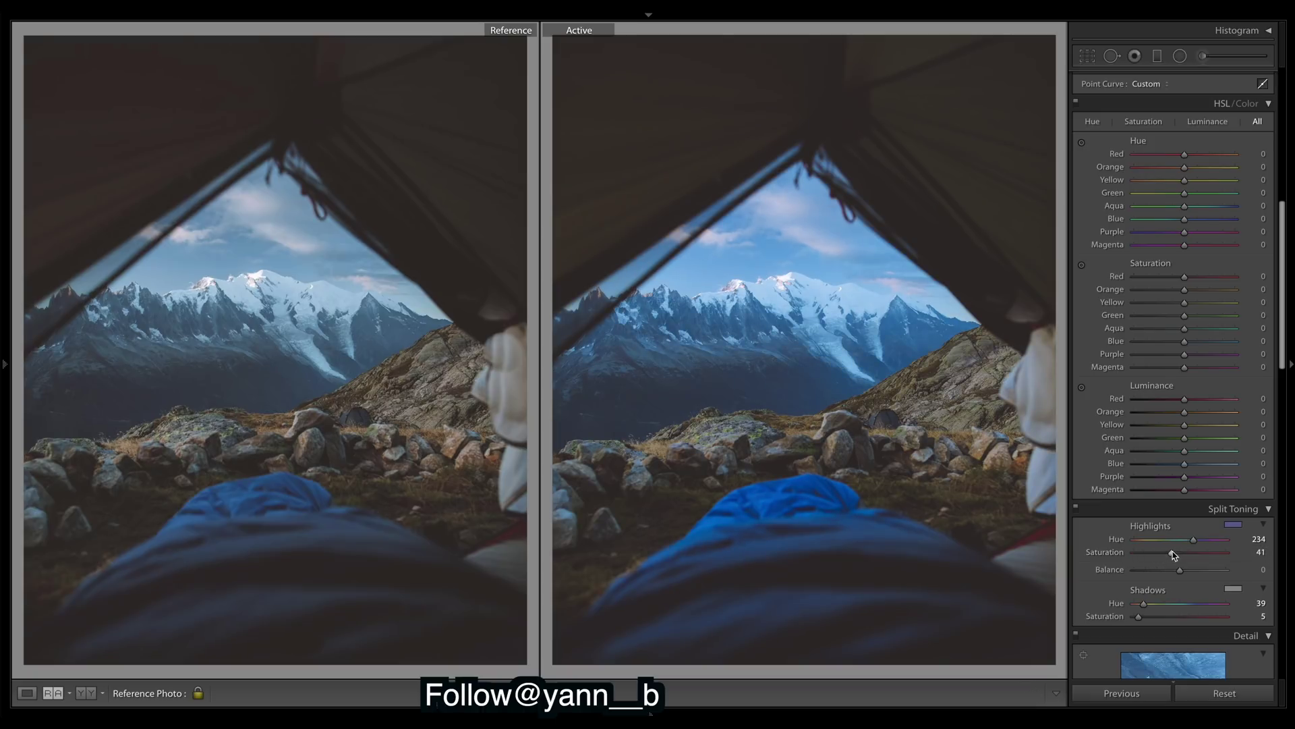
key("ctrl+z")
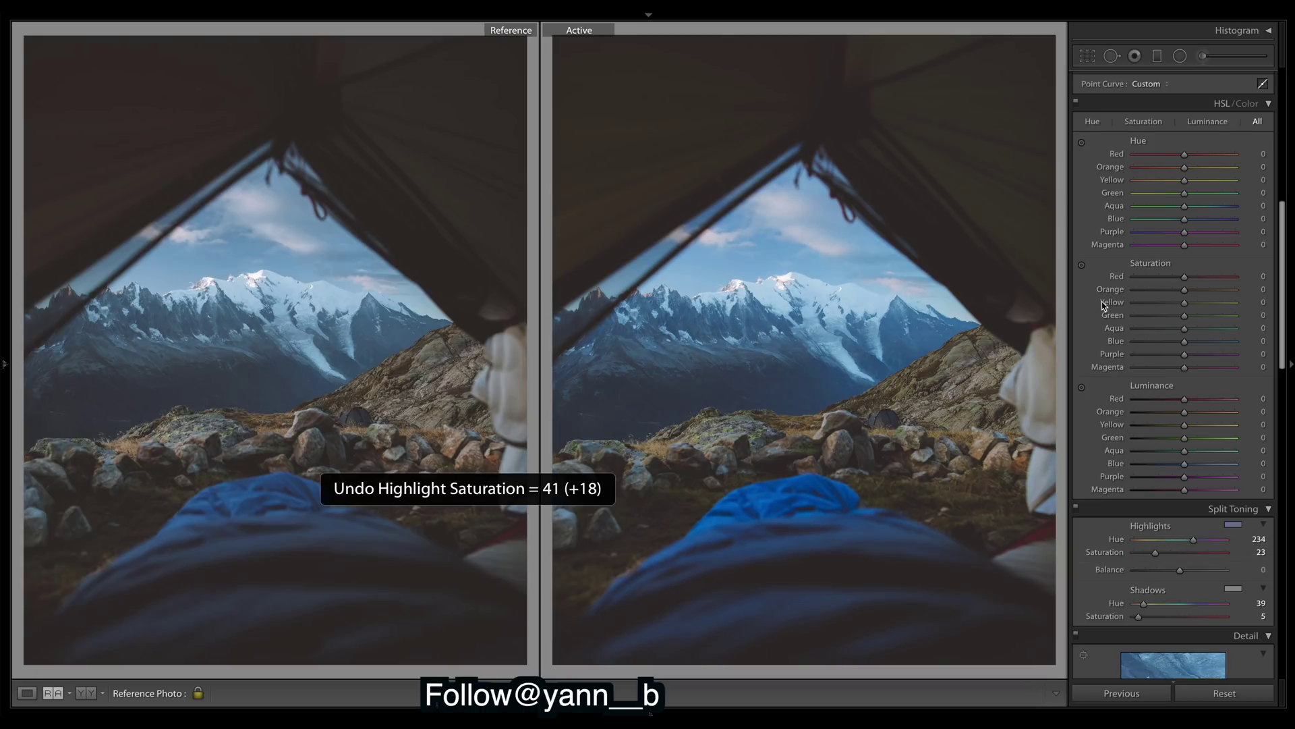
Lower the HSL Blue saturation to −36 and set the Calibration Shadows Tint to −5
left_click_drag(1184, 340, 1167, 344)
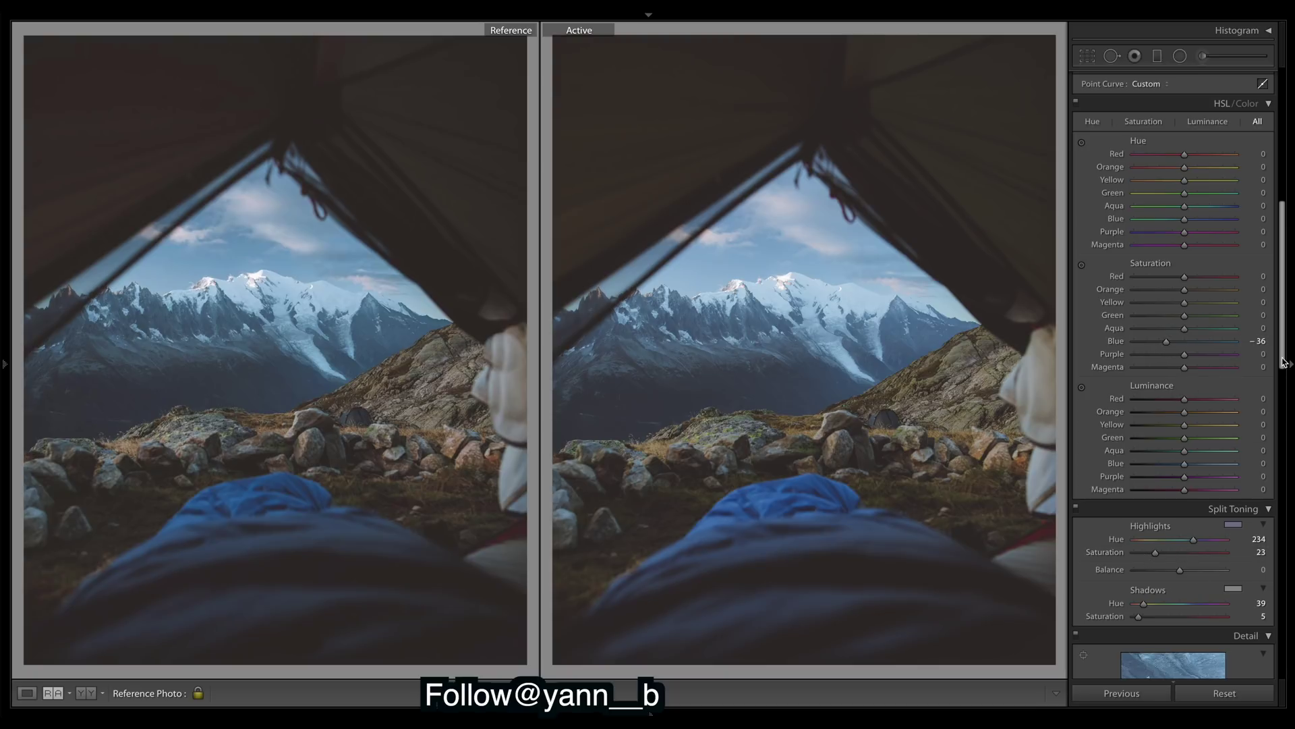
scroll(1283, 370, "down", 1)
mouse_move(1283, 370)
left_mouse_down()
mouse_move(1285, 444)
mouse_move(1285, 344)
mouse_move(1277, 617)
mouse_move(1285, 384)
left_mouse_up()
scroll(1277, 617, "down", 3)
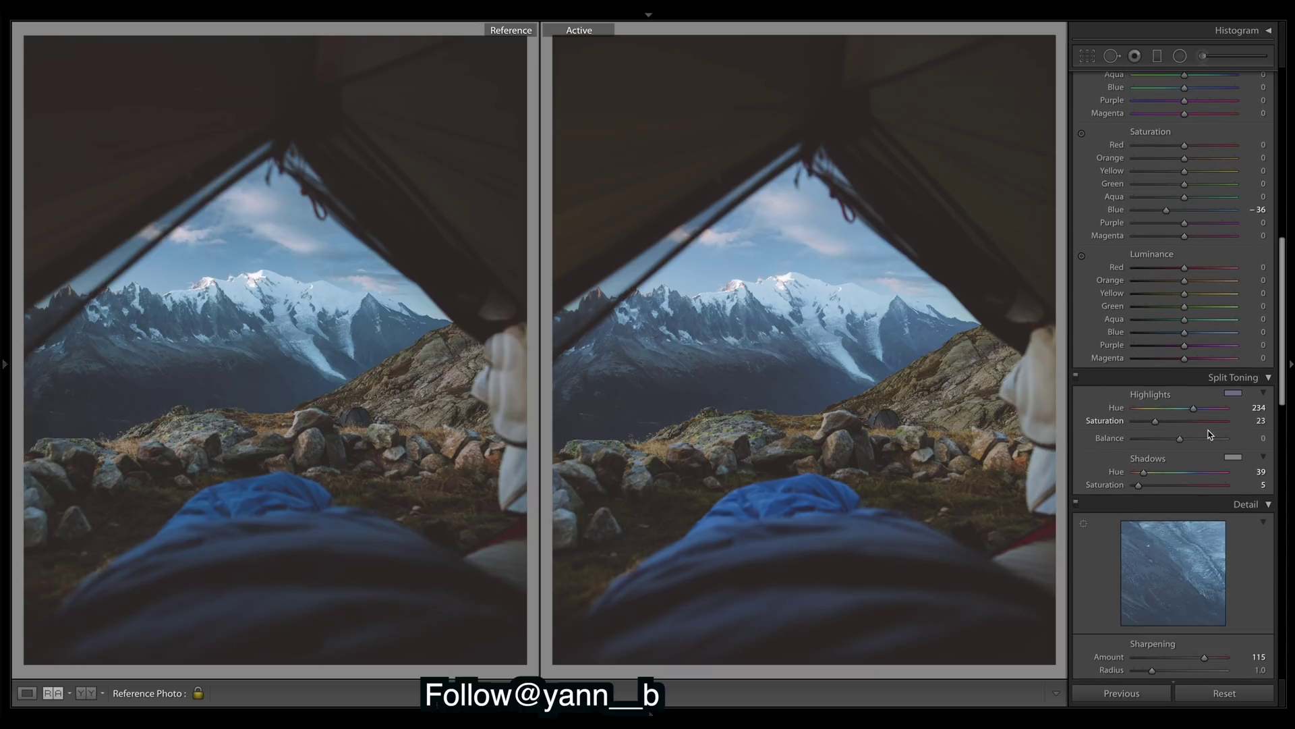
left_click_drag(1281, 307, 1281, 587)
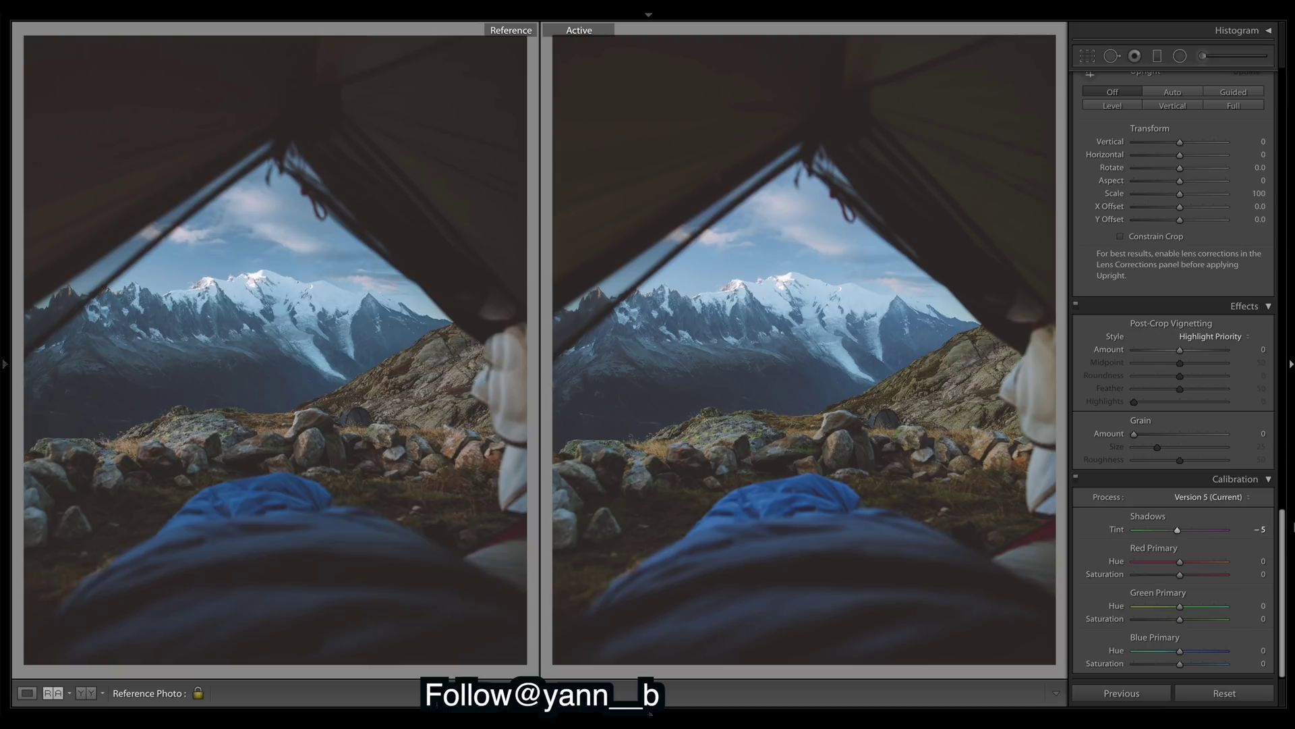
Re-enter the white balance Temp value in the Basic adjustments
scroll(1287, 531, "up", 10)
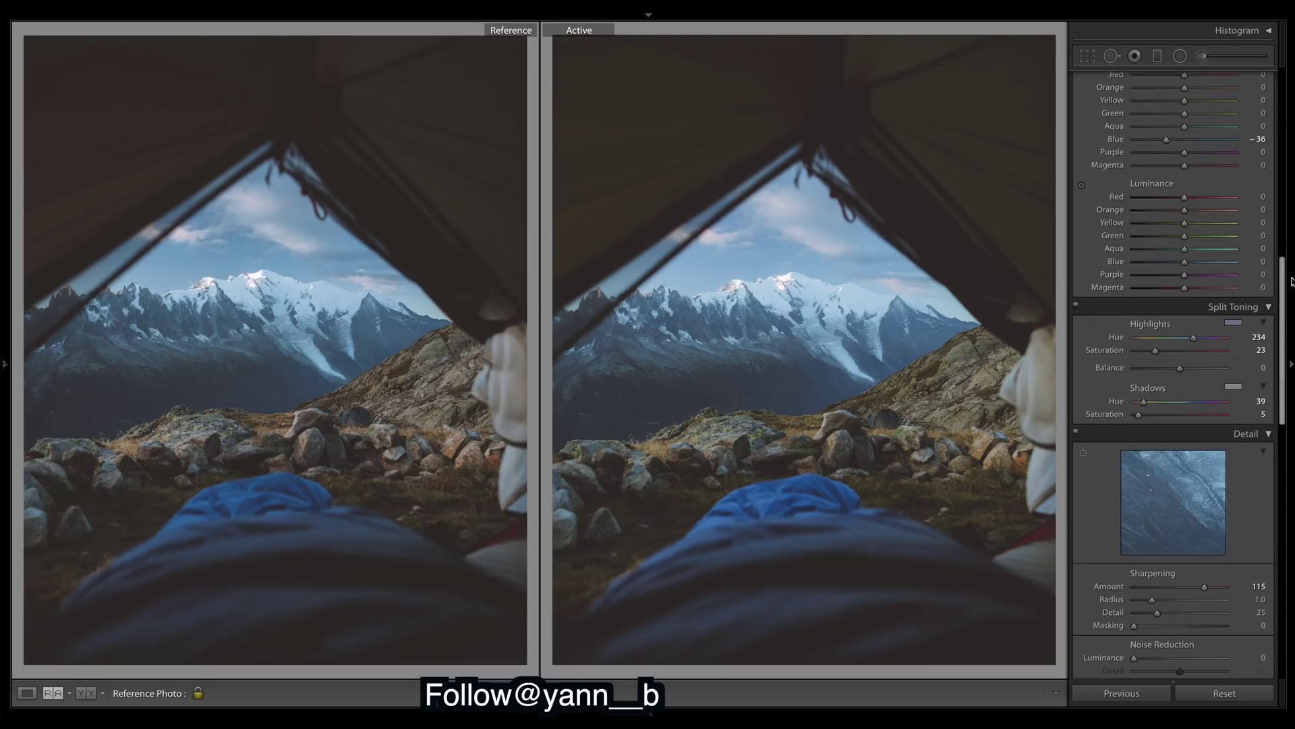
scroll(1174, 364, "up", 10)
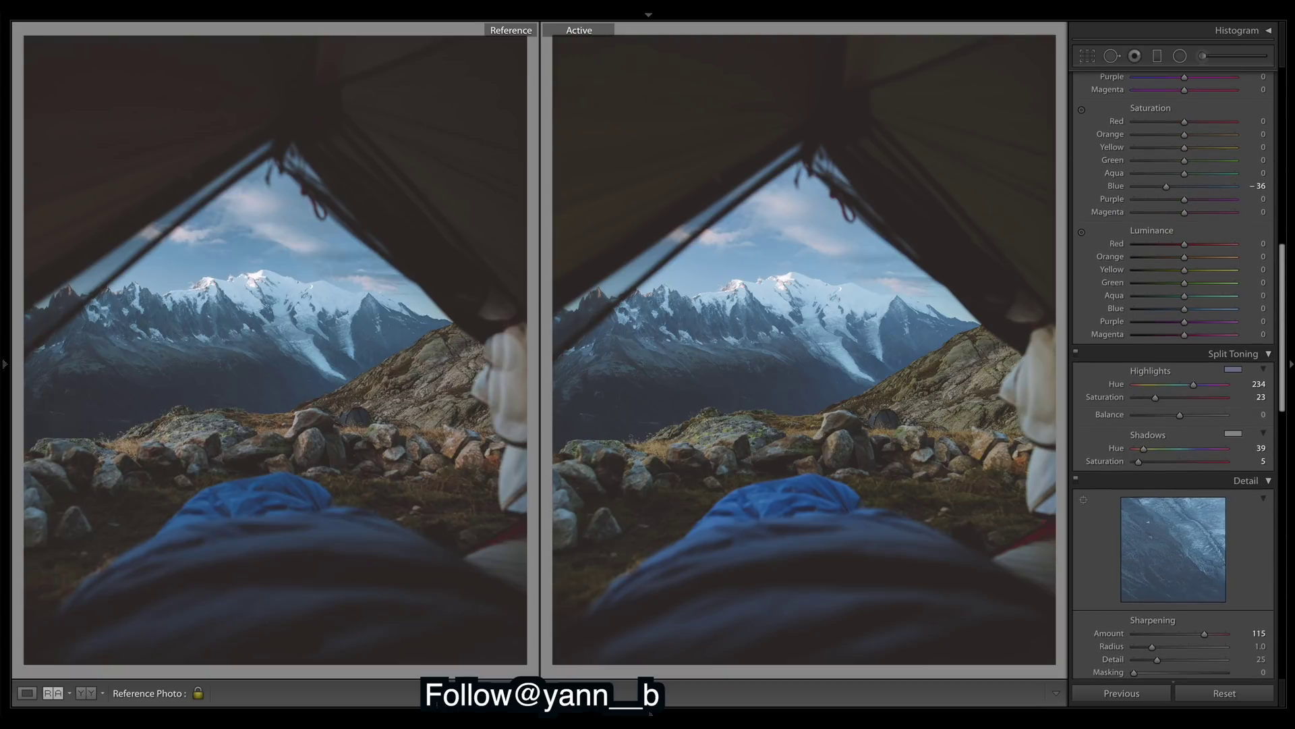
scroll(1174, 364, "up", 3)
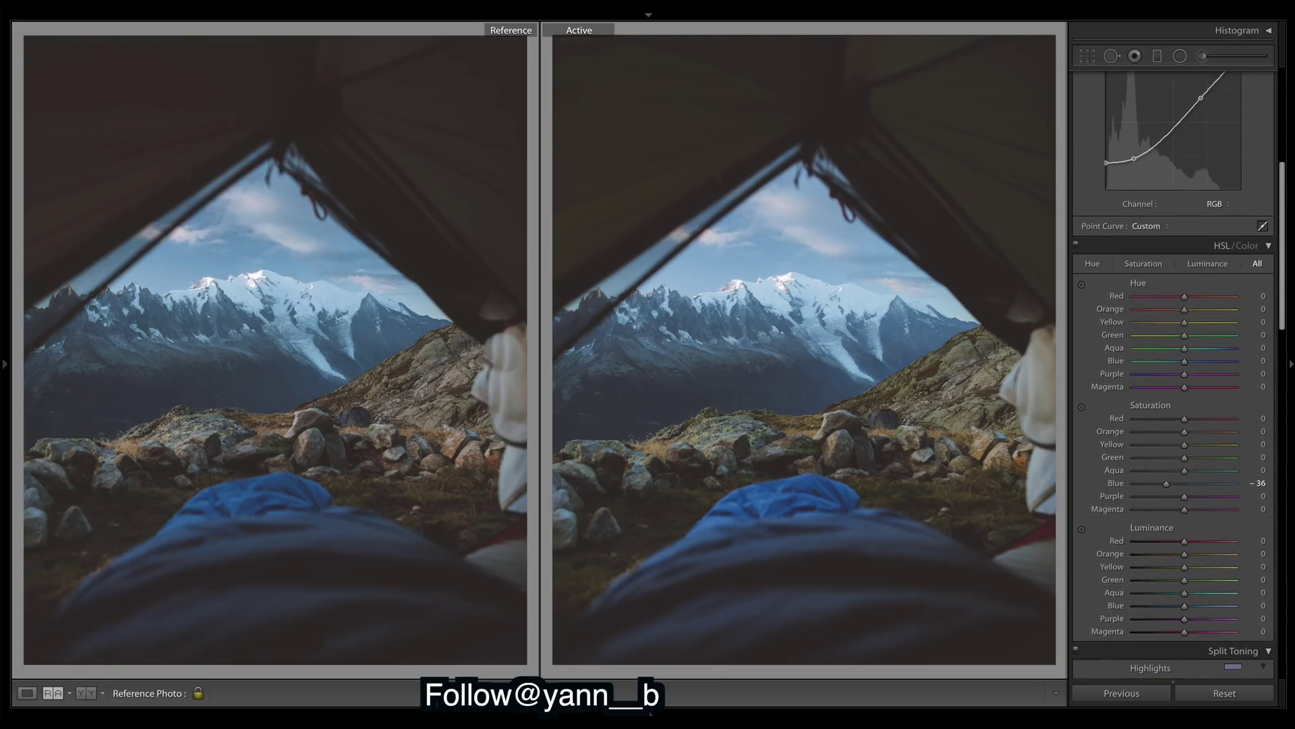
scroll(1174, 364, "up", 5)
scroll(1174, 365, "down", 4)
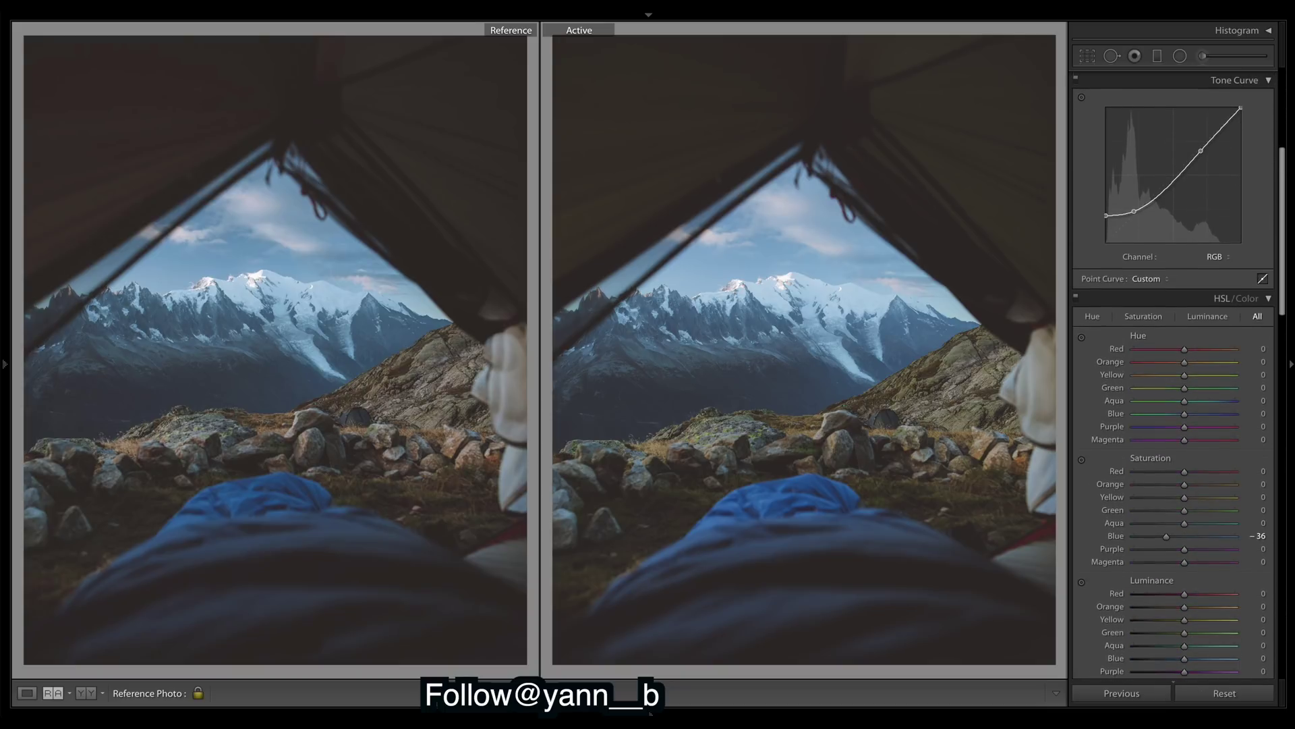
scroll(1278, 138, "up", 7)
left_click(1259, 123)
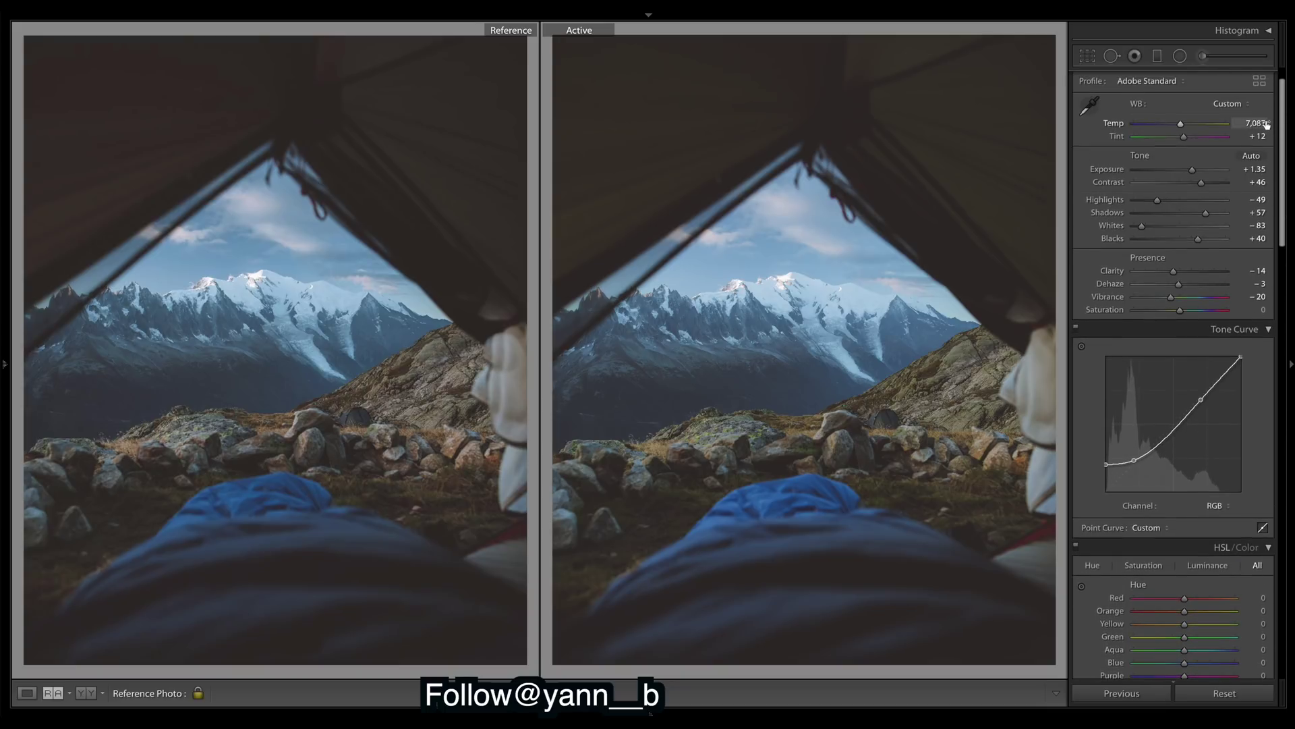
type("7")
key("Return")
left_click_drag(1279, 162, 1277, 315)
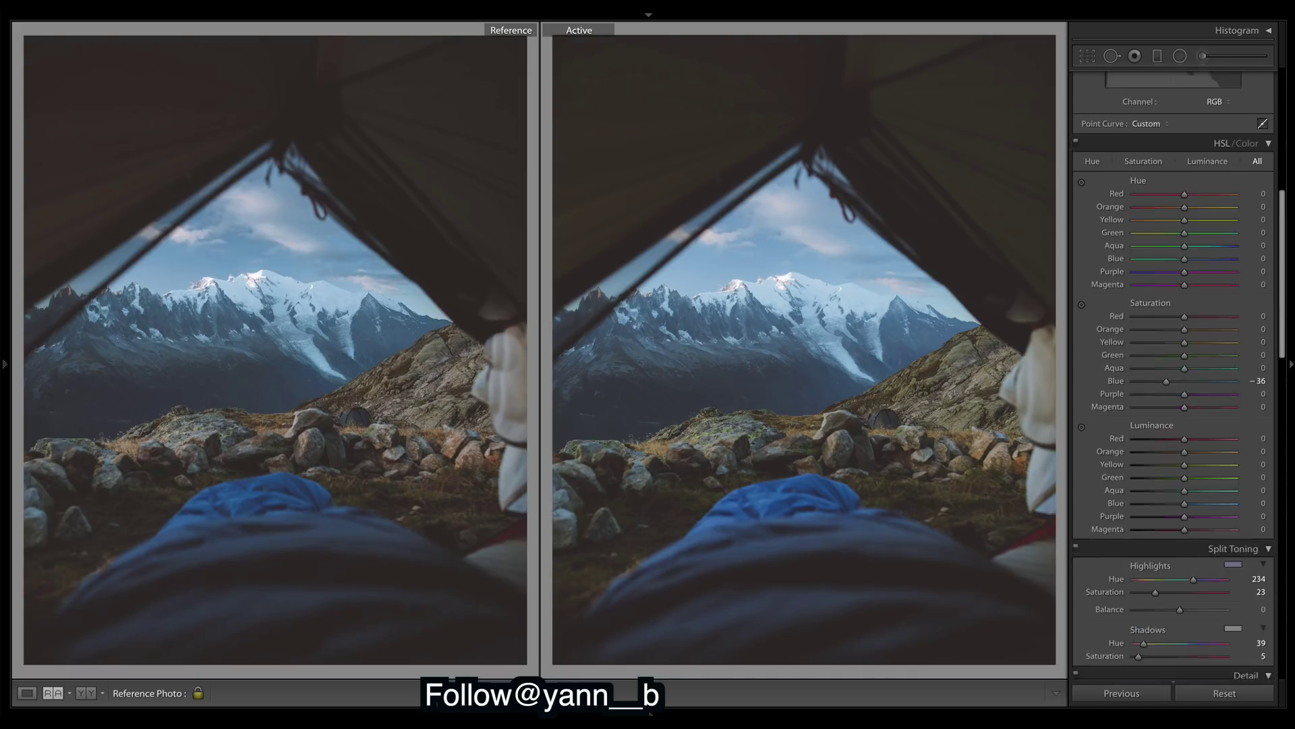
Try strong HSL Hue shifts, taking Yellow to +100 and −100 and Orange to −45, and revert each one
scroll(1174, 371, "up", 2)
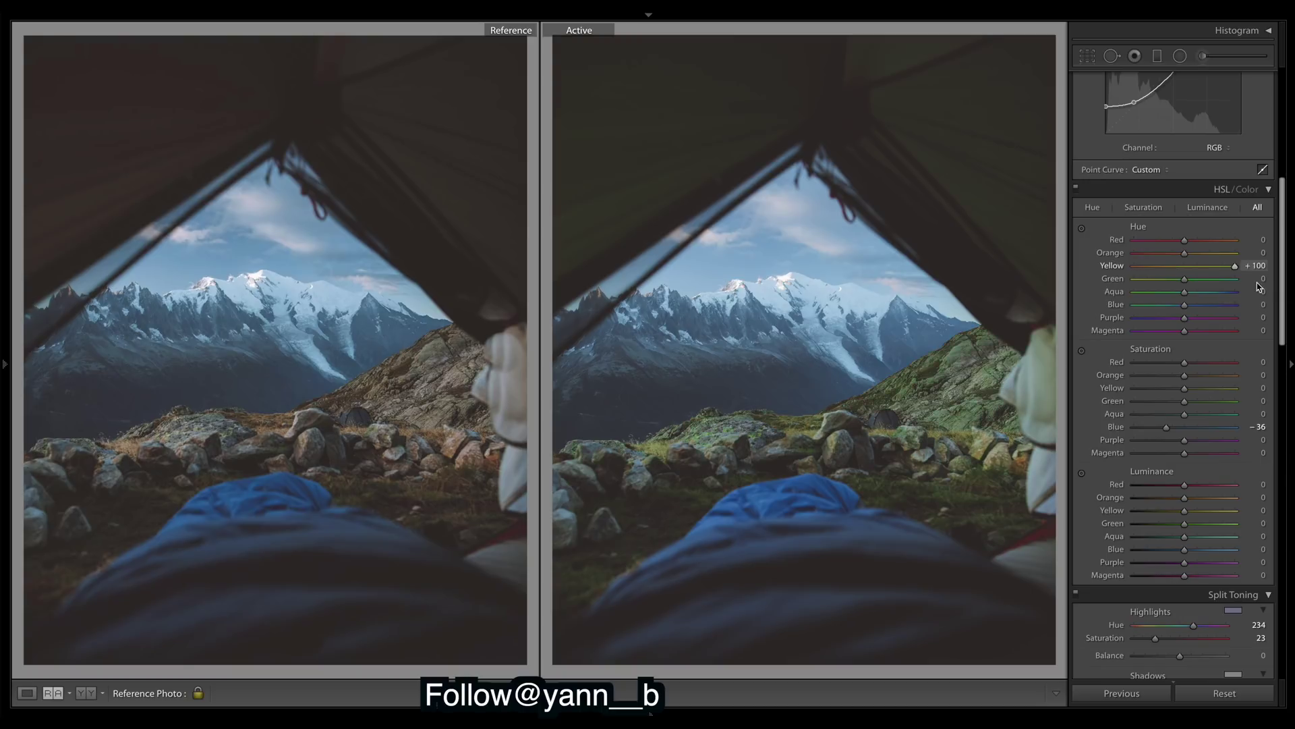
double_click(1193, 270)
left_click_drag(1184, 265, 1252, 269)
key("ctrl+z")
left_click_drag(1183, 254, 1251, 255)
key("ctrl+z")
mouse_move(1169, 266)
left_mouse_down()
mouse_move(1153, 265)
mouse_move(1290, 277)
mouse_move(1194, 271)
mouse_move(1208, 272)
mouse_move(1162, 253)
left_mouse_up()
double_click(1210, 271)
key("ctrl+z")
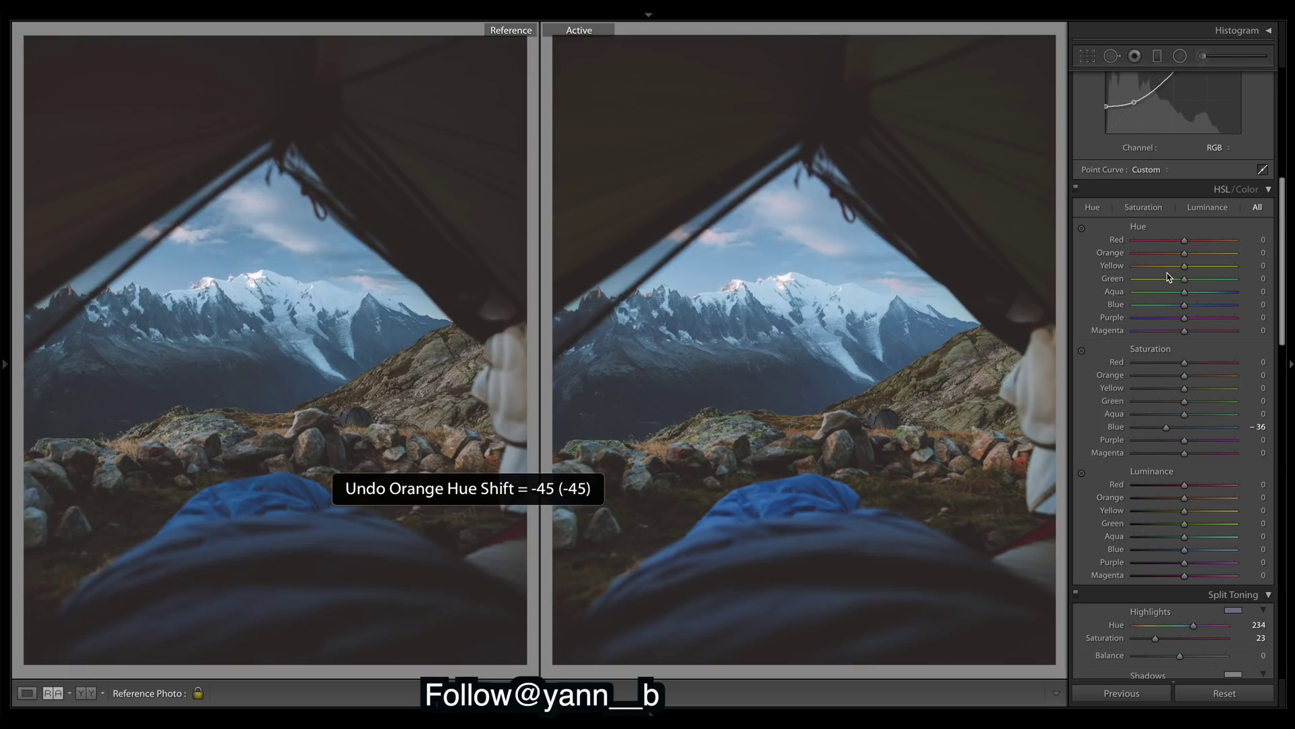
left_click_drag(1185, 265, 1113, 266)
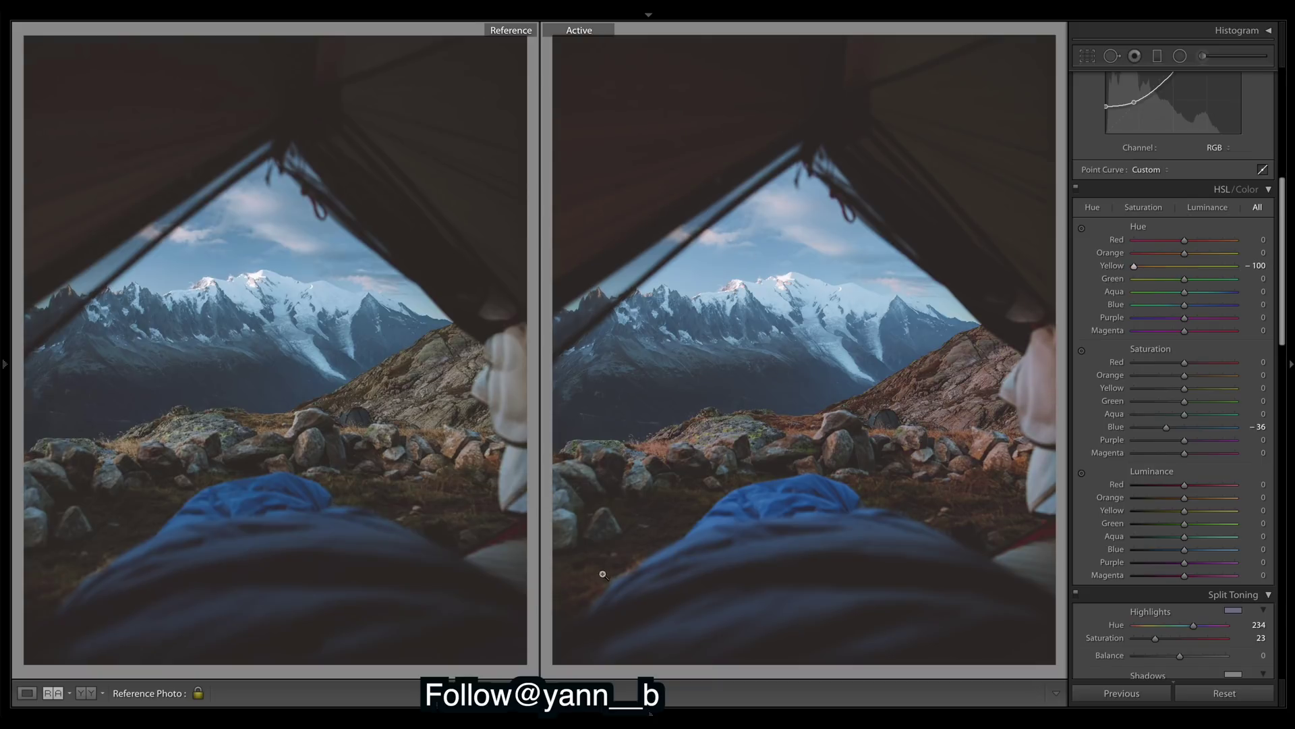
double_click(1134, 267)
Set the HSL Hue to −9 for Orange and −22 for Yellow
mouse_move(1155, 253)
left_mouse_down()
mouse_move(1189, 253)
mouse_move(1147, 253)
left_mouse_up()
left_click_drag(1148, 253, 1143, 254)
double_click(1148, 254)
mouse_move(1184, 266)
left_mouse_down()
mouse_move(1165, 268)
mouse_move(1180, 276)
mouse_move(1180, 252)
left_mouse_up()
Lower the HSL Saturation to −4 for Orange, −25 for Yellow and −39 for Green
left_click_drag(1177, 309, 1182, 307)
left_click_drag(1183, 363, 1182, 367)
left_click_drag(1182, 379, 1181, 380)
mouse_move(1185, 390)
left_mouse_down()
mouse_move(1200, 390)
mouse_move(1173, 399)
left_mouse_up()
left_click_drag(1185, 405, 1238, 403)
double_click(1233, 404)
left_click_drag(1167, 403, 1171, 408)
Set the HSL Luminance to −5 for Orange, +31 for Yellow and −12 for Blue
scroll(1220, 388, "down", 5)
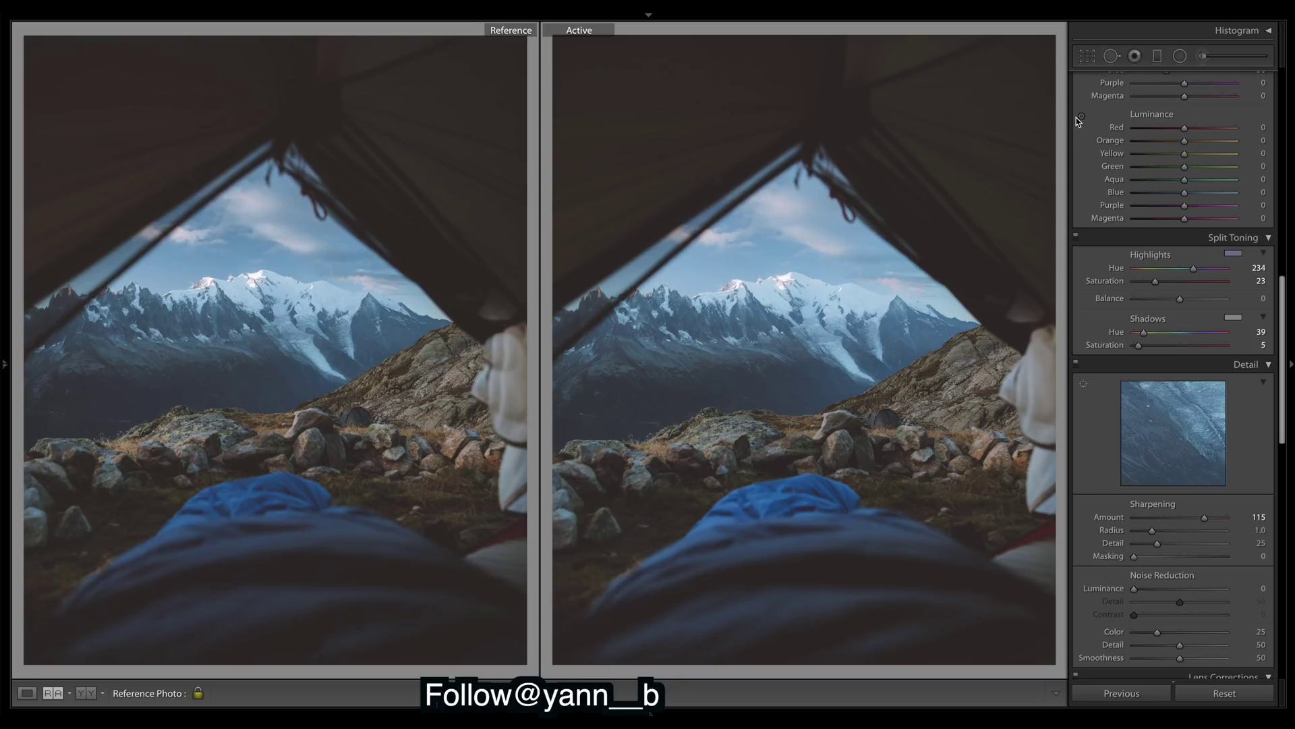
left_click_drag(1284, 334, 1290, 309)
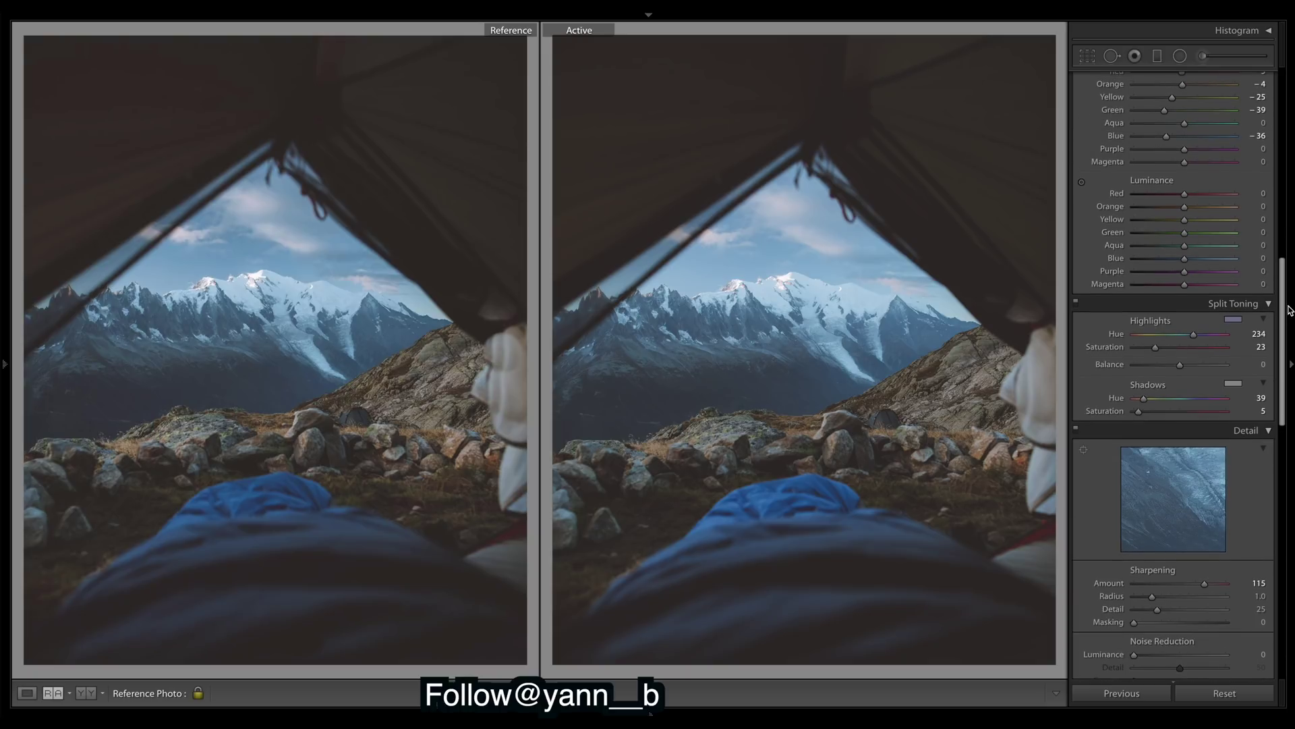
left_click(1204, 220)
left_click_drag(1205, 224, 1207, 227)
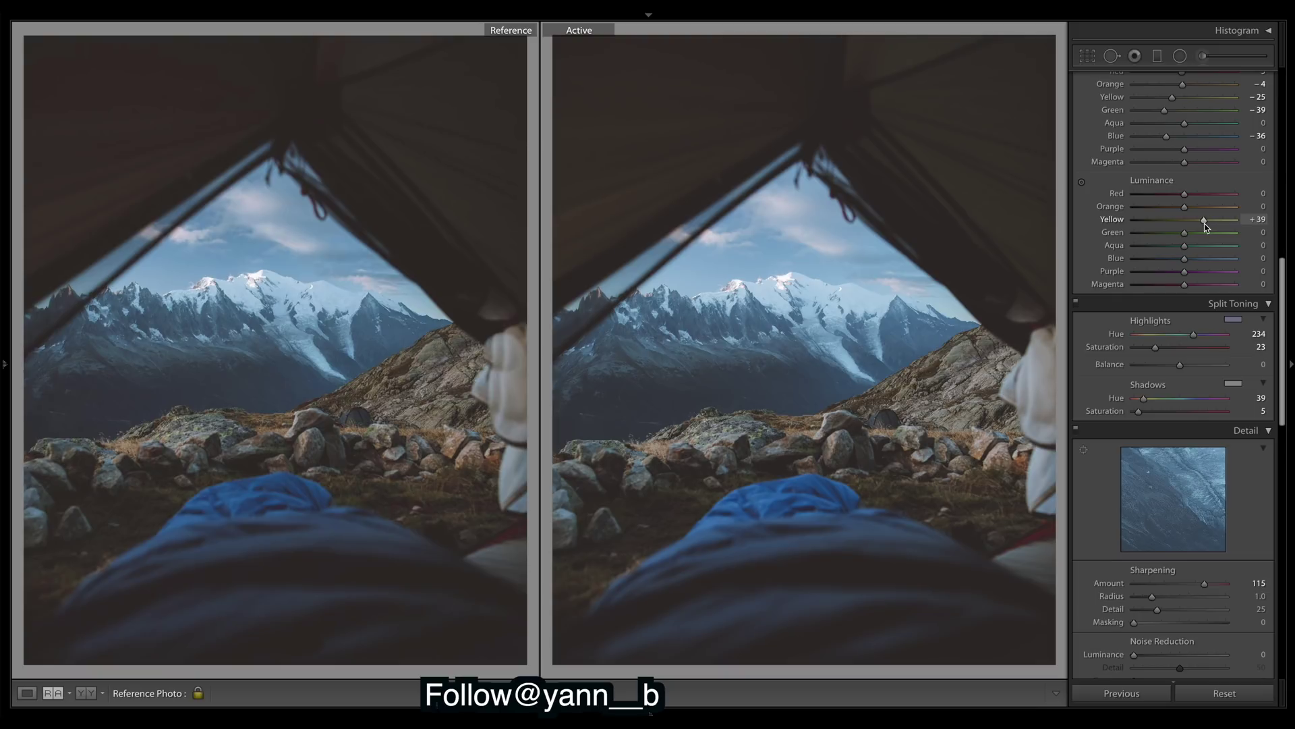
left_click_drag(1204, 222, 1200, 224)
mouse_move(1189, 207)
left_mouse_down()
mouse_move(1173, 211)
mouse_move(1184, 215)
left_mouse_up()
left_click_drag(1185, 264, 1180, 264)
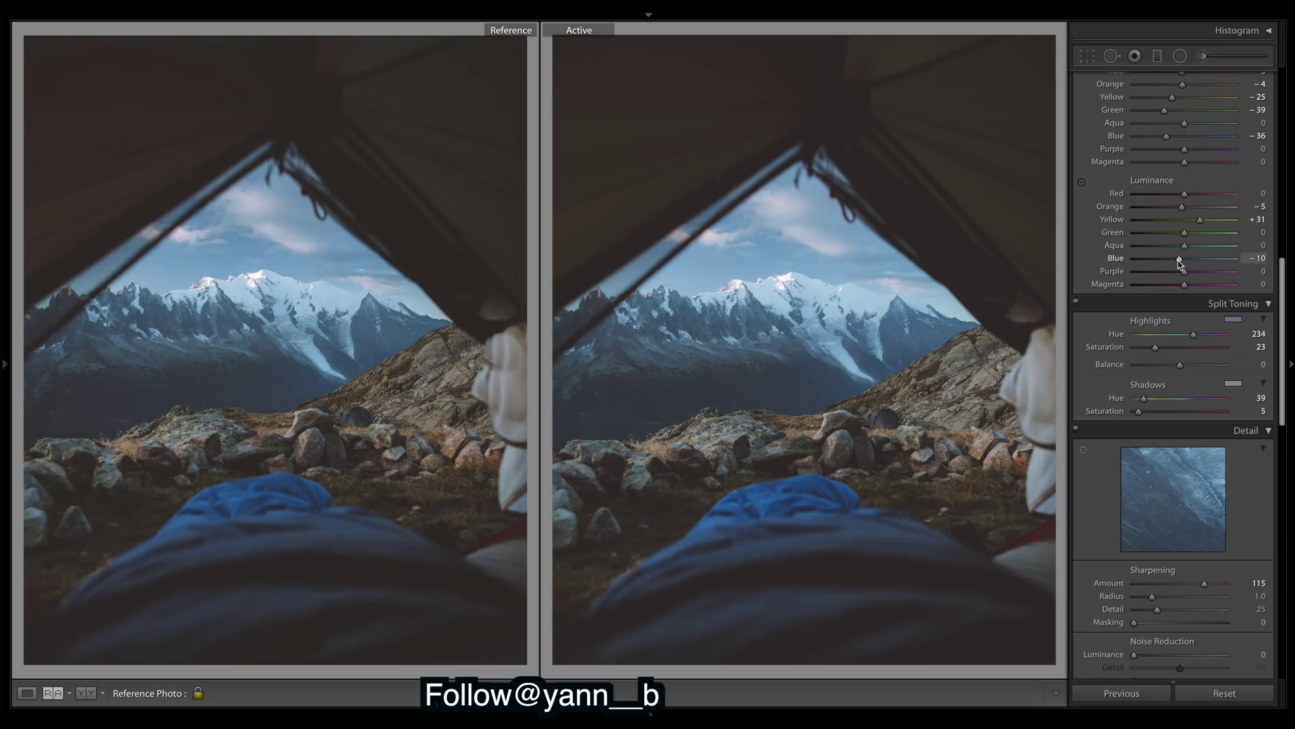
left_click_drag(1180, 262, 1180, 260)
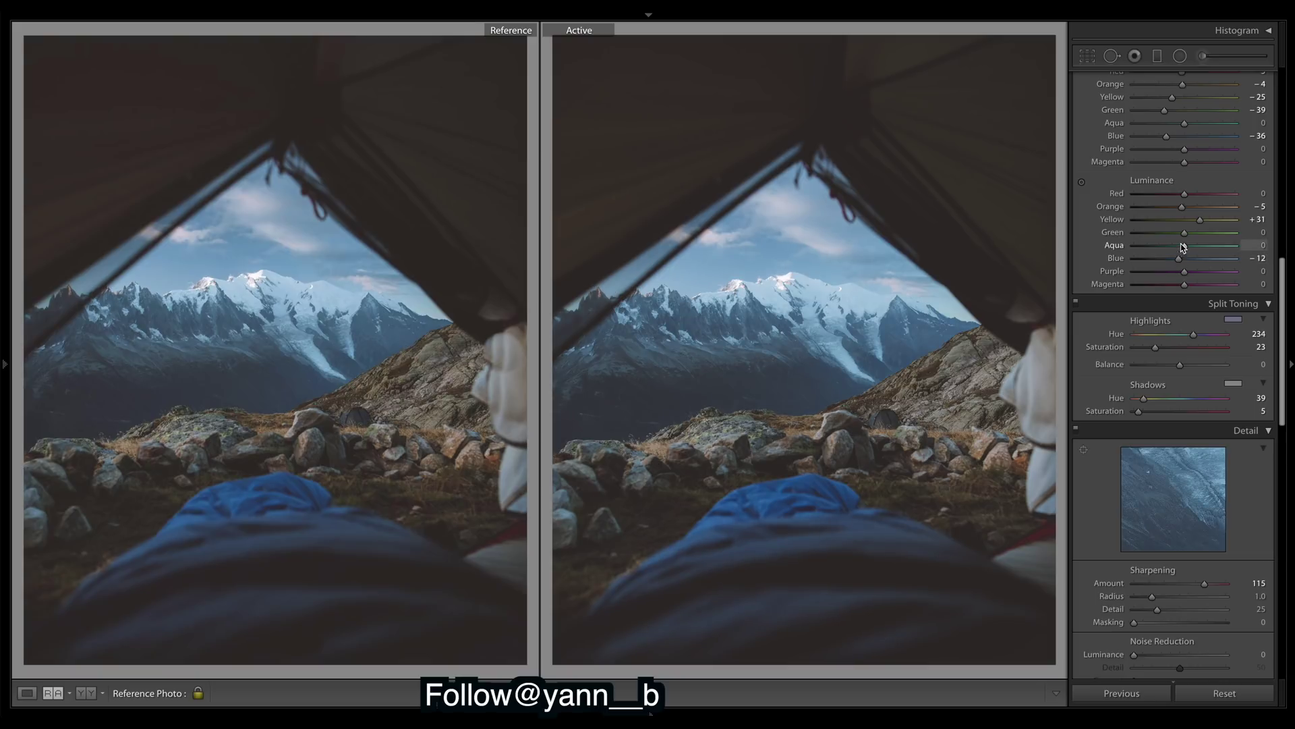
Reset all HSL Luminance values to compare the effect, and undo the reset
double_click(1152, 182)
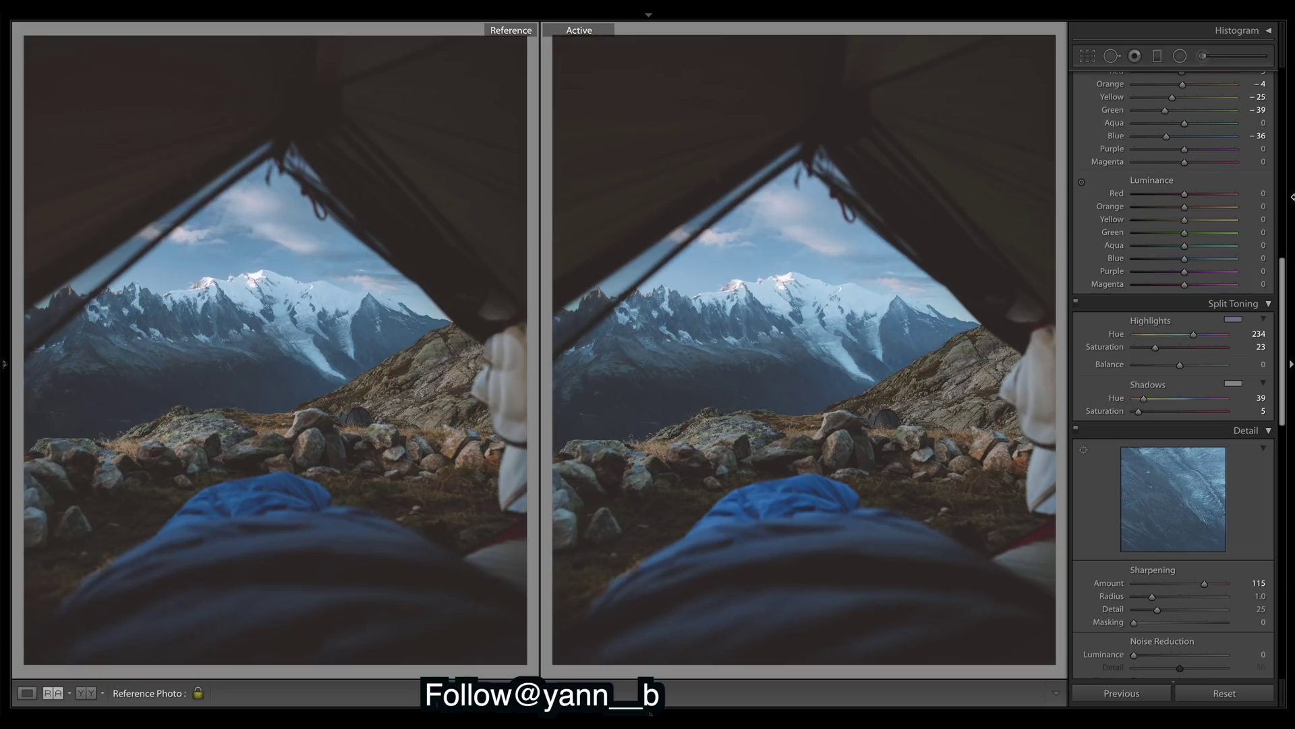
key("ctrl+z")
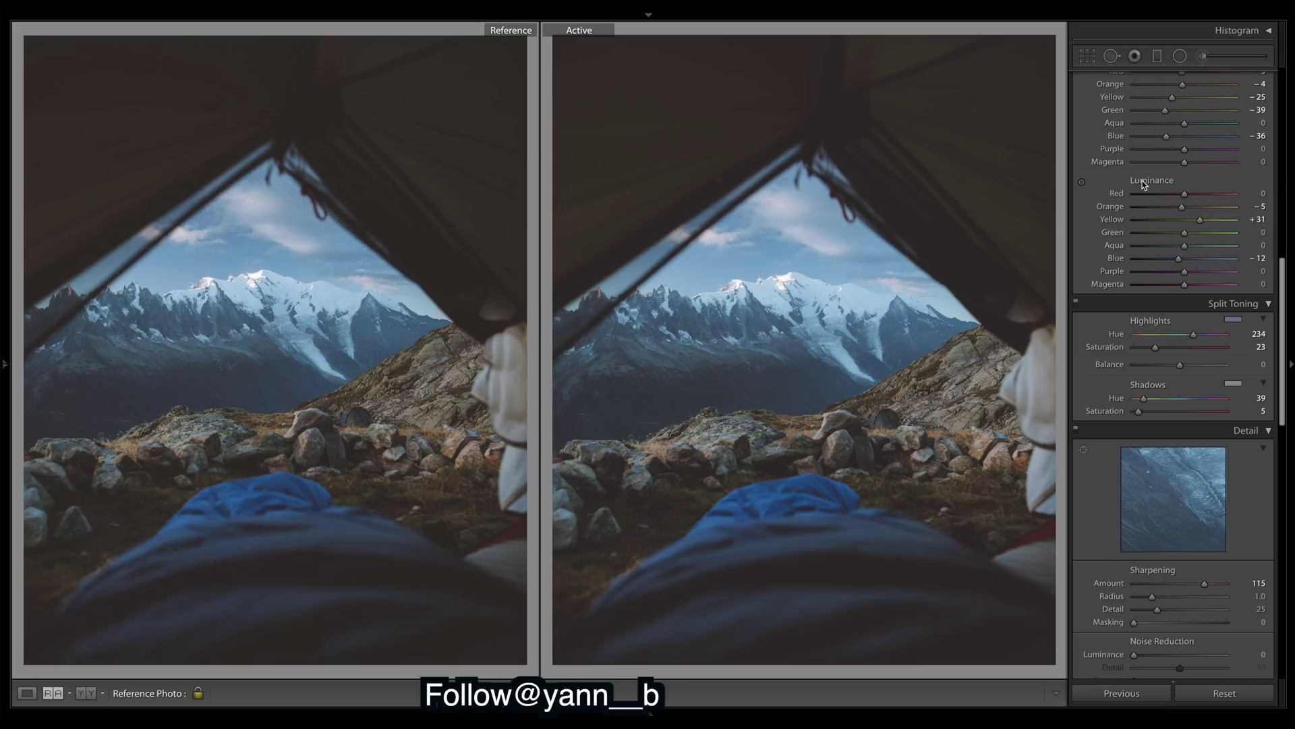
key("ctrl+z")
Set Post-Crop Vignetting to Amount −5, Midpoint 8, Roundness −48, Feather 68 and Highlights 77, and the Grain Amount to 4
left_click_drag(1285, 304, 1293, 529)
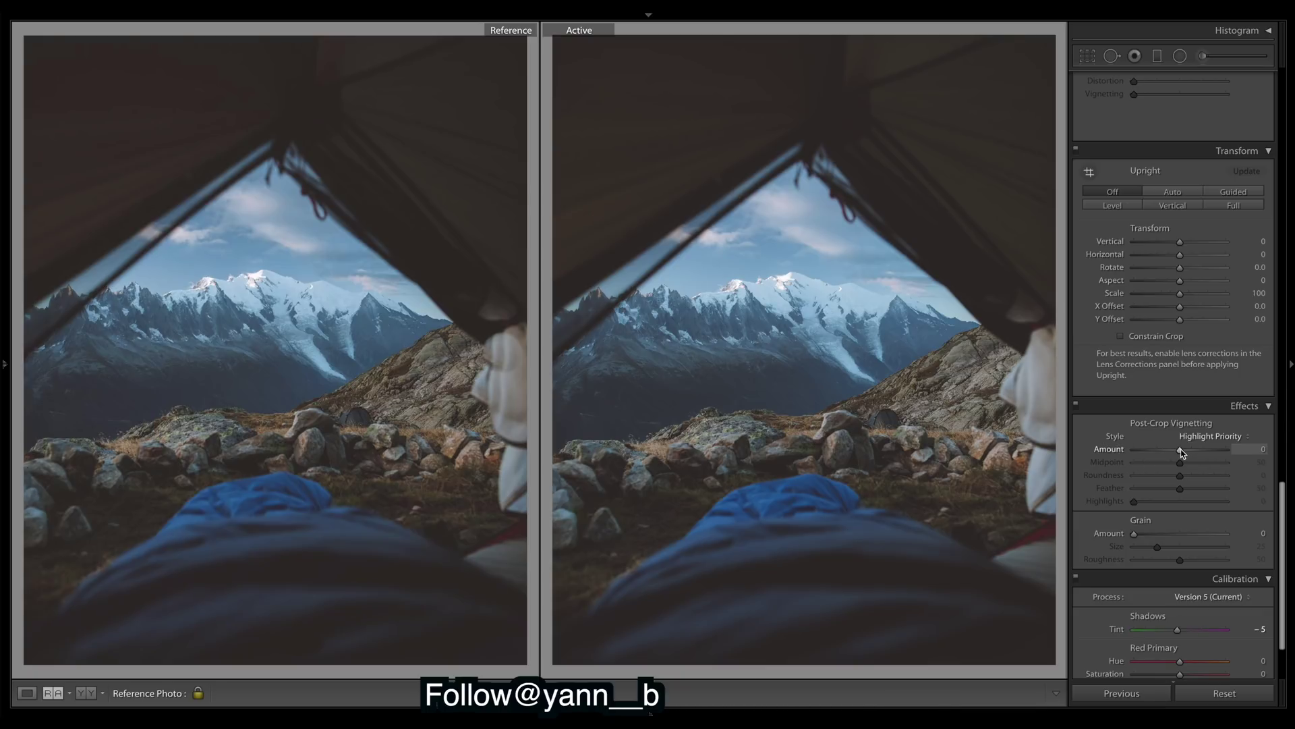
left_click_drag(1180, 449, 1154, 477)
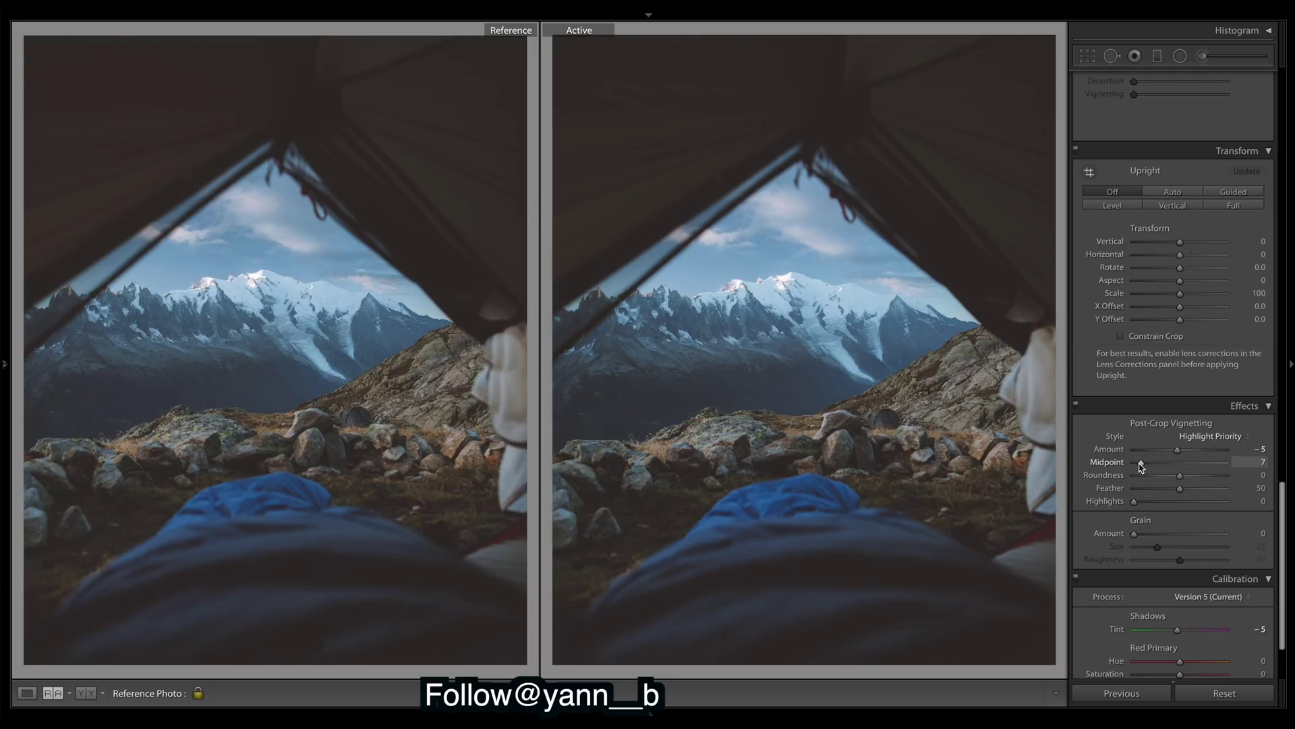
left_click_drag(1140, 465, 1195, 491)
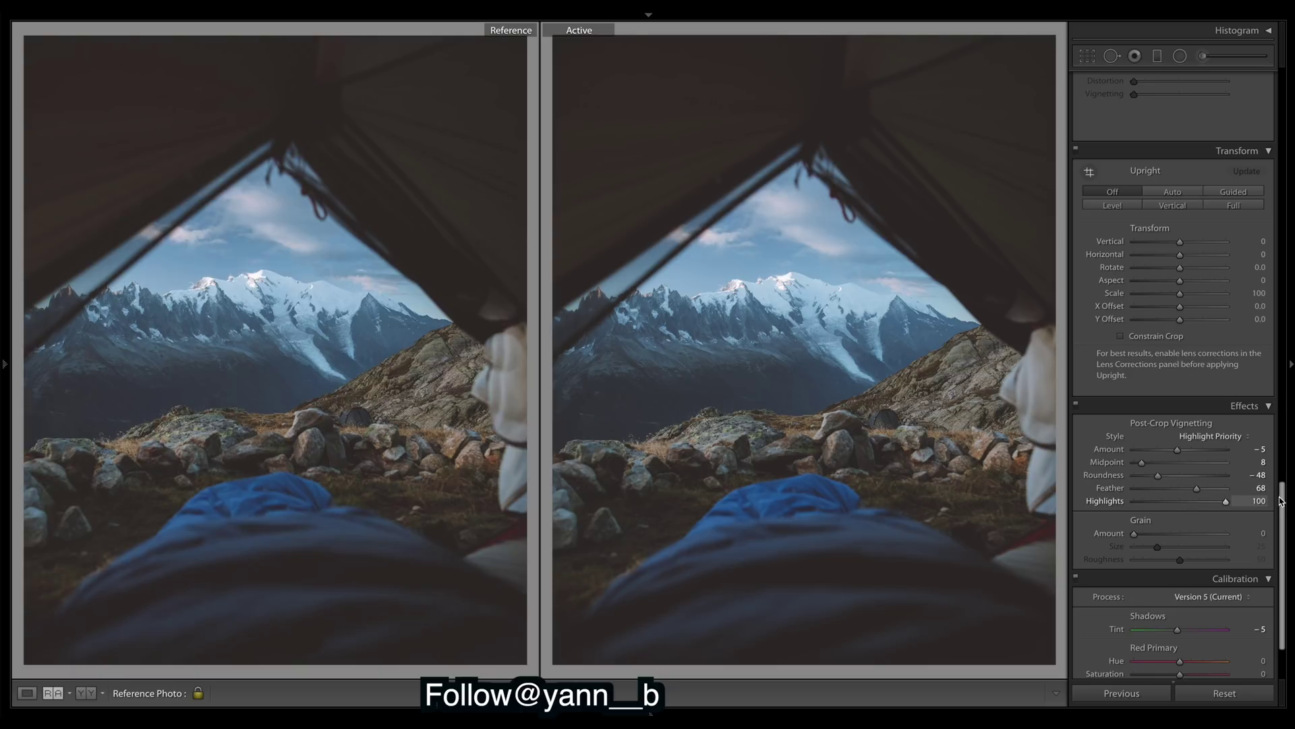
left_click_drag(1134, 501, 1292, 478)
left_click_drag(1226, 501, 1210, 508)
left_click_drag(1218, 516, 1210, 514)
left_click_drag(1136, 536, 1140, 538)
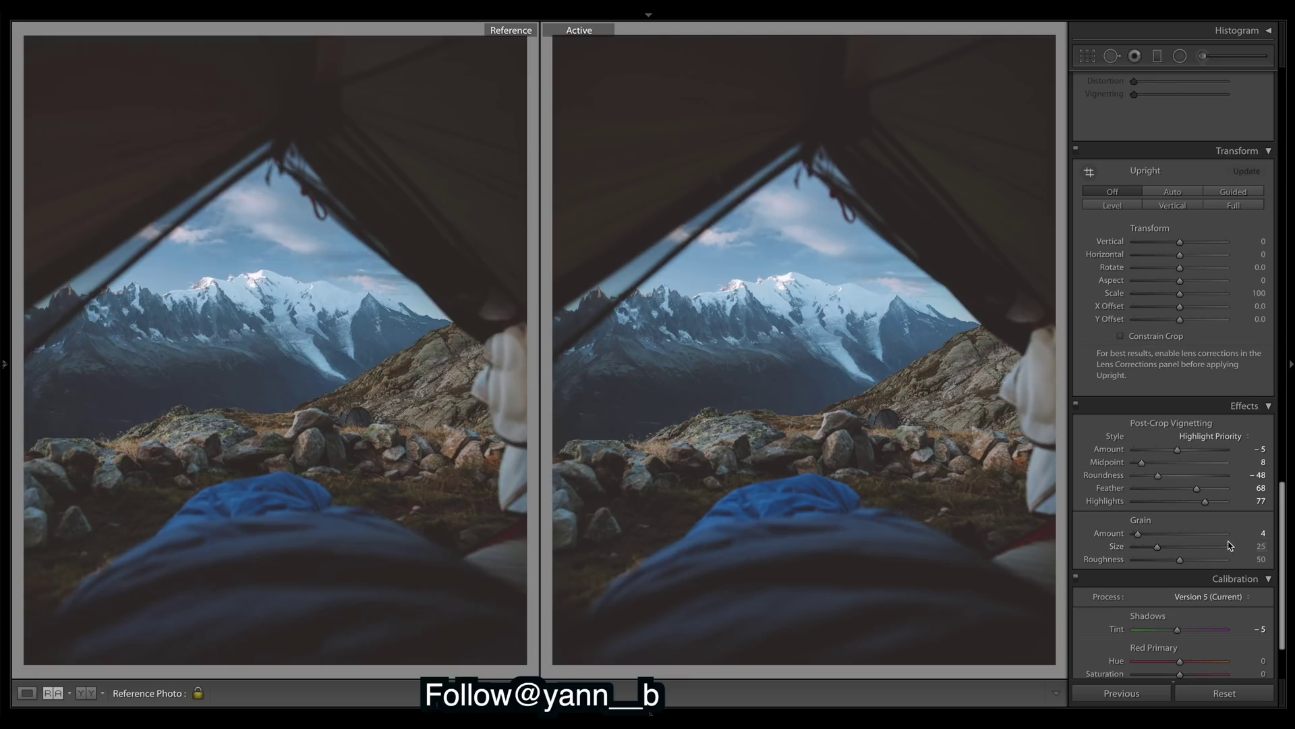
Compare the tent photo's unedited and edited versions against the reference several times
left_click_drag(1284, 561, 1283, 590)
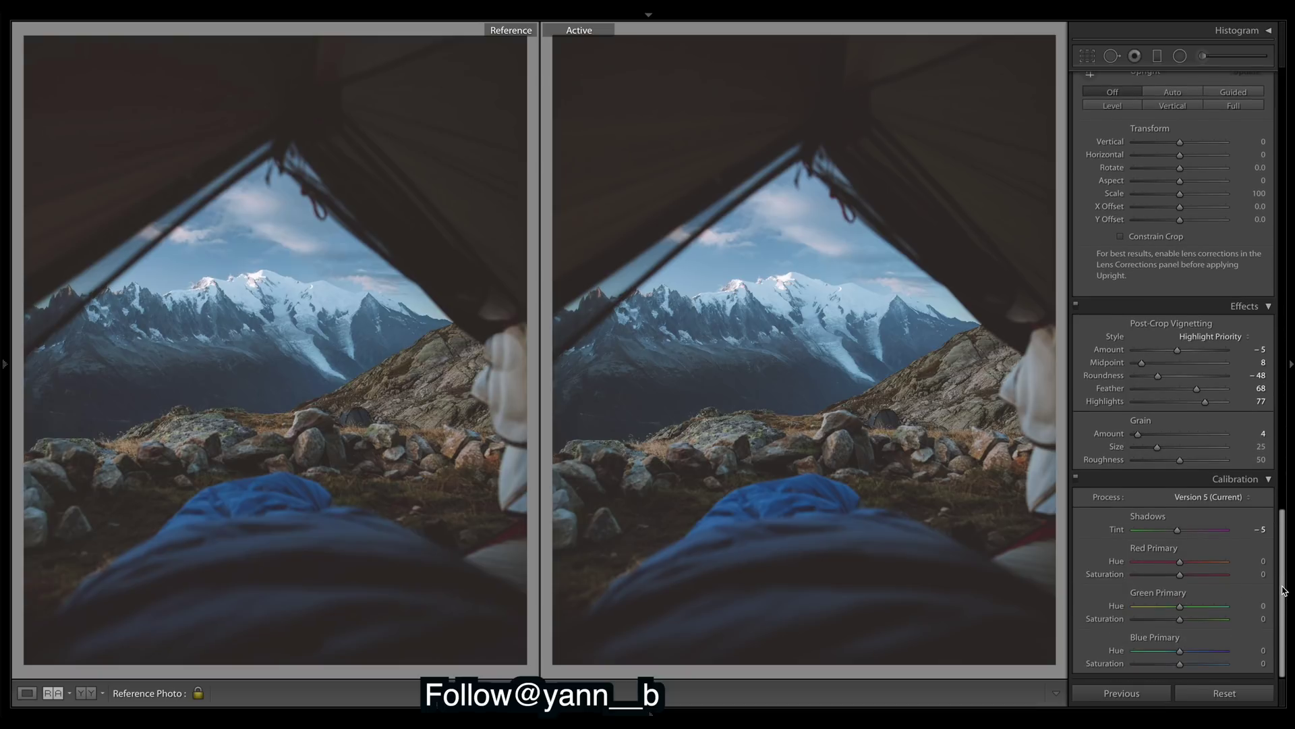
key("backslash")
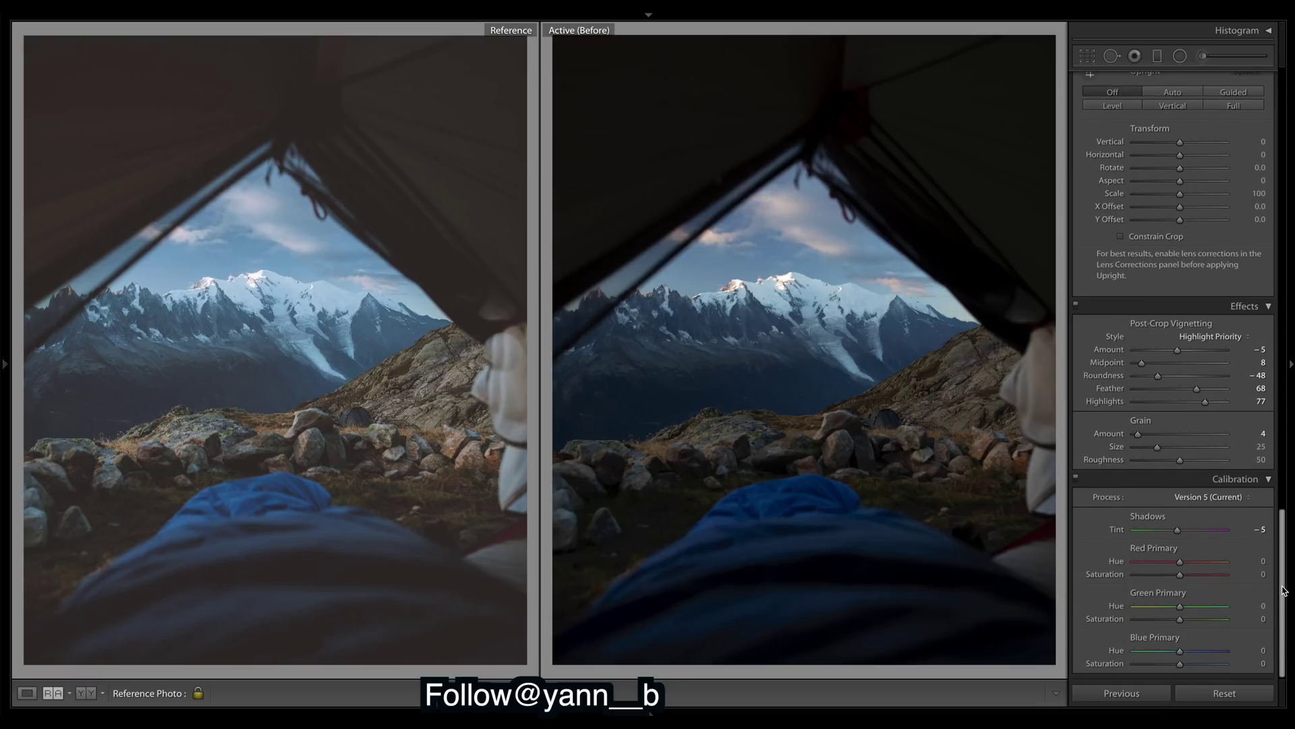
key("backslash")
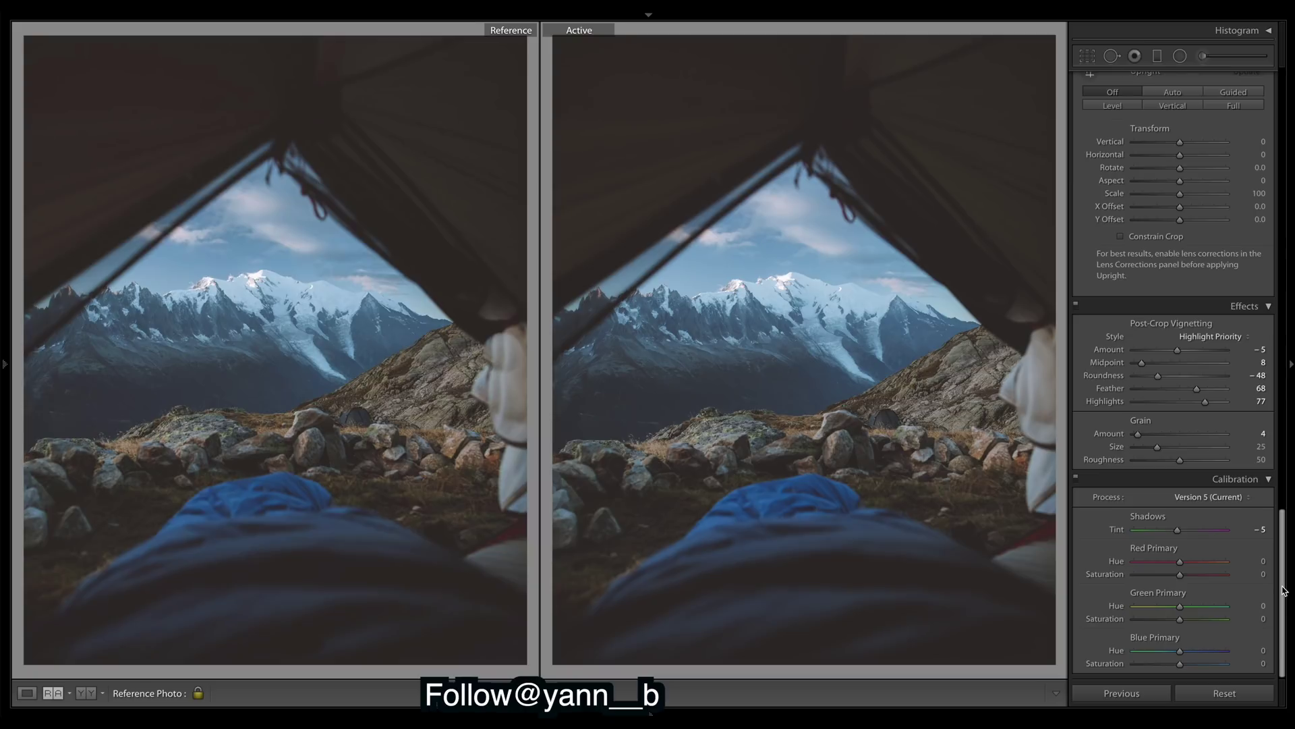
key("backslash")
key("backslash")
key("backslash")
key("backslash")
scroll(1285, 568, "up", 20)
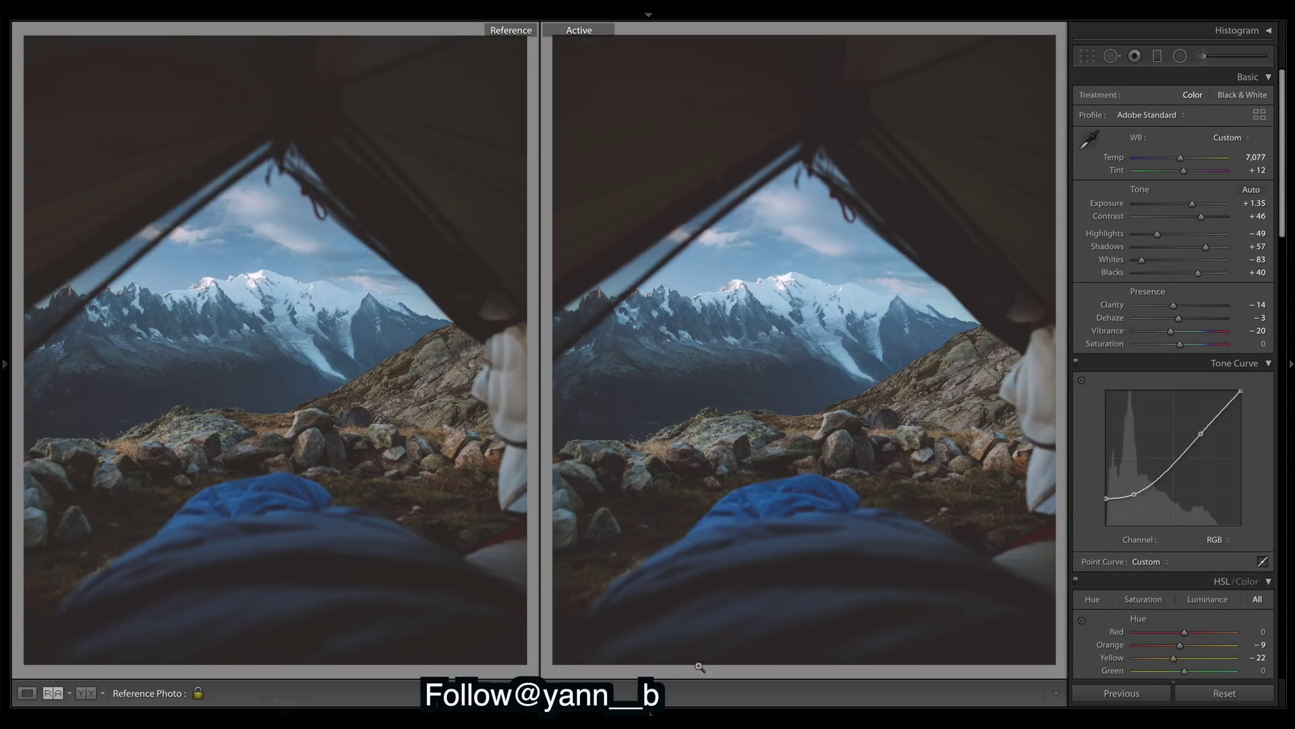
Show the filmstrip and view the river photo and the reference screenshot as the active photo, and hide the filmstrip again
left_click(653, 713)
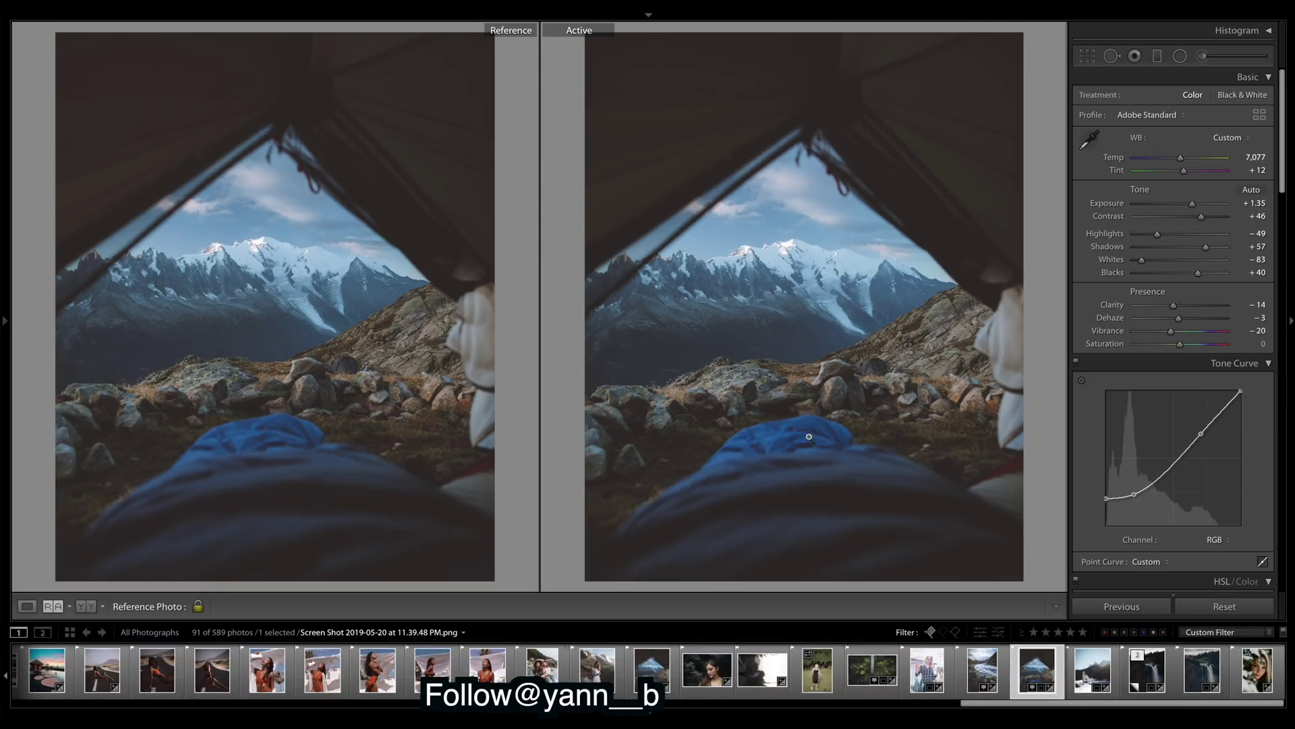
left_click(986, 674)
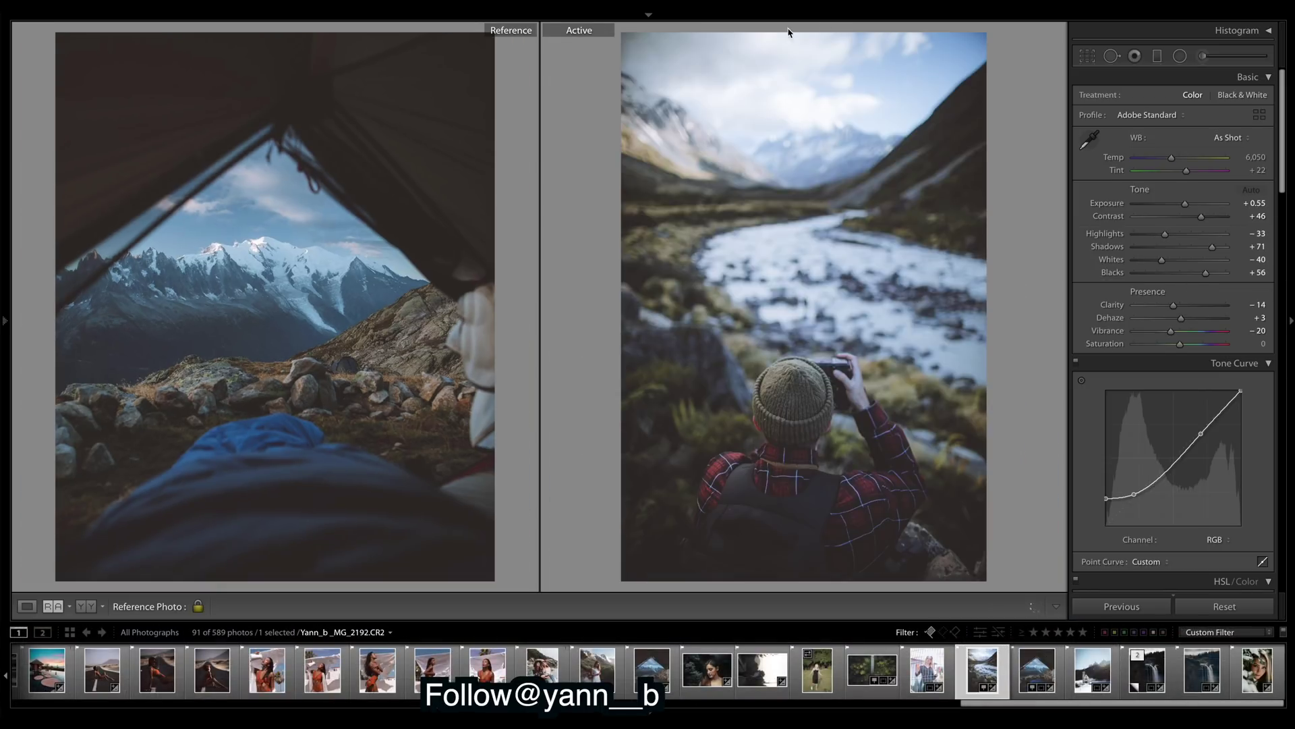
key("bracketright")
key("t")
key("t")
left_click(652, 670)
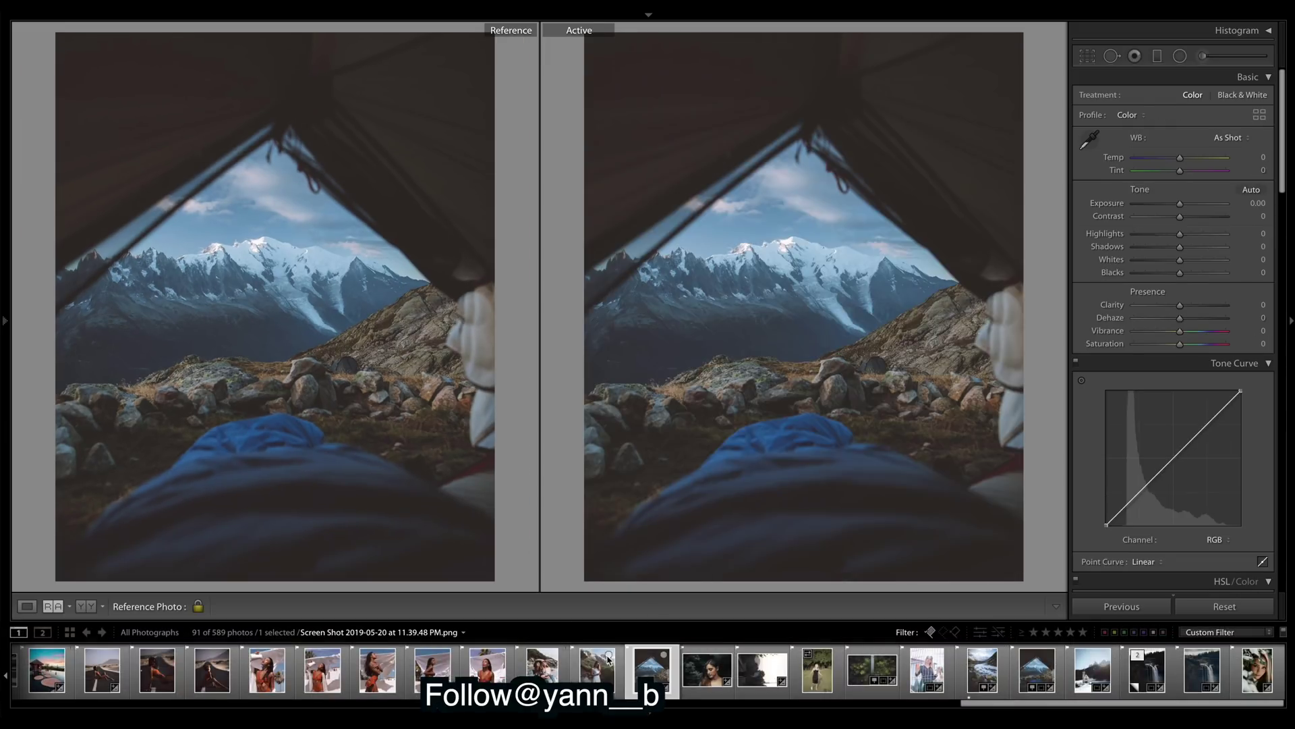
left_click(650, 713)
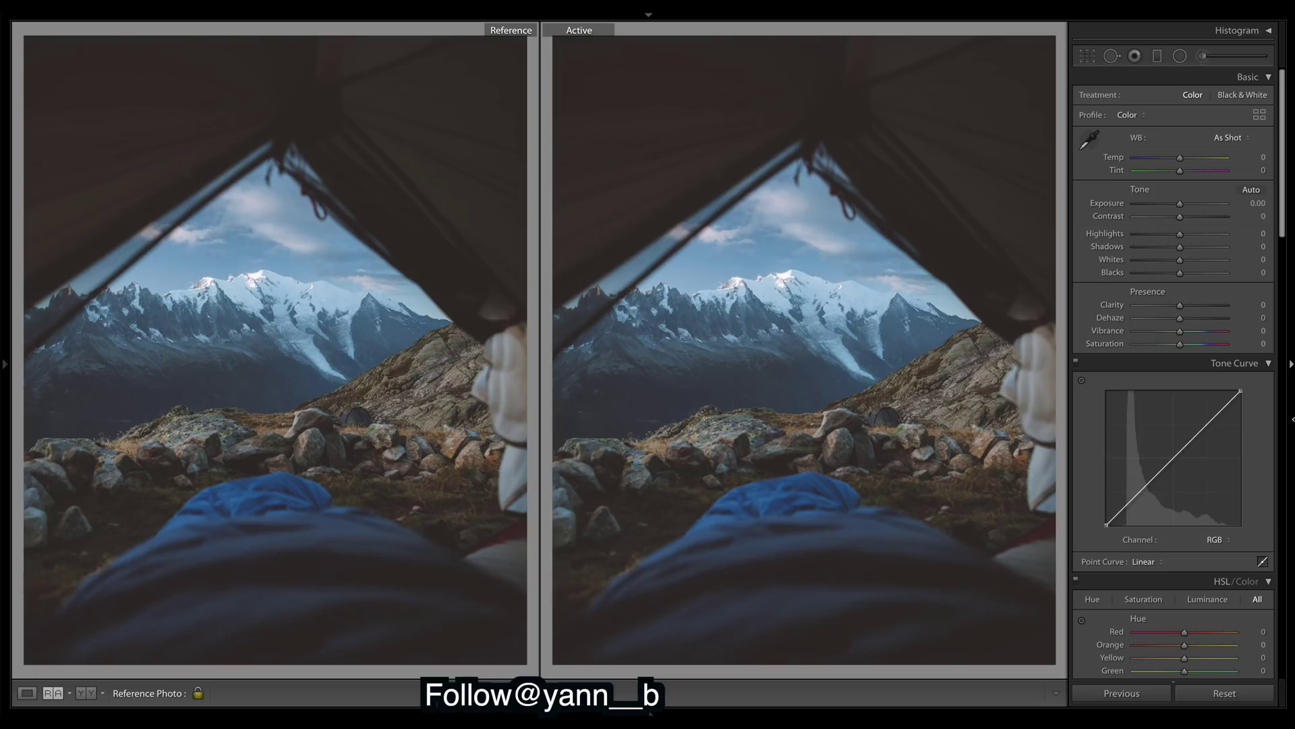
Make the edited raw tent photo active again, checking it against the neighbouring river photo
mouse_move(650, 713)
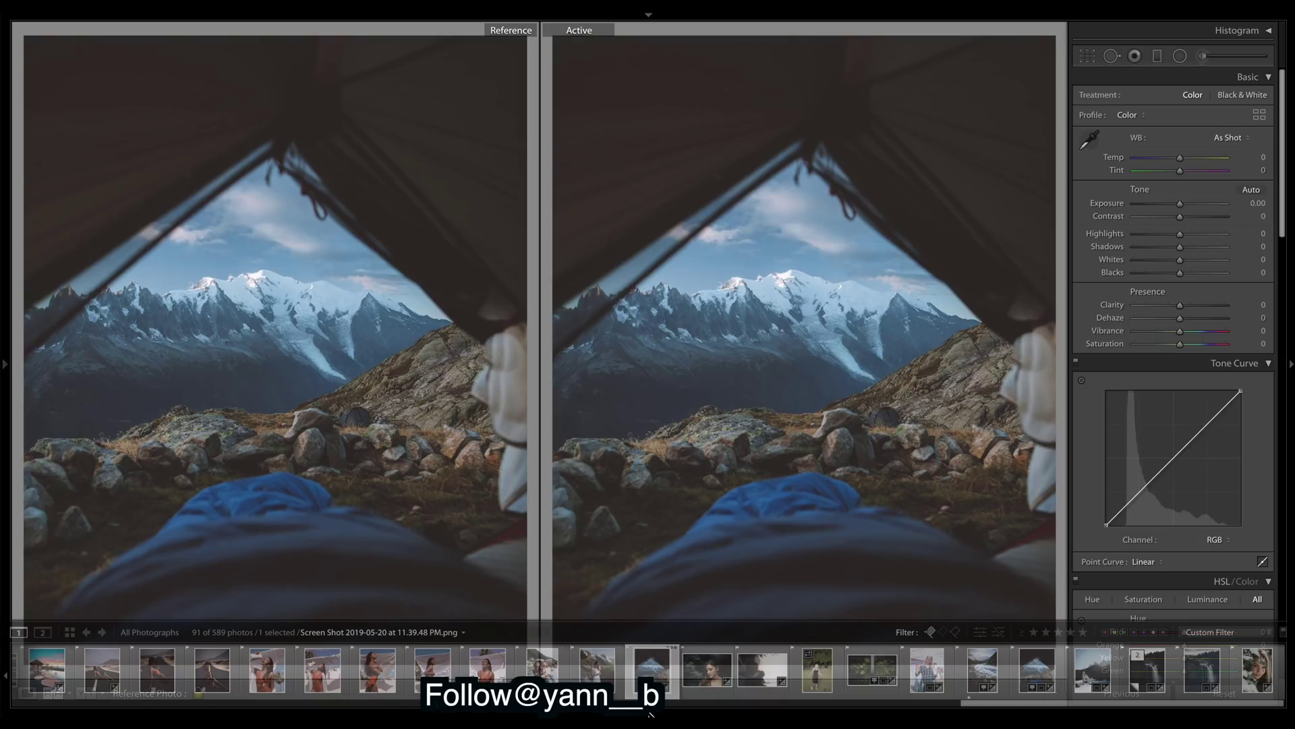
left_click(1042, 678)
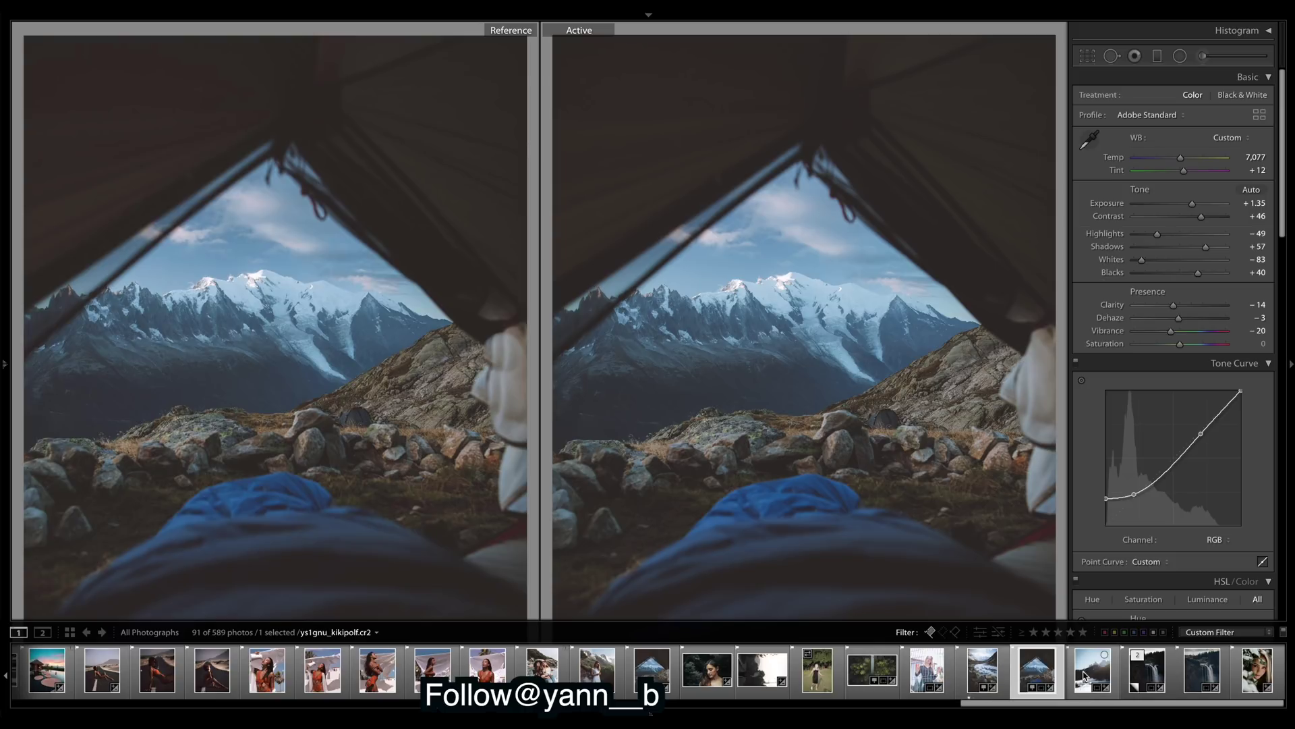
key("Left")
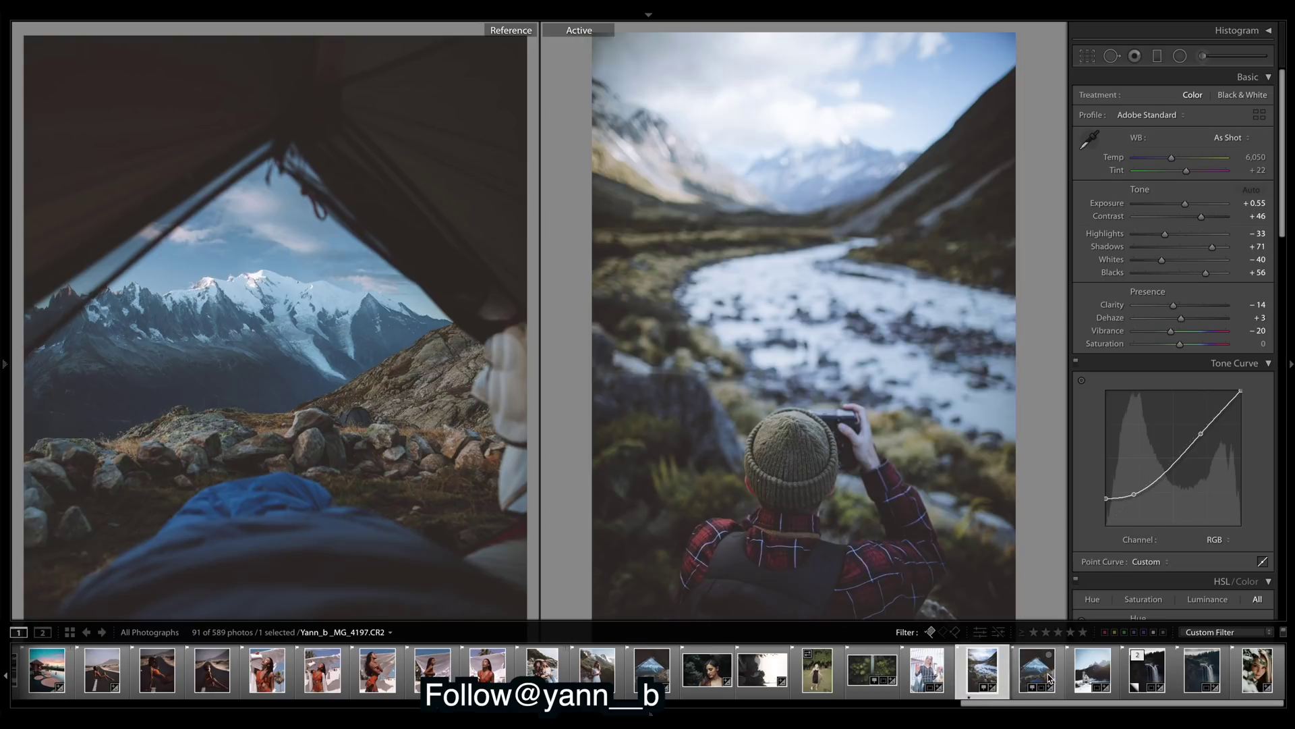
key("Right")
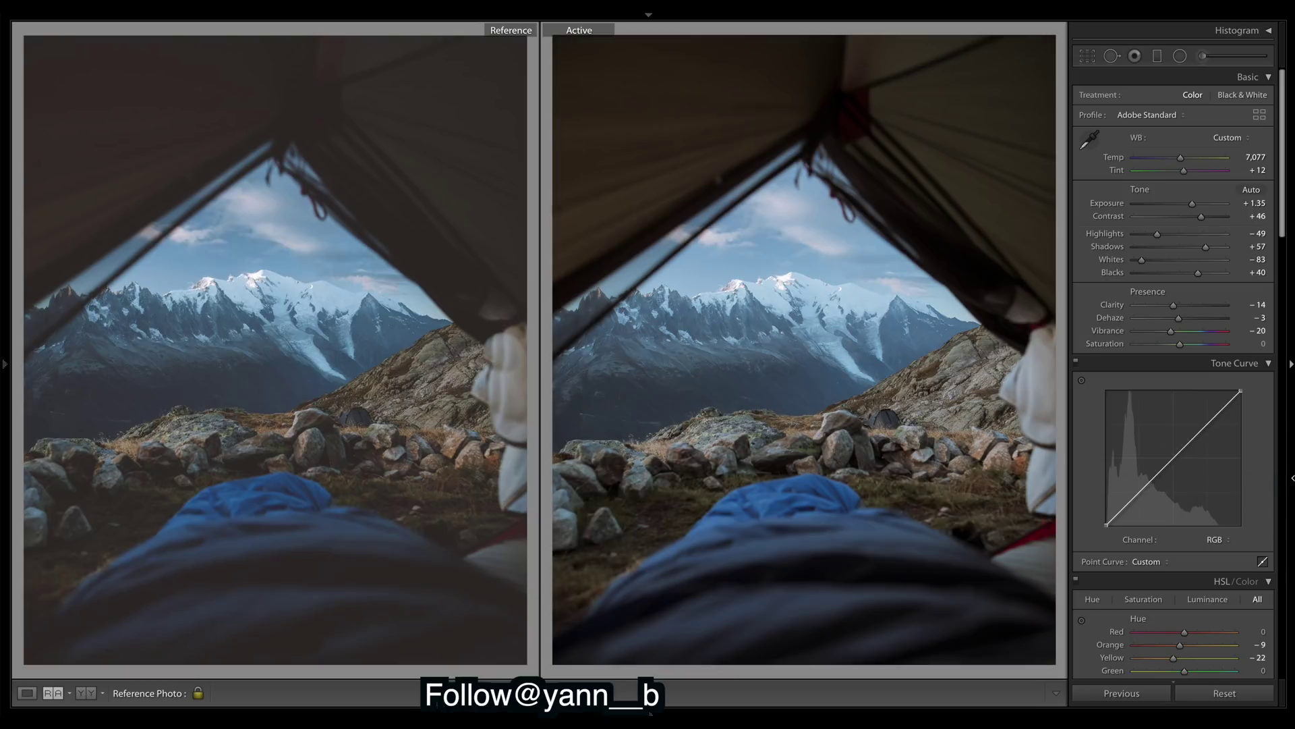
Undo the straightening of the RGB tone curve and compare the tent photo before and after editing
key("ctrl+z")
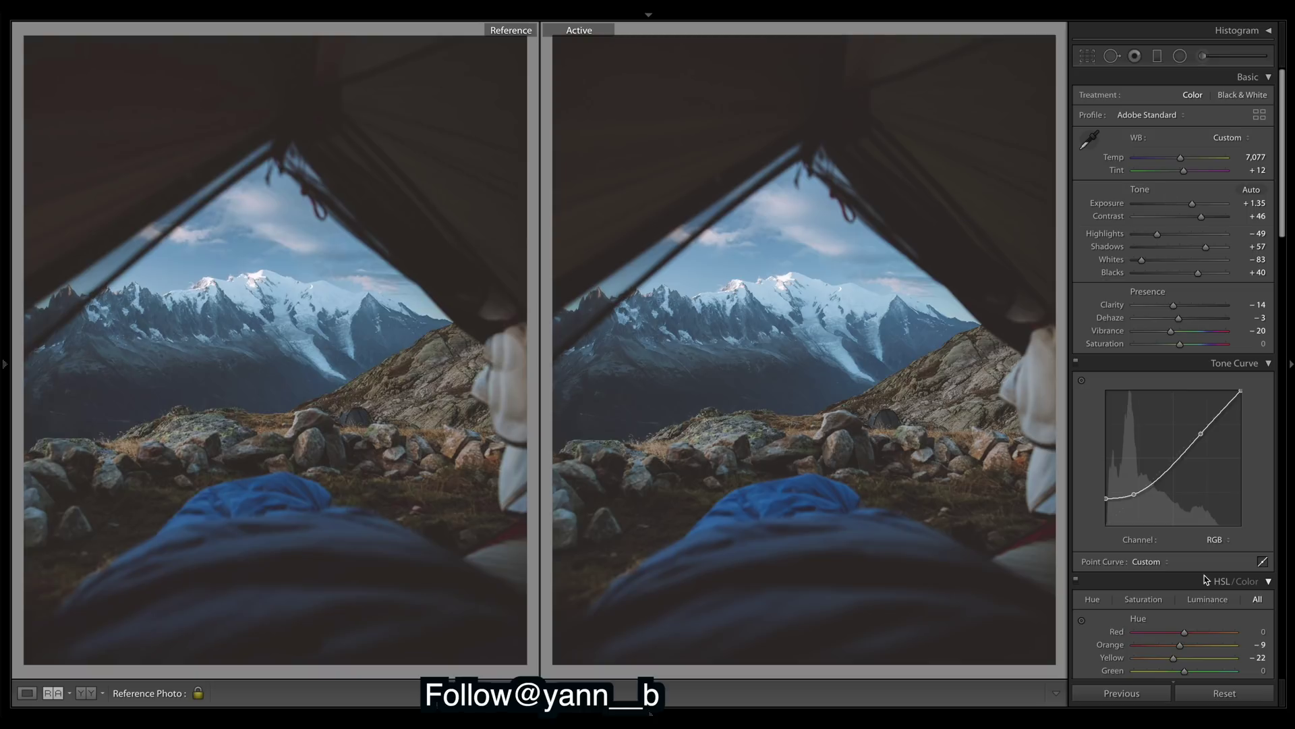
key("backslash")
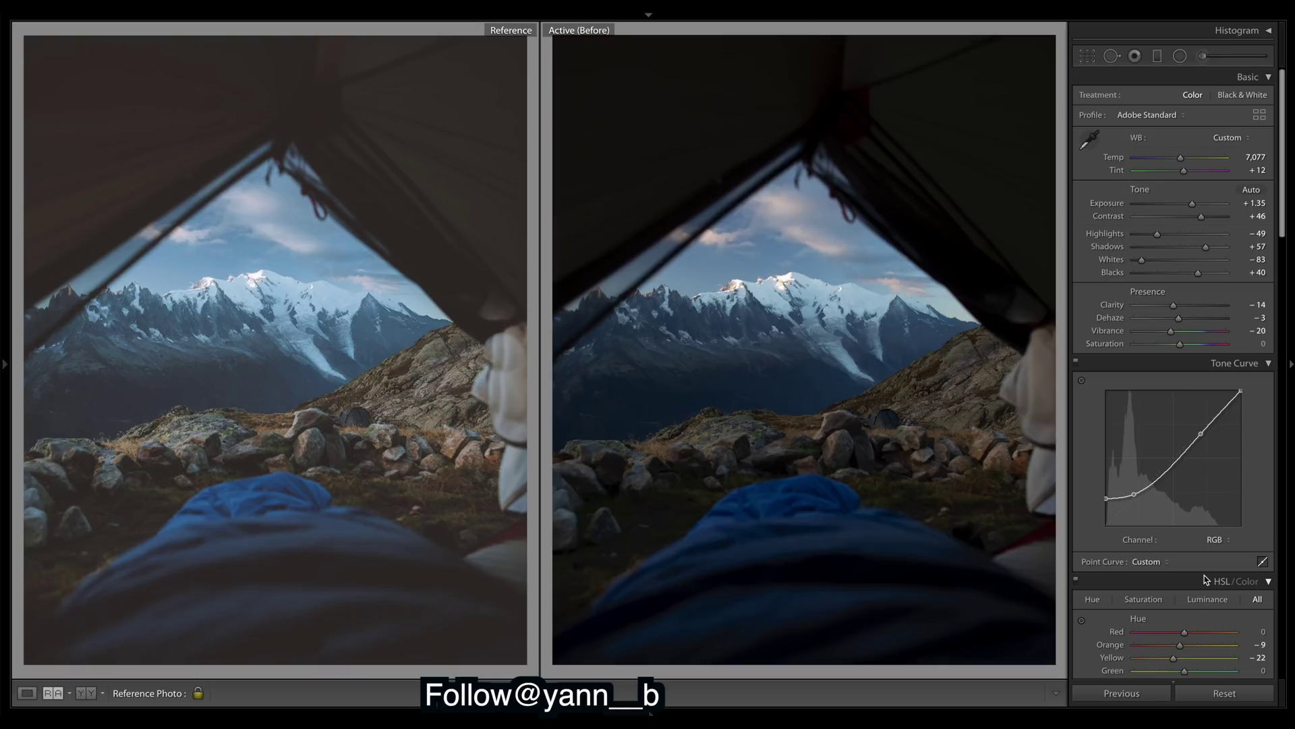
key("backslash")
key("backslash")
key("backslash")
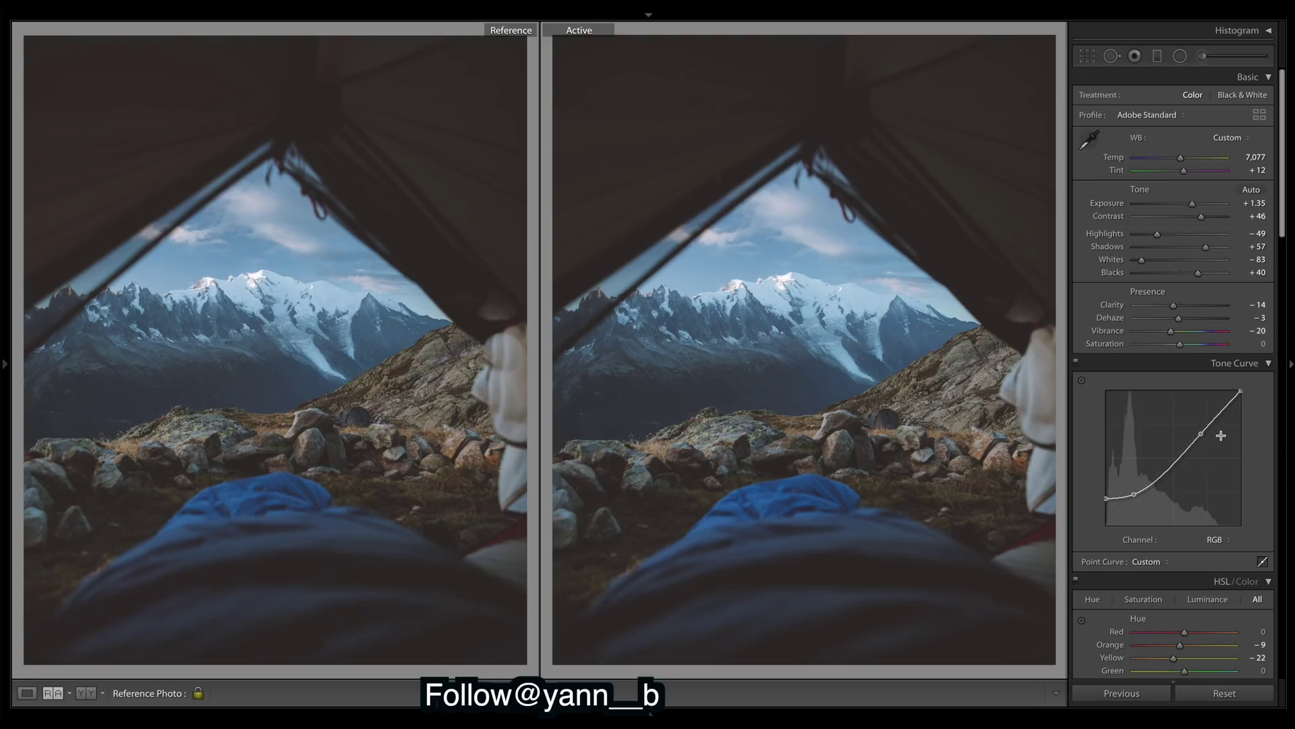
Try moving the upper point of the RGB tone curve down and up and raising the Basic Highlights, undoing each change
left_click_drag(1200, 433, 1207, 441)
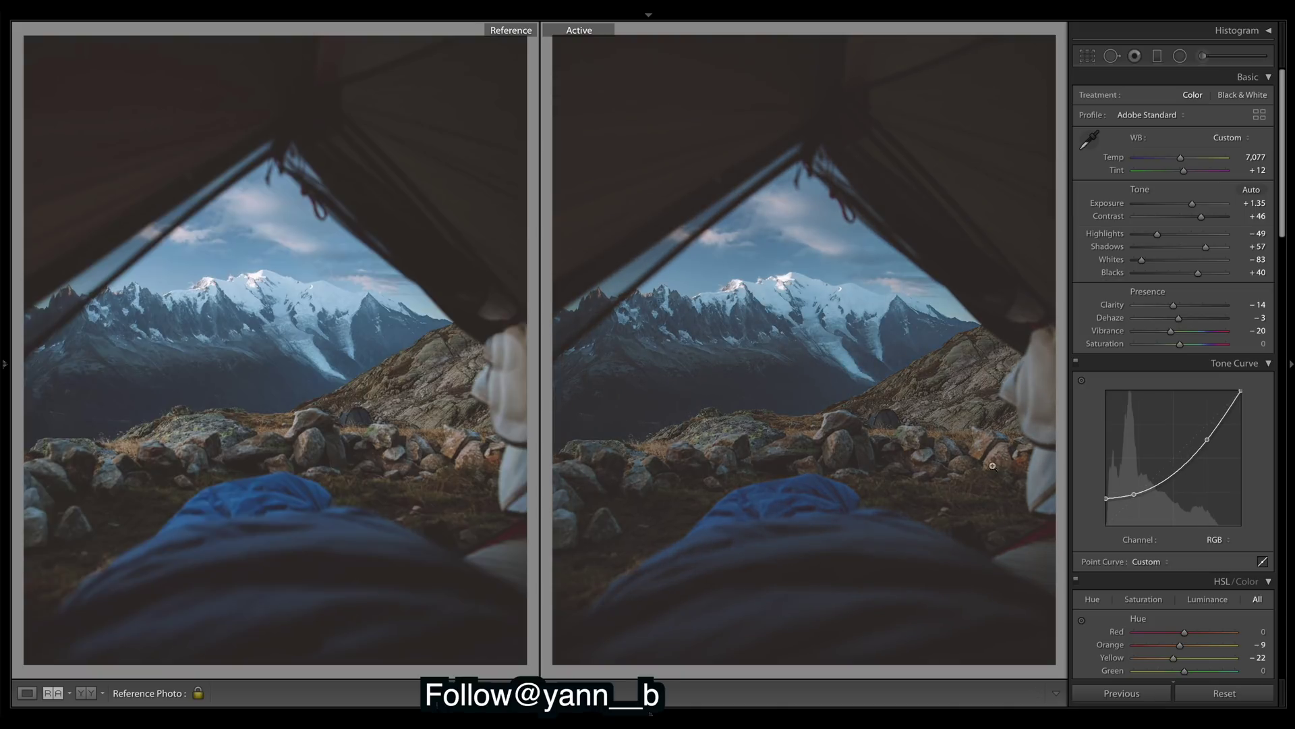
key("ctrl+z")
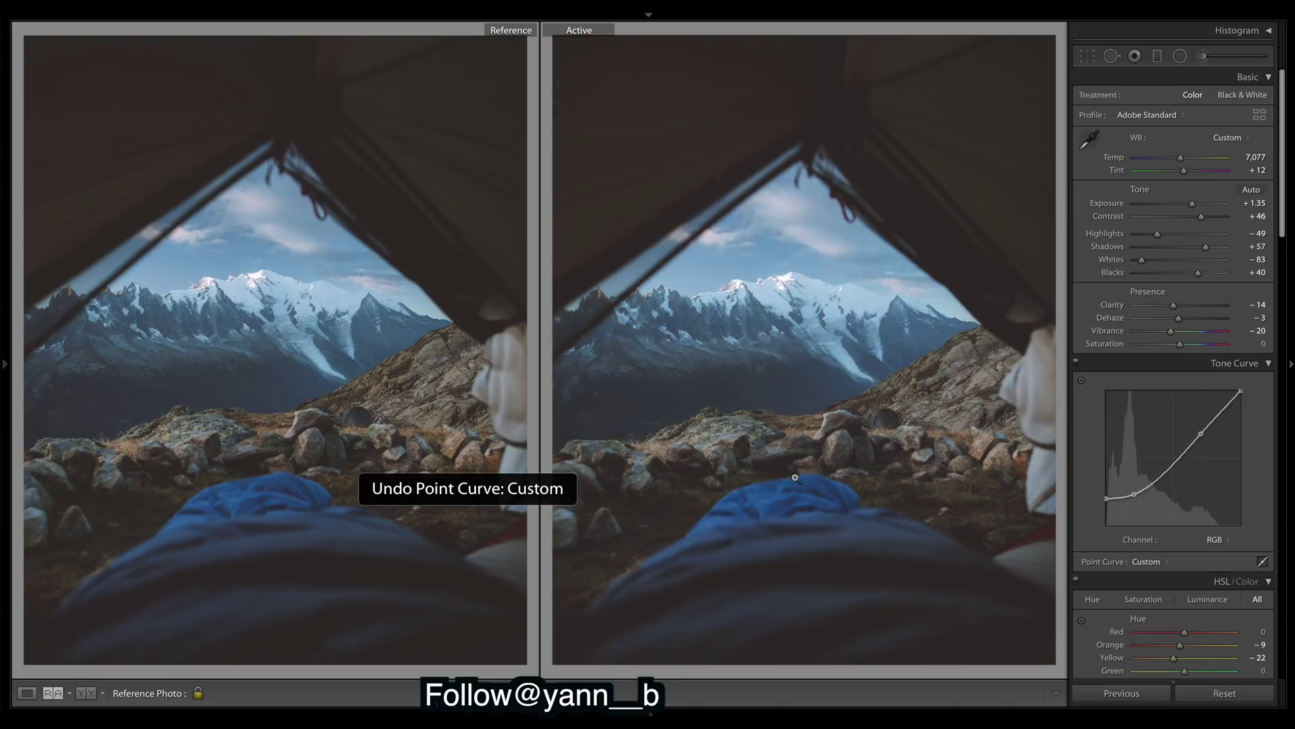
left_click_drag(1201, 434, 1196, 436)
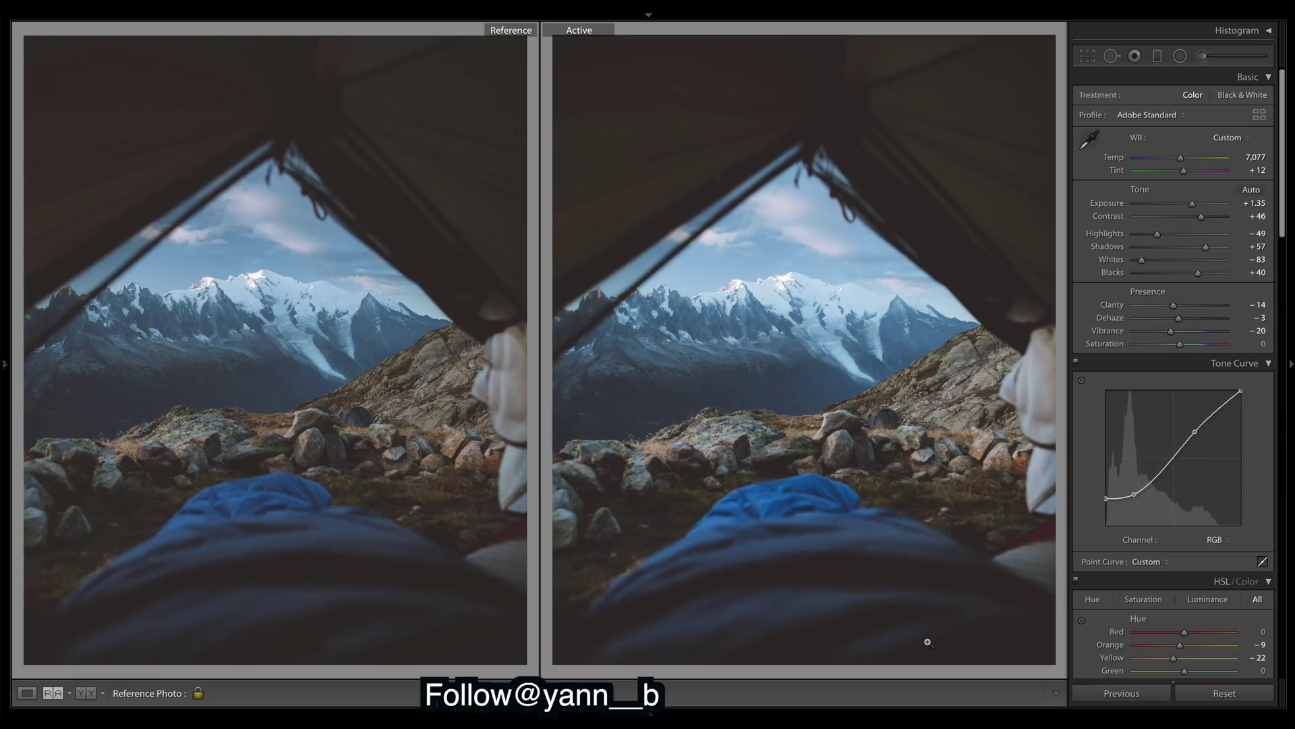
key("ctrl+z")
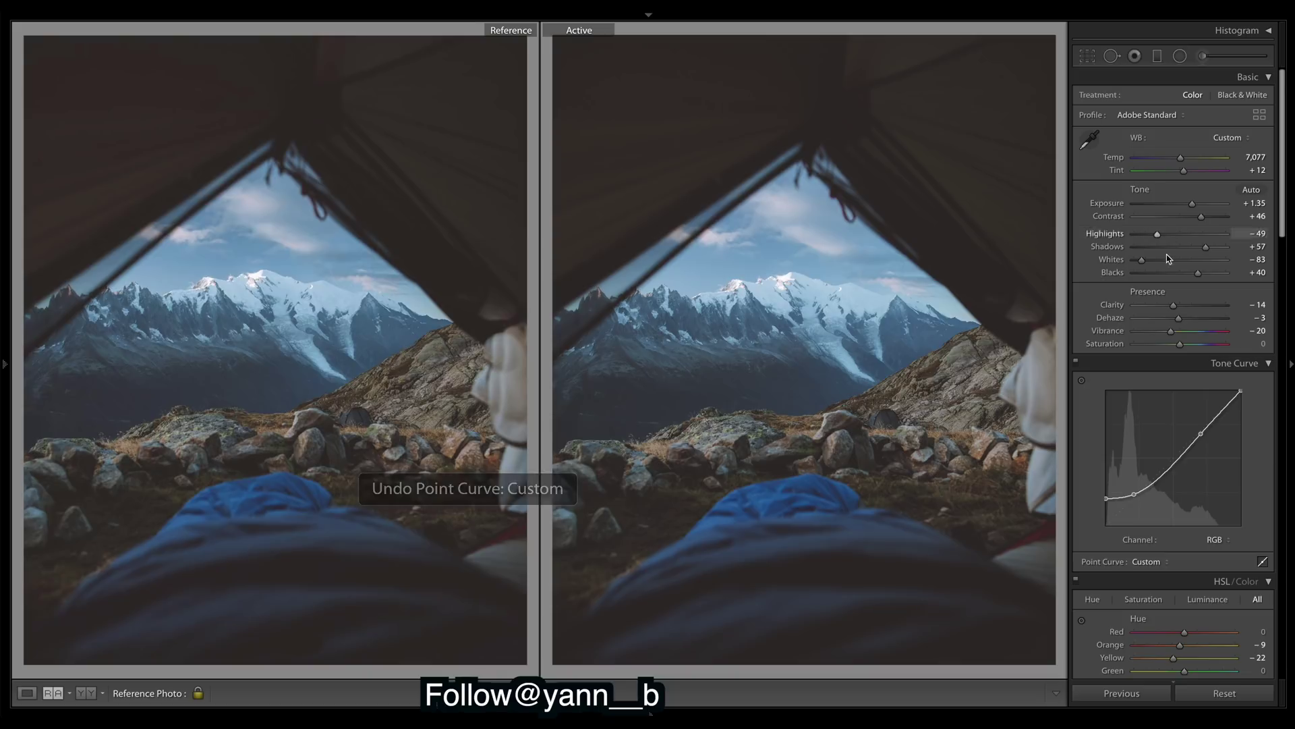
left_click_drag(1157, 236, 1185, 245)
key("ctrl+z")
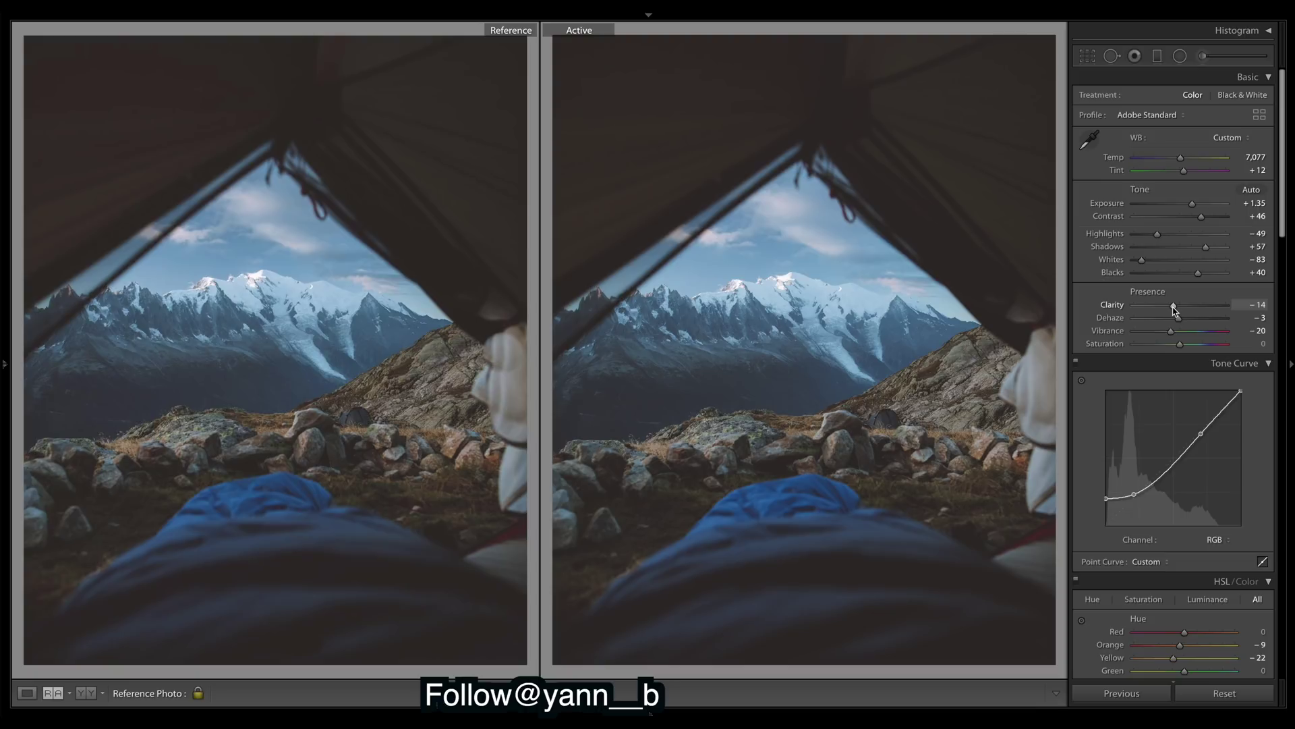
Review the tent photo's Detail, Split Toning, HSL and Basic settings alongside the reference photo
left_click_drag(1285, 79, 1266, 380)
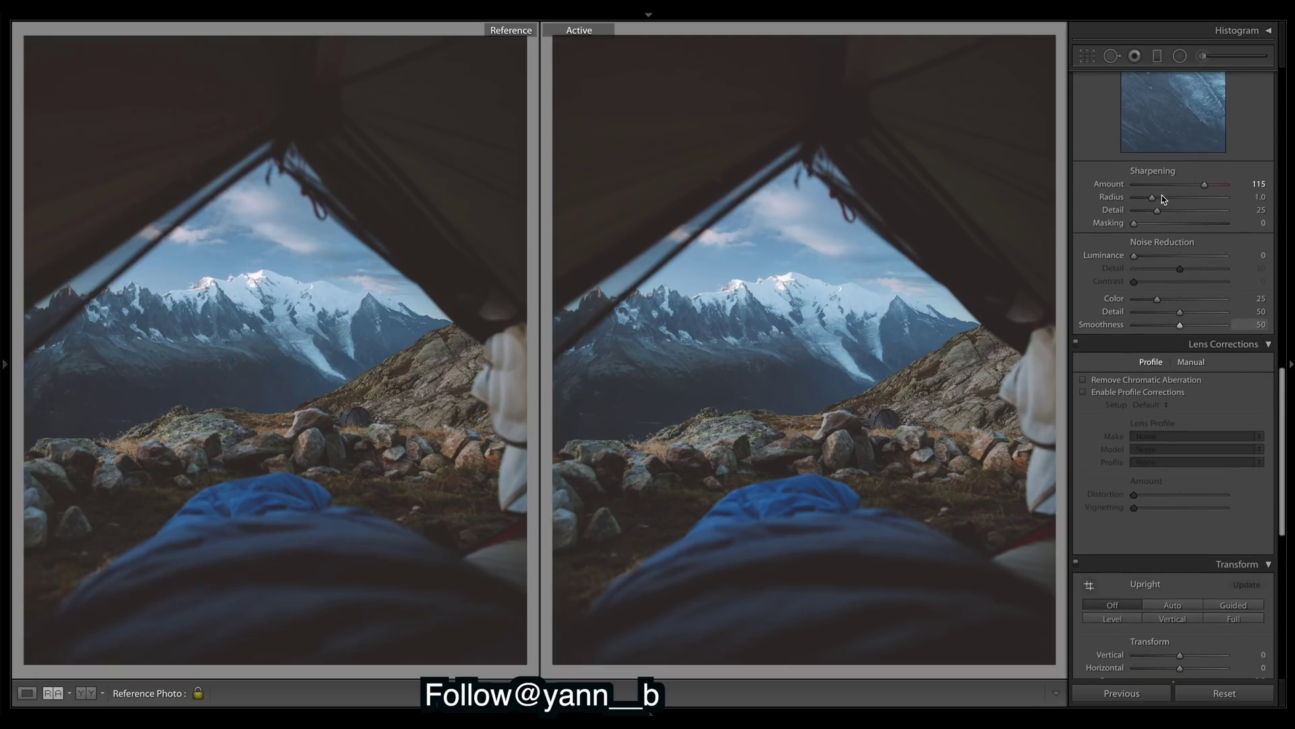
left_click_drag(1284, 456, 1292, 335)
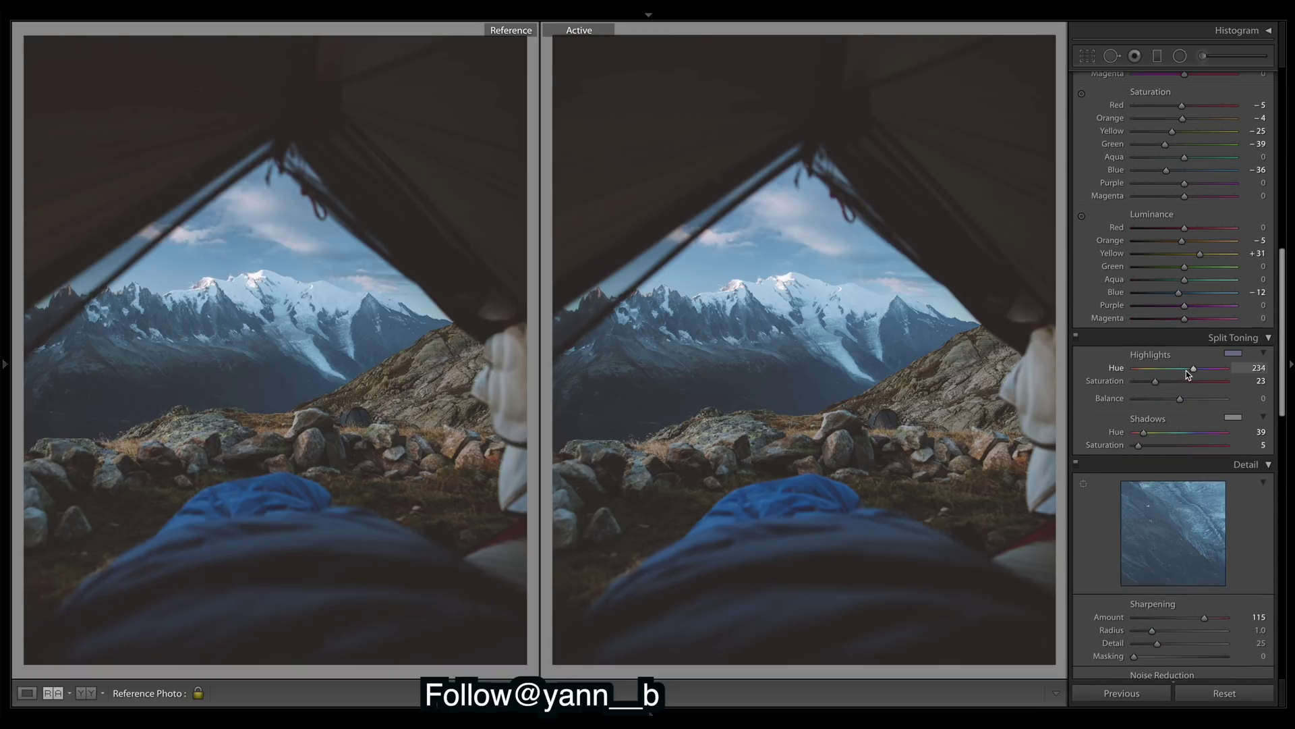
left_click_drag(1280, 338, 1285, 149)
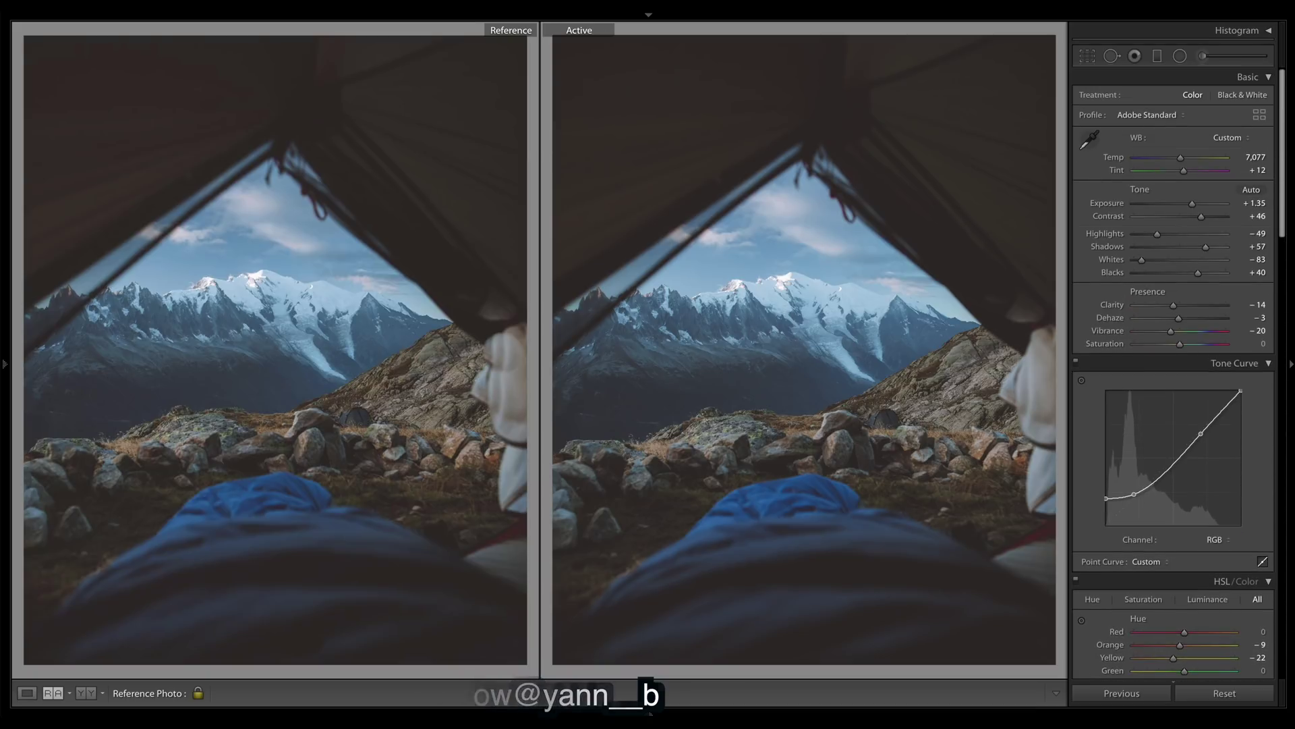
Compare the tent photo before and after editing beside the reference, and again on its own in the single-photo view
key("backslash")
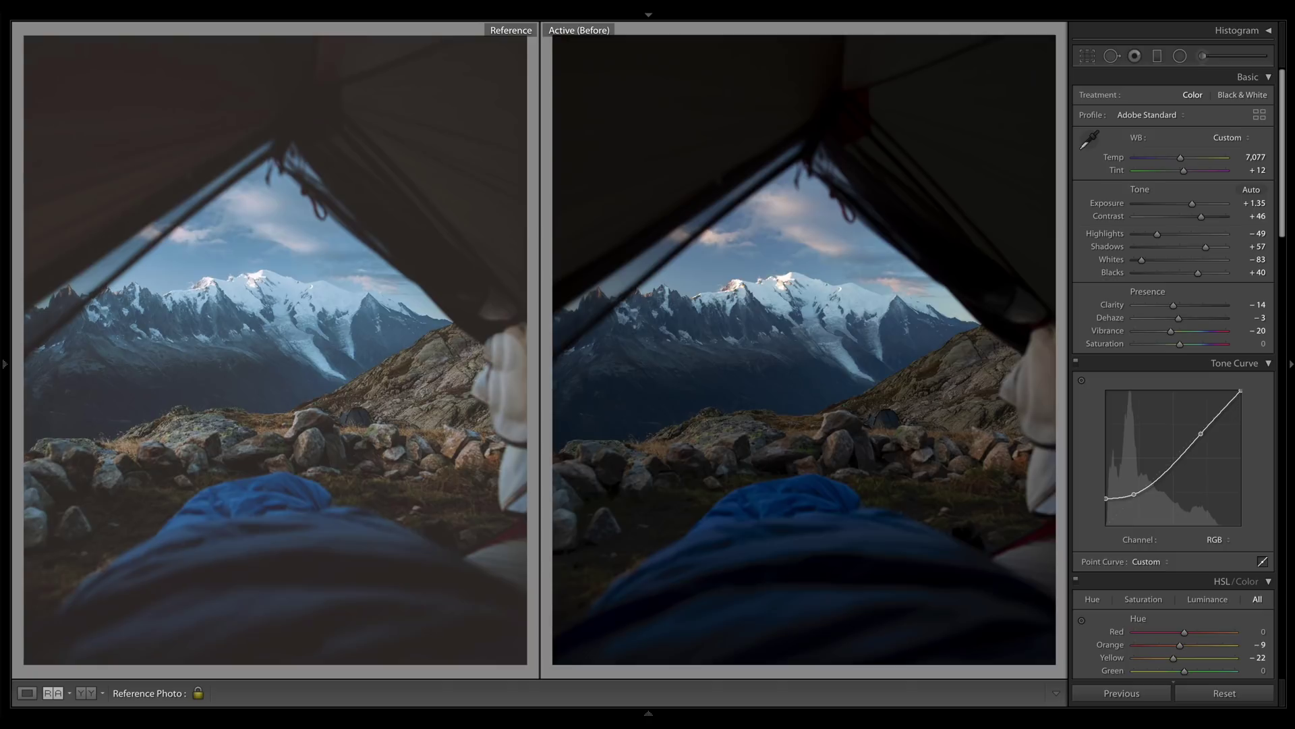
key("backslash")
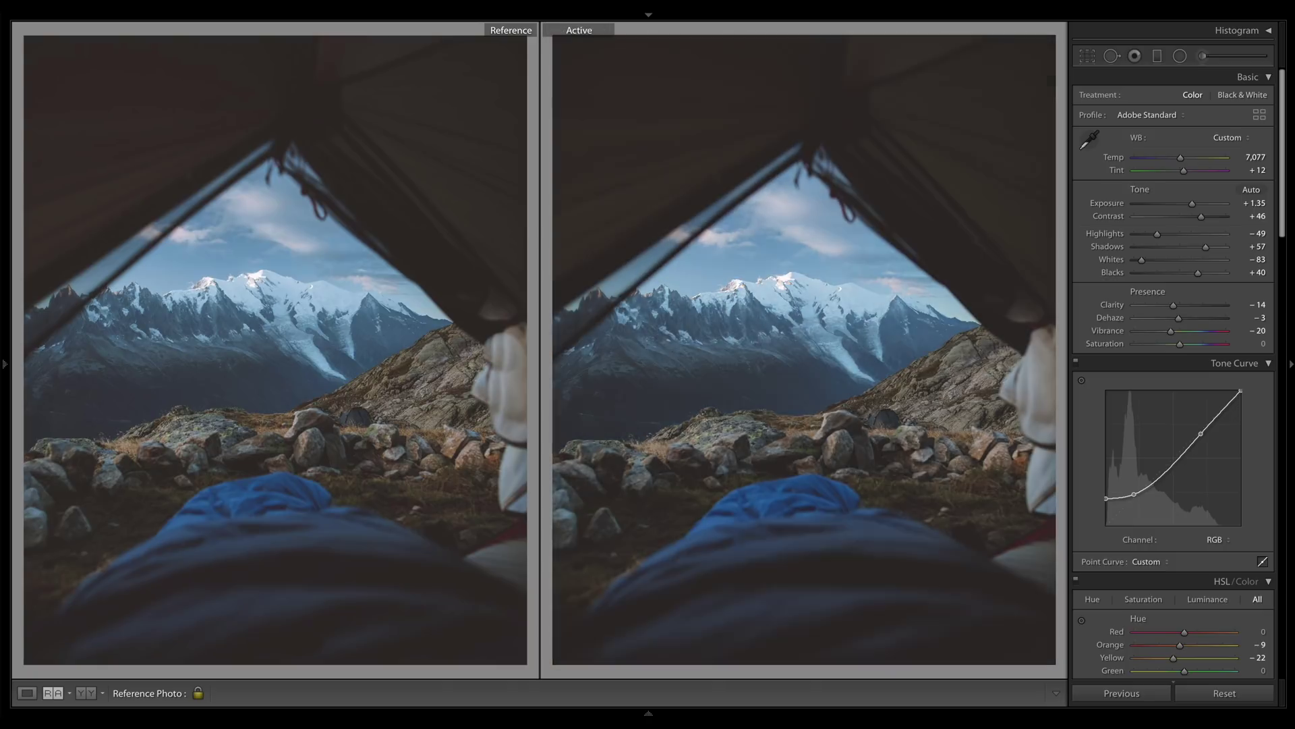
key("d")
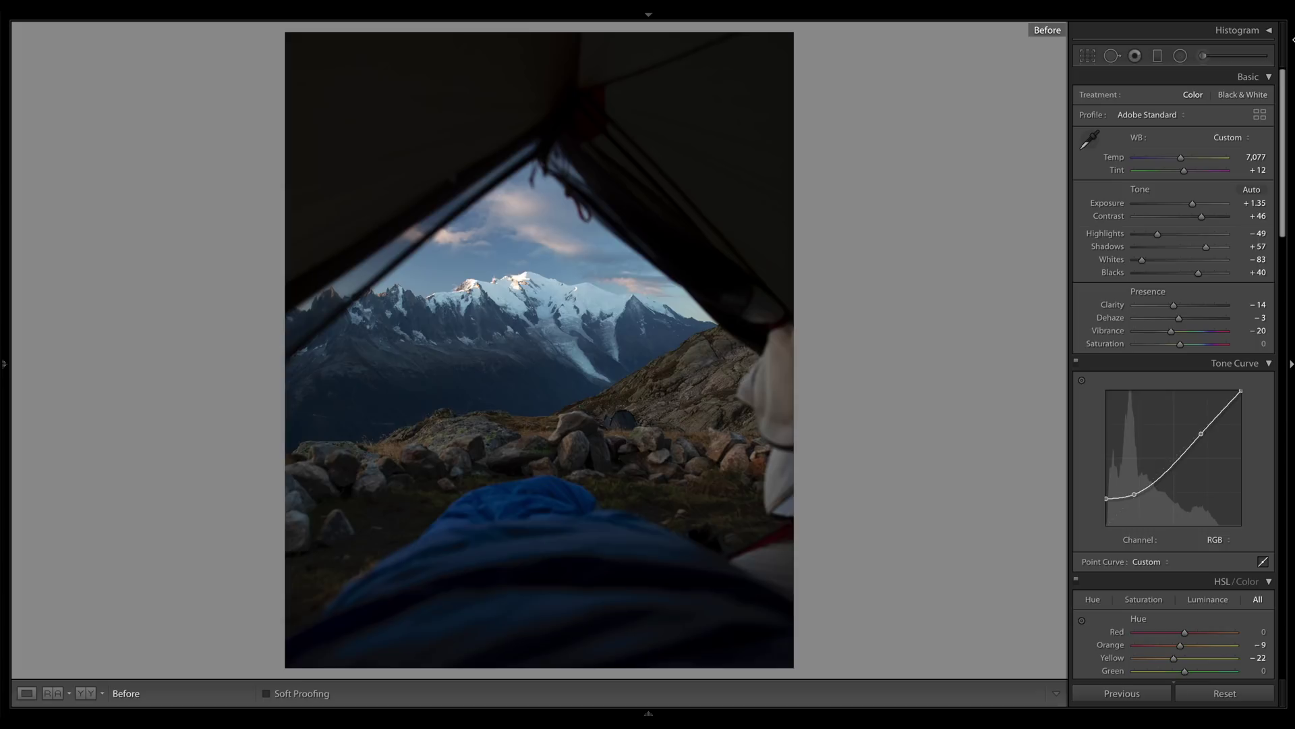
key("backslash")
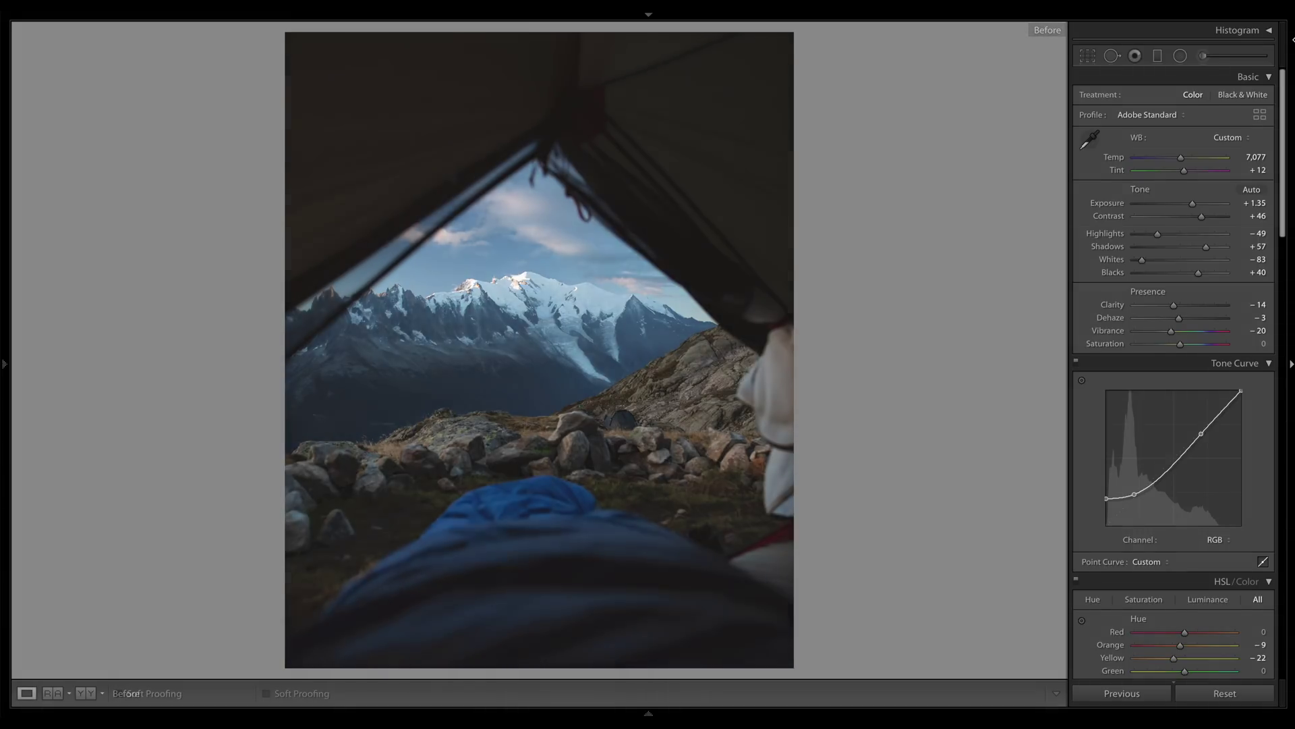